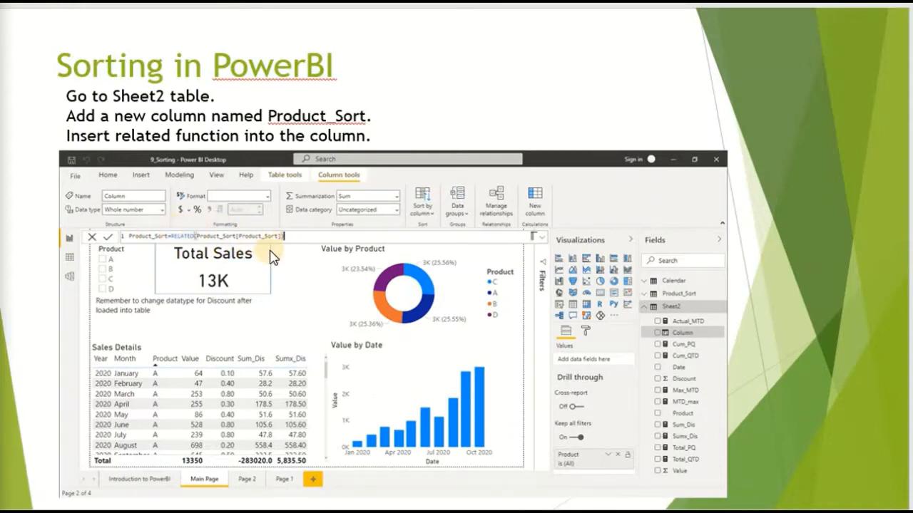
pyautogui.press('pagedown')
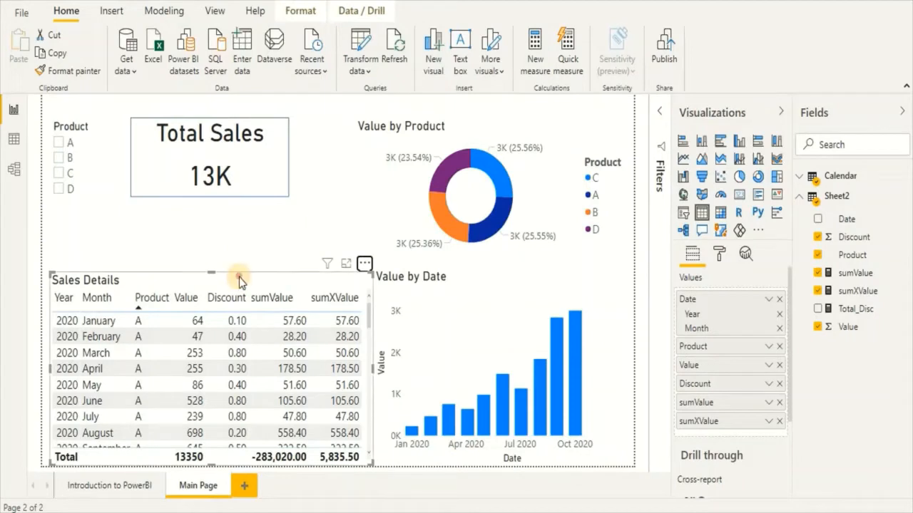
# Step: Sort the Sales Details table by the Product column
pyautogui.click(365, 265)
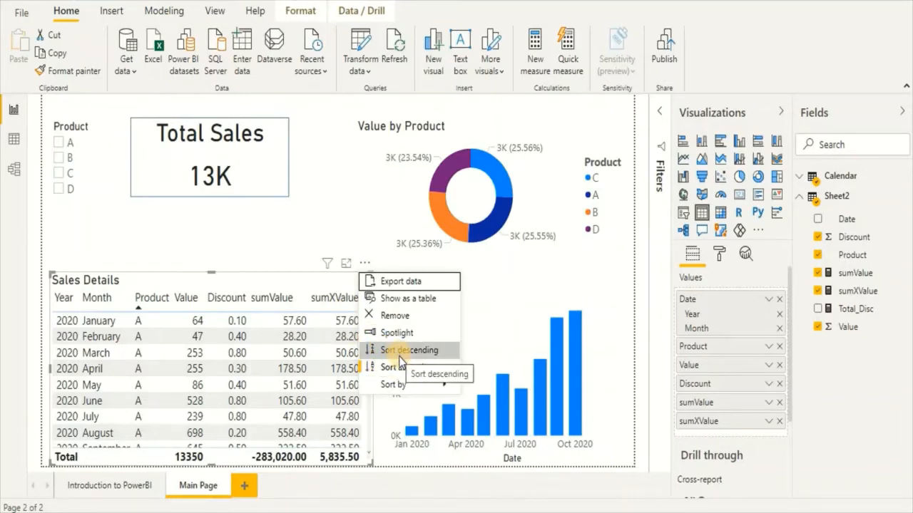
pyautogui.moveTo(398, 381)
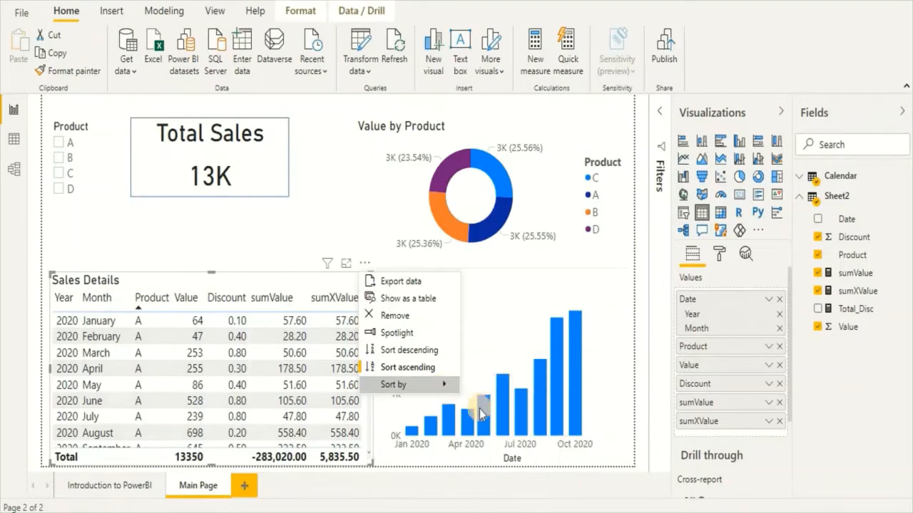
pyautogui.moveTo(447, 379)
pyautogui.click(482, 420)
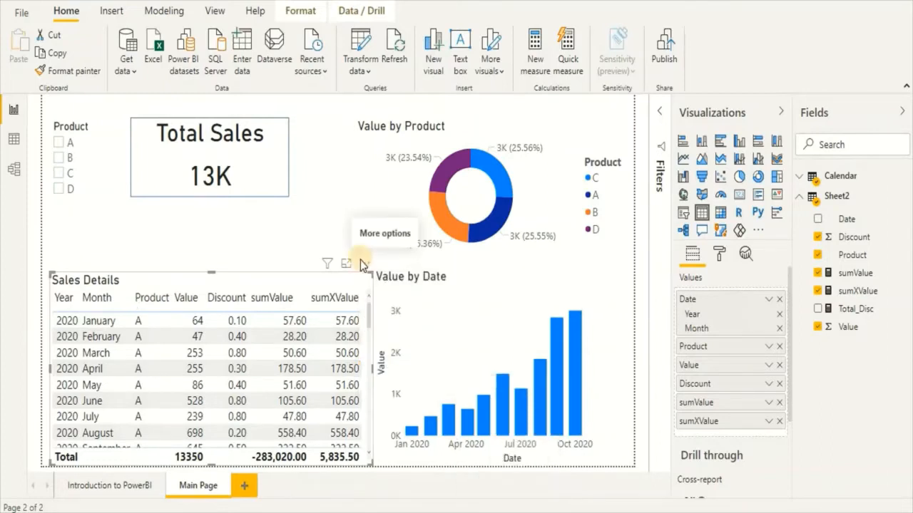
pyautogui.click(362, 262)
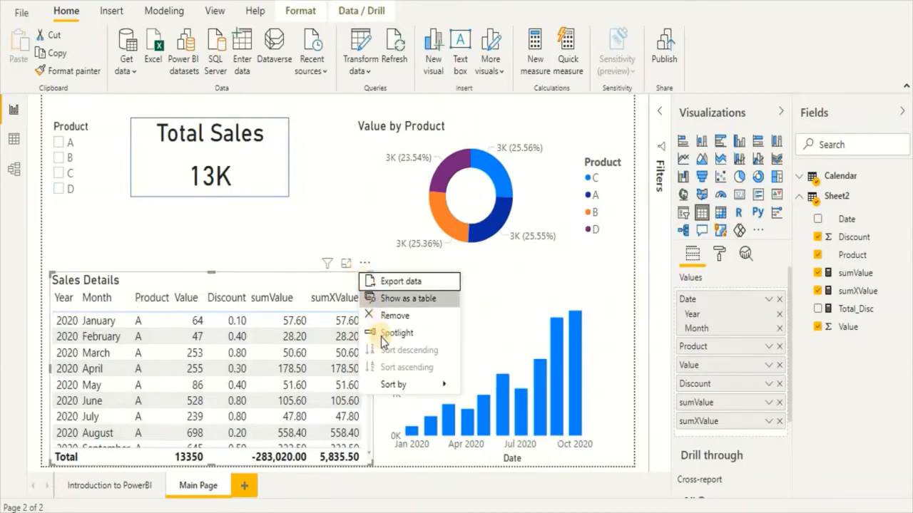
pyautogui.moveTo(447, 384)
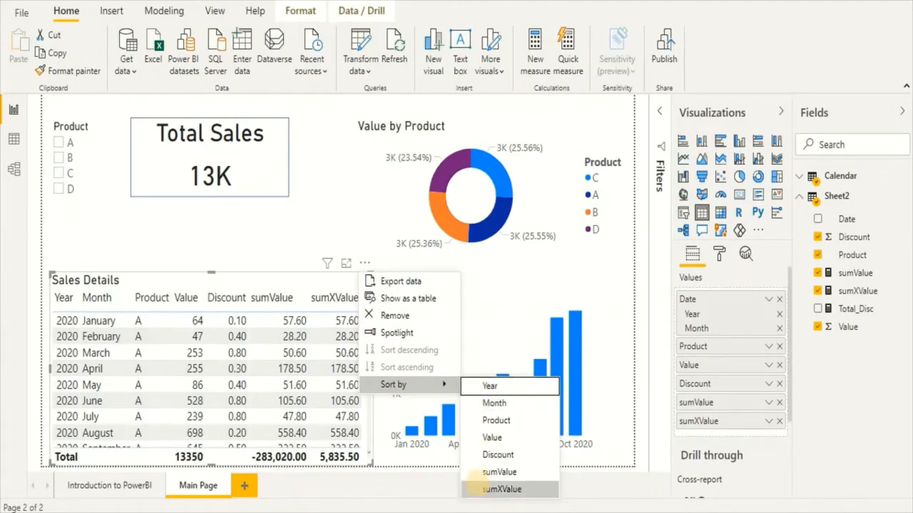
pyautogui.click(495, 420)
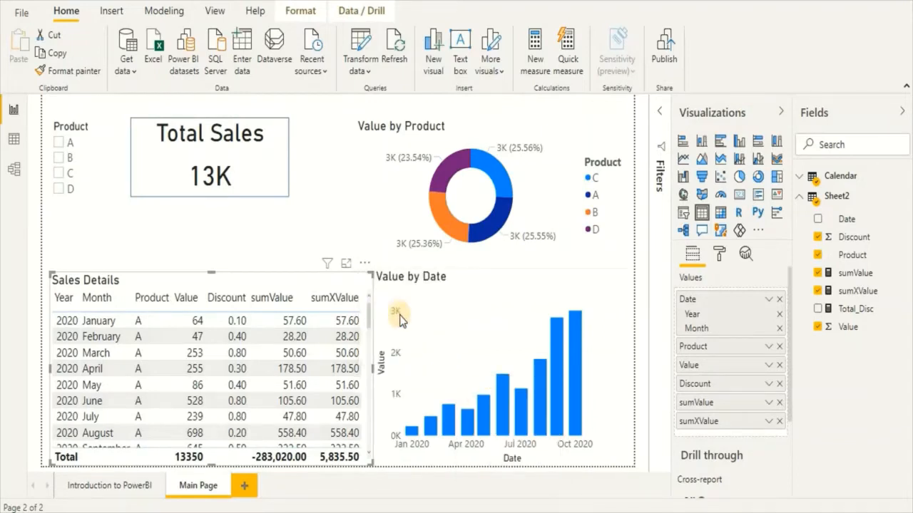
# Step: Switch the Sales Details table's Product sort to ascending and back to descending order
pyautogui.click(365, 264)
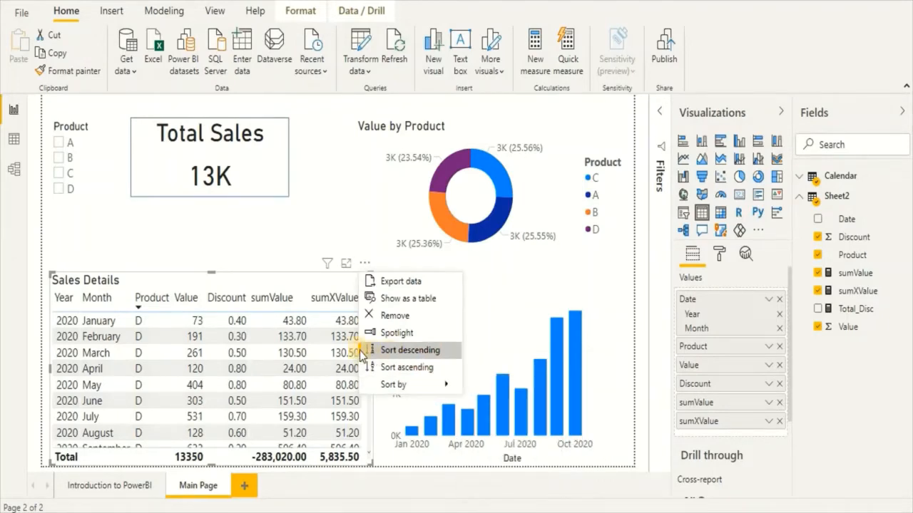
pyautogui.click(403, 368)
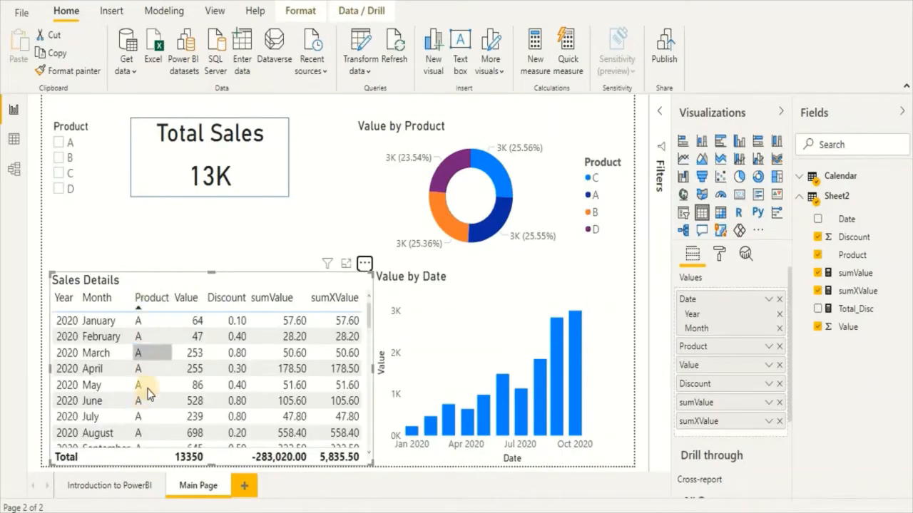
pyautogui.click(364, 264)
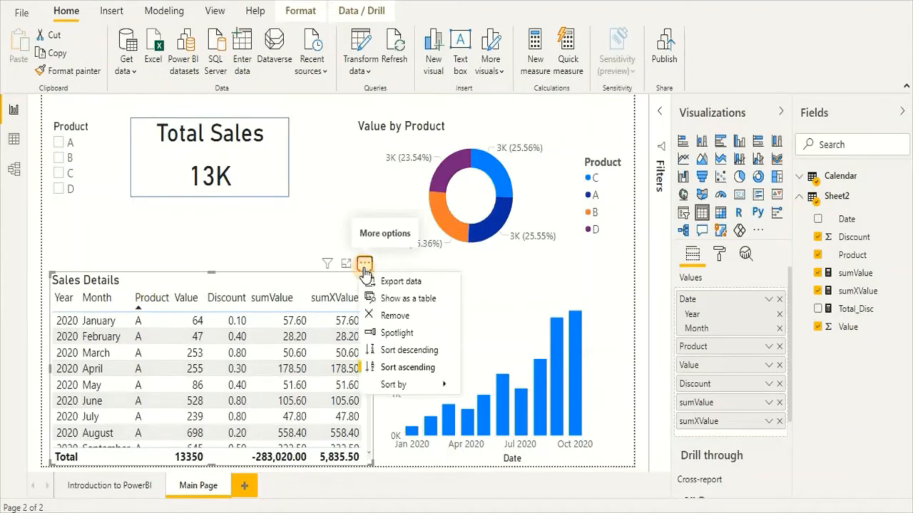
pyautogui.click(404, 356)
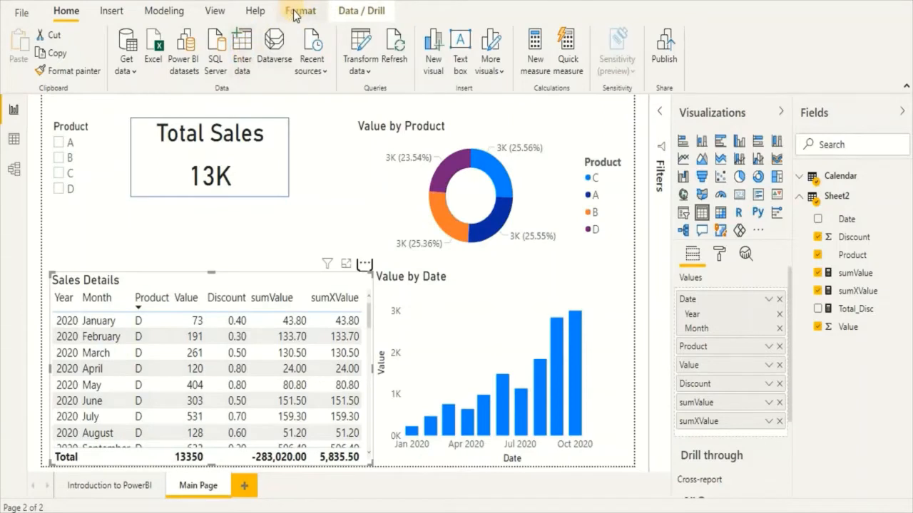
# Step: Start a manually entered table named Product_Sort with two columns headed Product and Sorting
pyautogui.click(243, 60)
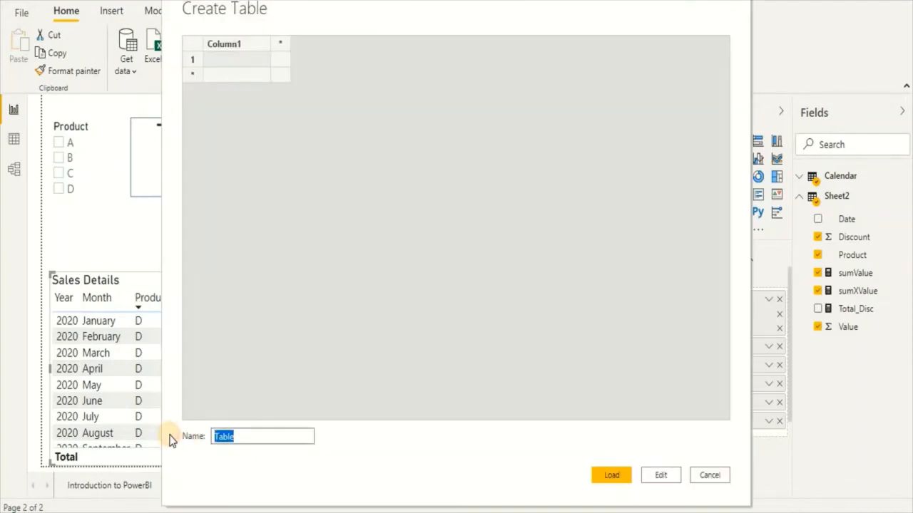
pyautogui.write('Product_Sort')
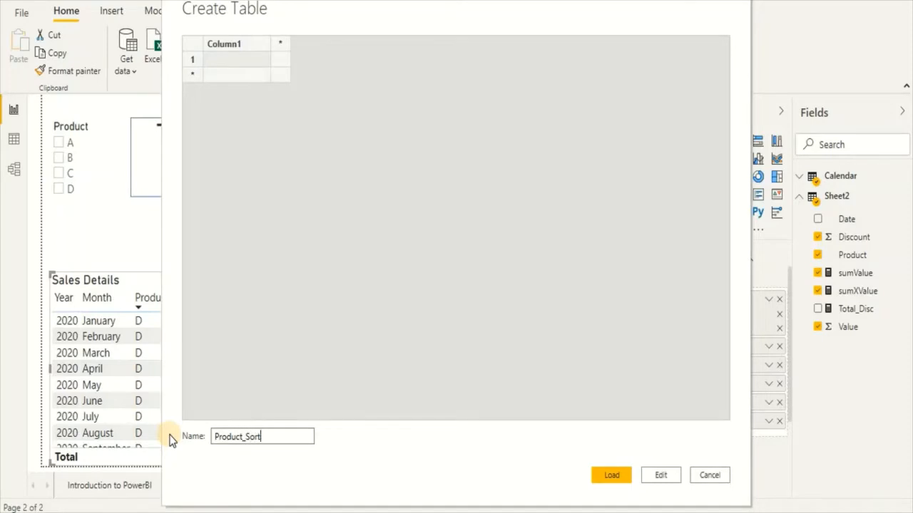
pyautogui.click(228, 61)
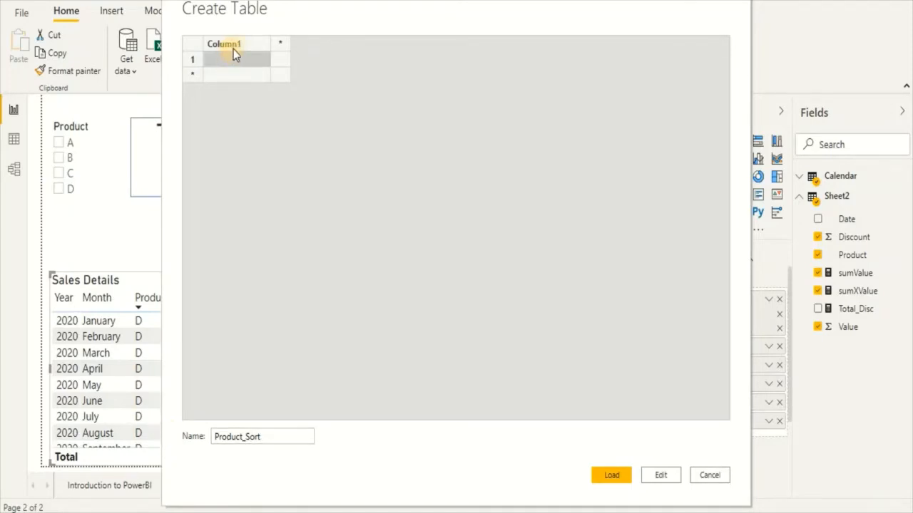
pyautogui.click(237, 46)
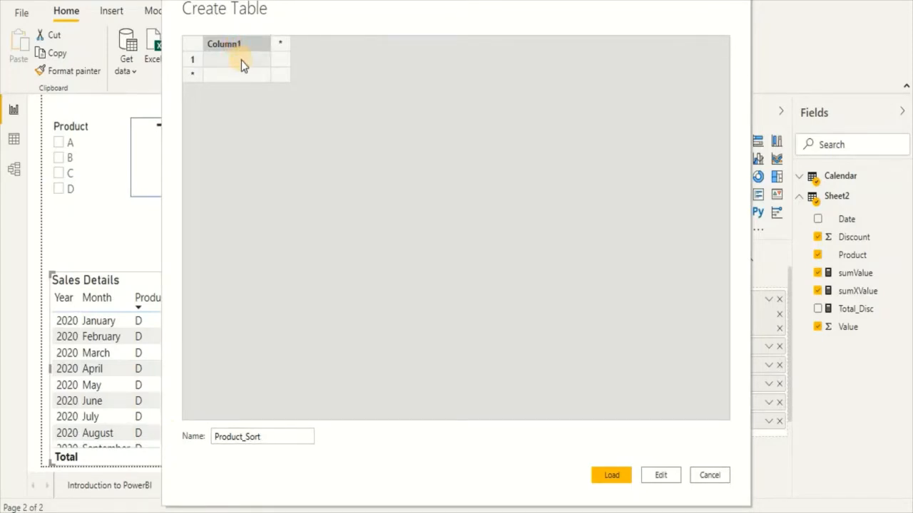
pyautogui.write('Product')
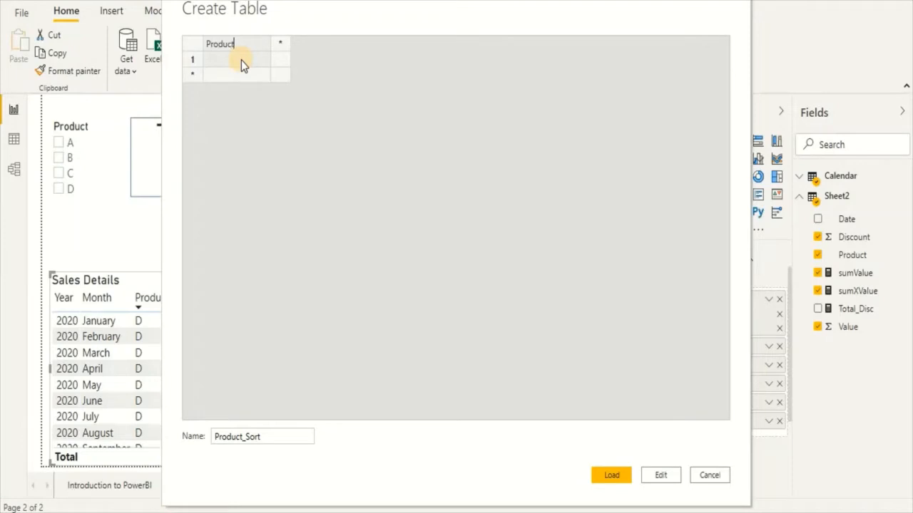
pyautogui.press('Tab')
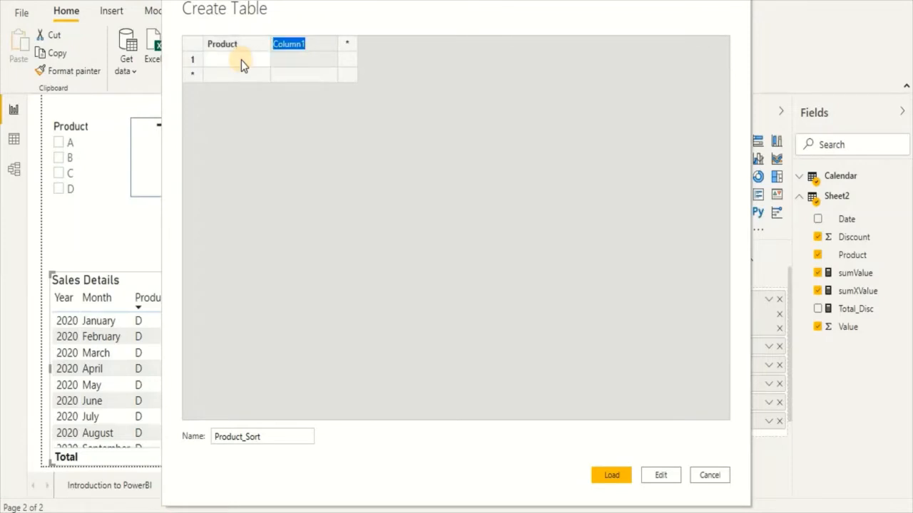
pyautogui.write('Sorting')
# Step: Fill the first two rows with product A, sorting 2, and product B, sorting 1
pyautogui.click(240, 60)
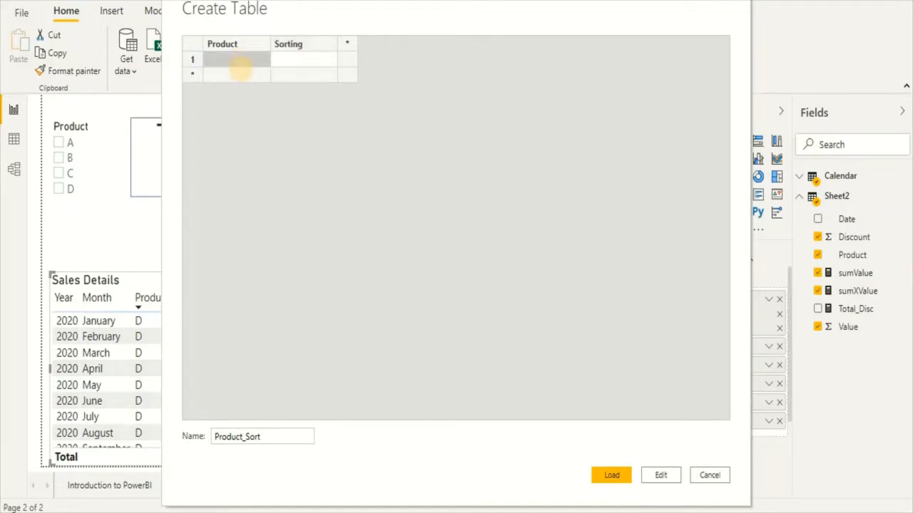
pyautogui.write('A')
pyautogui.press('Tab')
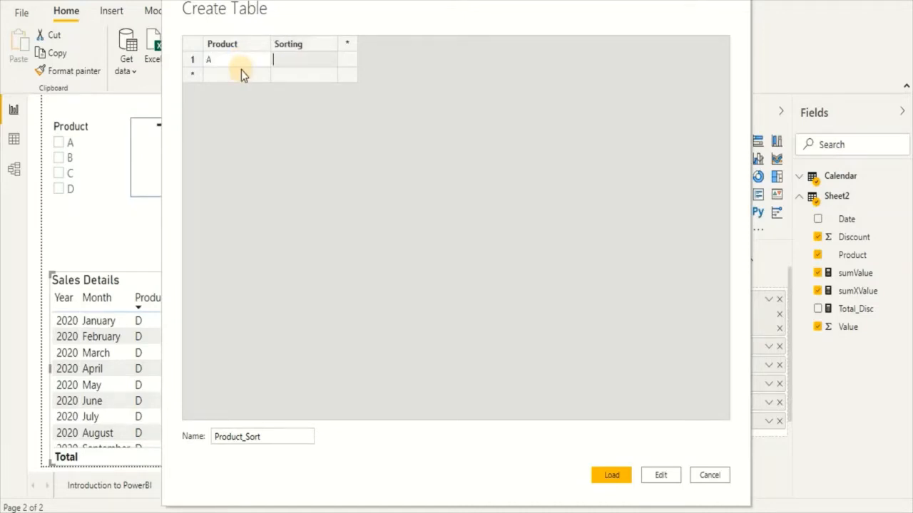
pyautogui.write('2')
pyautogui.press('Tab')
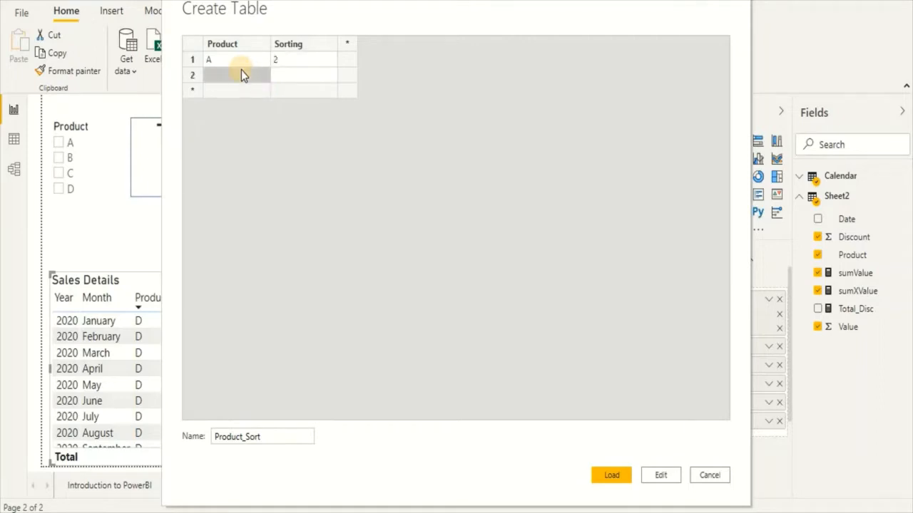
pyautogui.write('B')
pyautogui.press('Tab')
pyautogui.write('1')
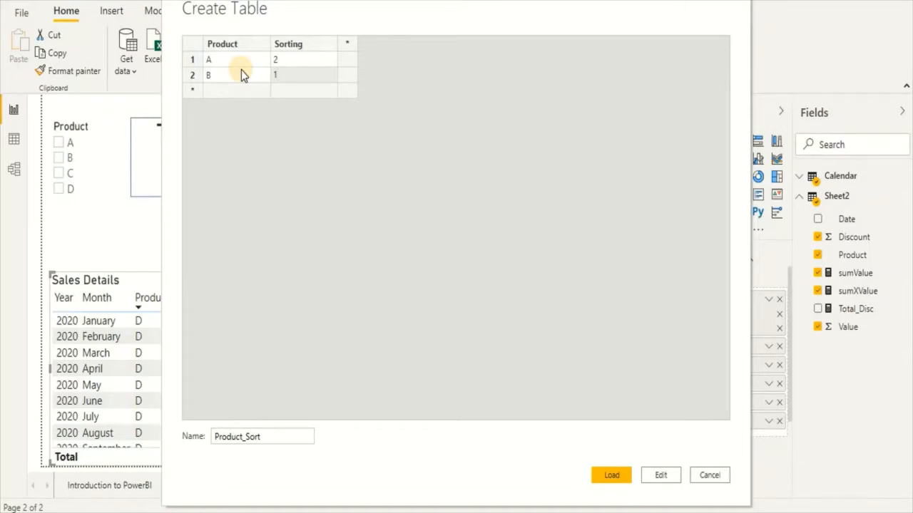
pyautogui.press('Return')
# Step: Add rows for product C with sorting 4 and product D with sorting 3, and load the table
pyautogui.press('Left')
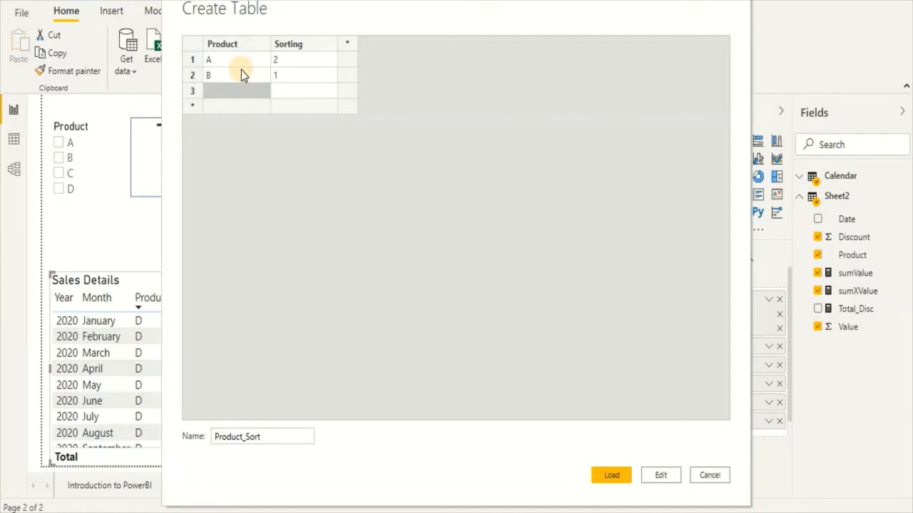
pyautogui.write('C')
pyautogui.press('Tab')
pyautogui.write('4')
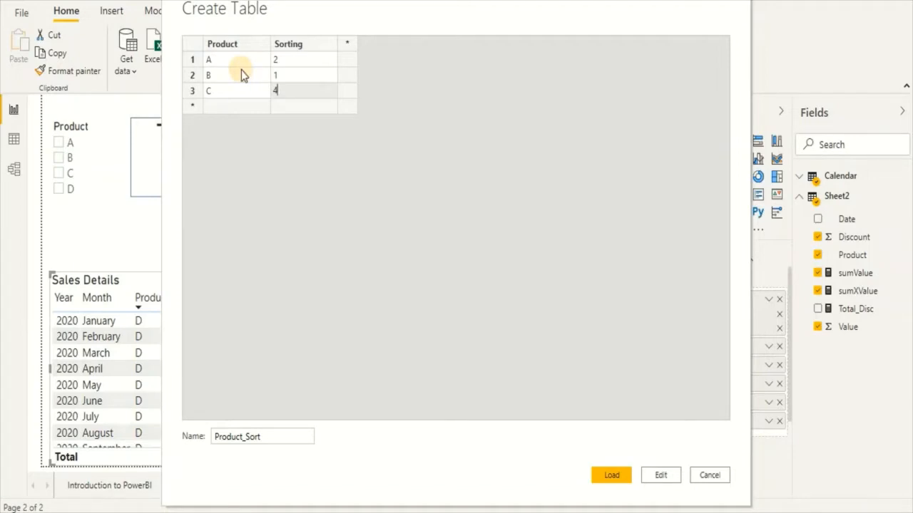
pyautogui.press('Tab')
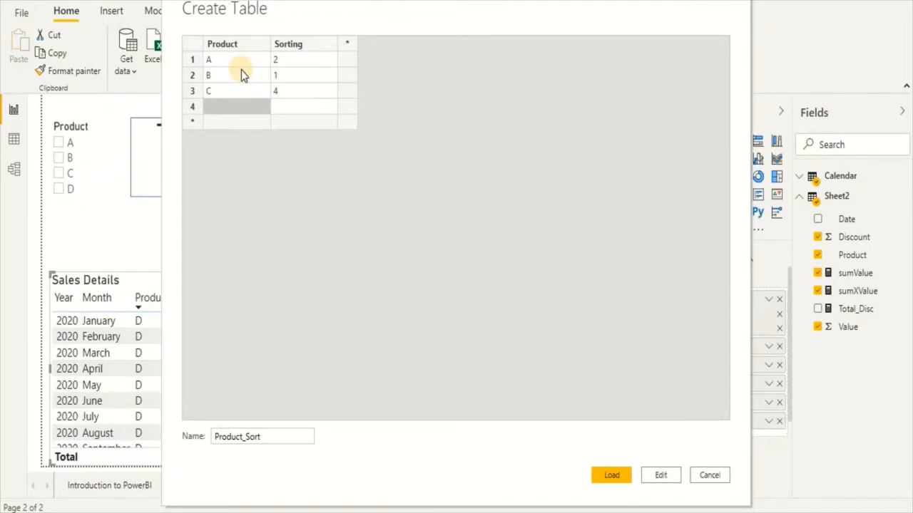
pyautogui.write('D')
pyautogui.press('Tab')
pyautogui.write('3')
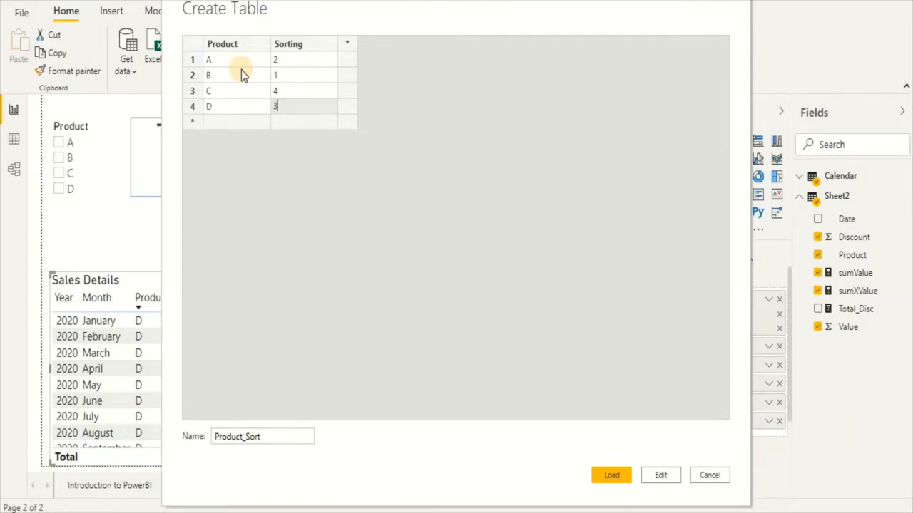
pyautogui.click(610, 476)
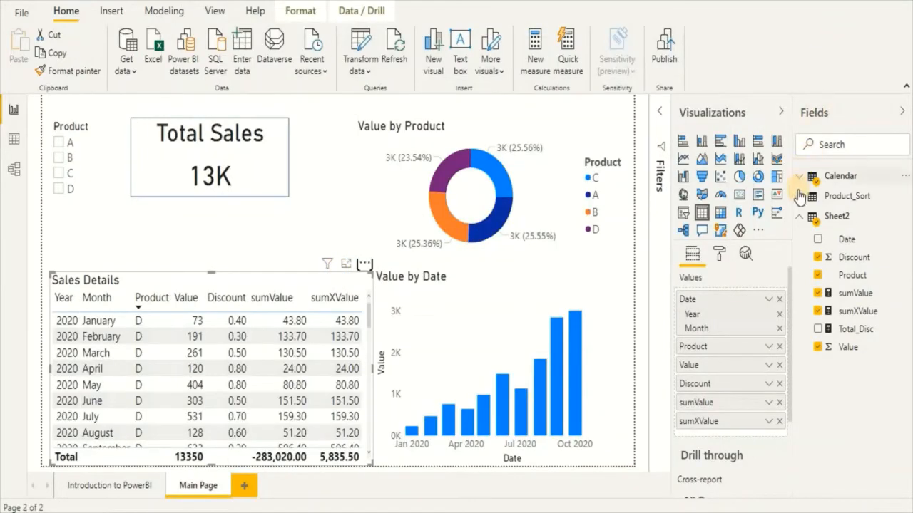
# Step: Expand the Product_Sort table's fields and position the table beside Sheet2 in the model view
pyautogui.click(834, 195)
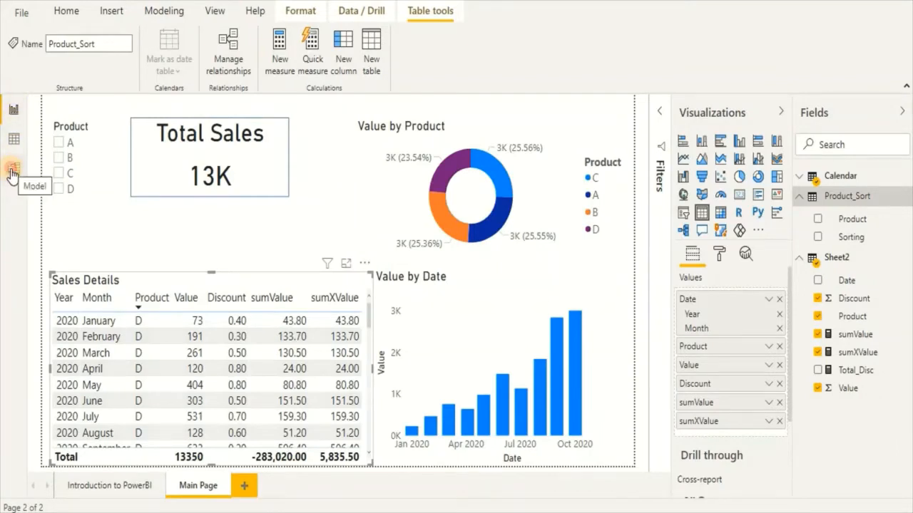
pyautogui.click(13, 169)
pyautogui.moveTo(122, 191)
pyautogui.mouseDown()
pyautogui.moveTo(117, 231)
pyautogui.moveTo(122, 191)
pyautogui.moveTo(120, 224)
pyautogui.moveTo(122, 202)
pyautogui.mouseUp()
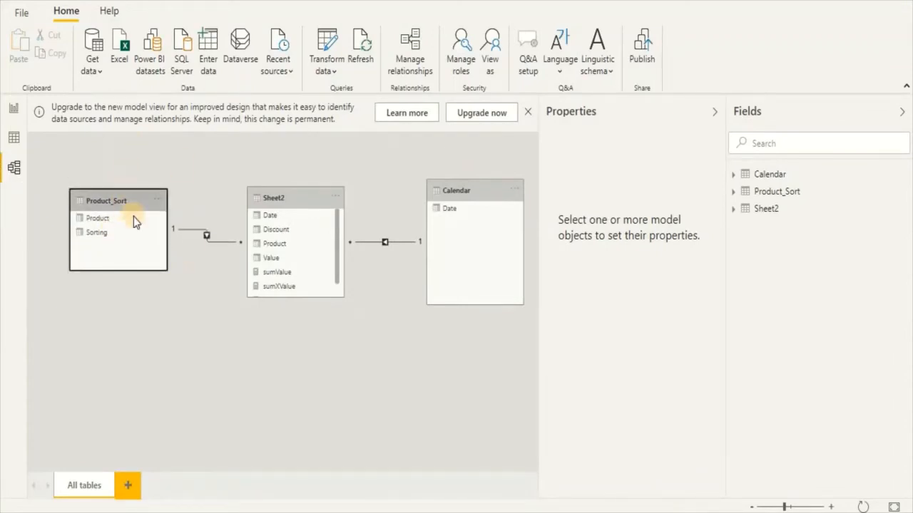
# Step: Delete the relationship between the Product_Sort and Sheet2 tables
pyautogui.rightClick(187, 229)
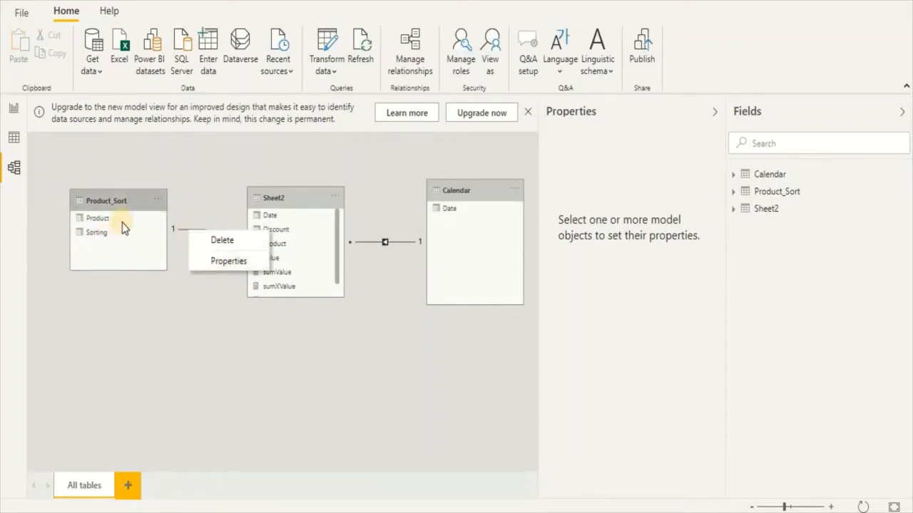
pyautogui.click(217, 242)
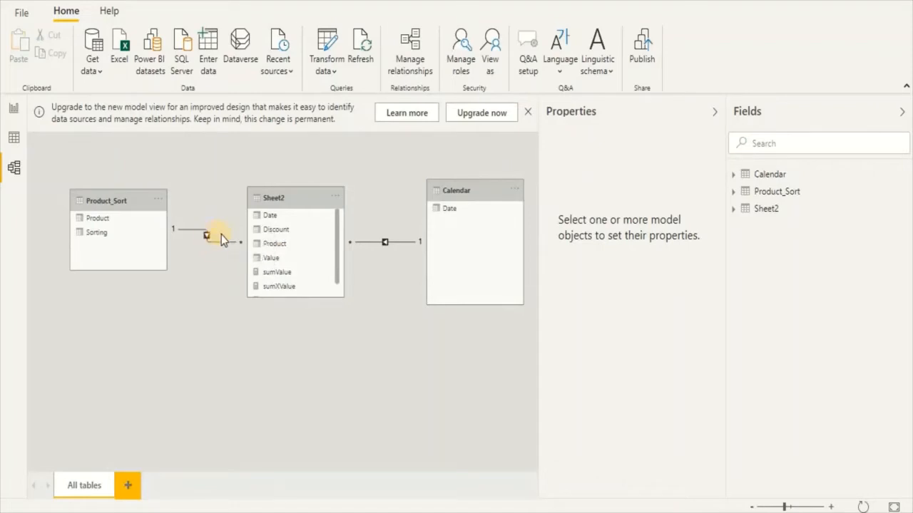
pyautogui.click(520, 274)
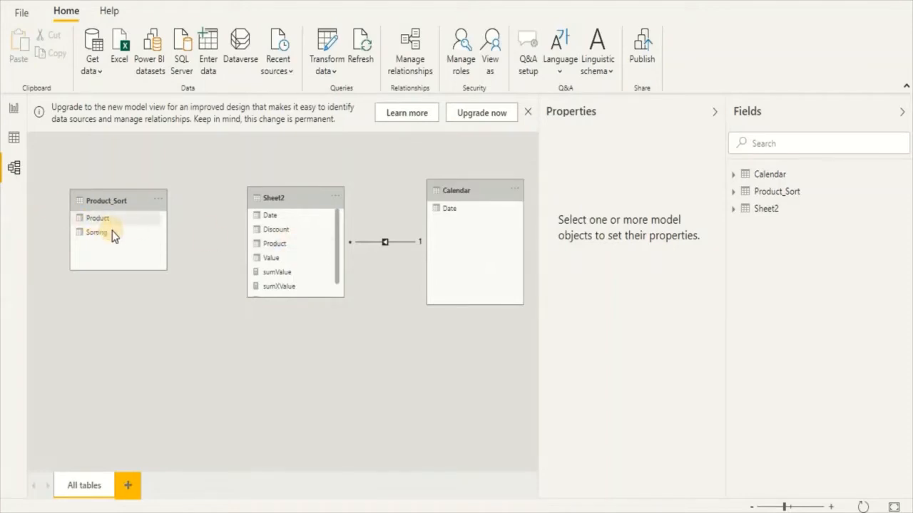
# Step: Relate Product_Sort's Product column to Product in Sheet2 and set the relationship's cross filter direction to Both
pyautogui.moveTo(92, 221); pyautogui.dragTo(299, 254)
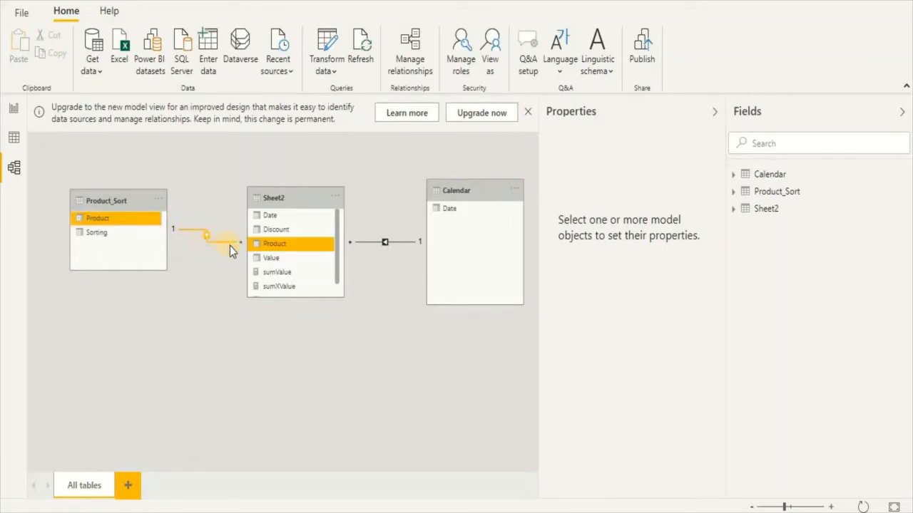
pyautogui.doubleClick(197, 214)
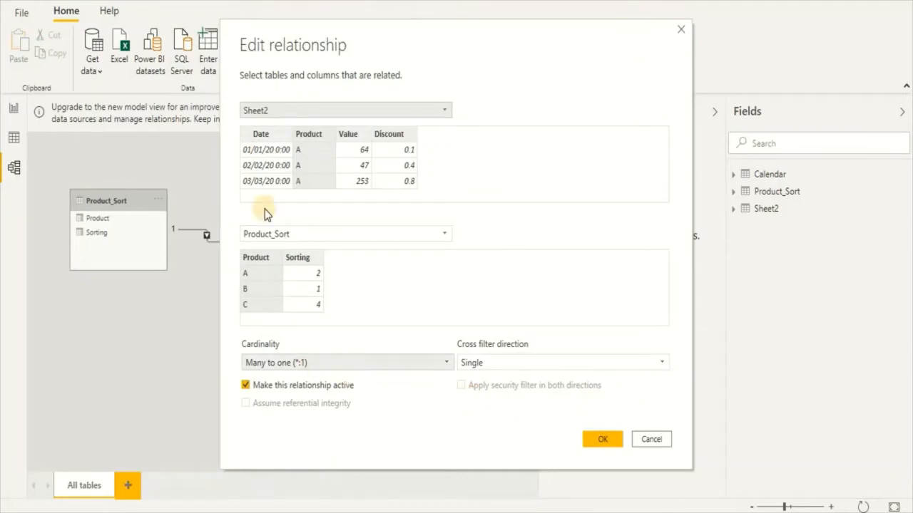
pyautogui.click(503, 368)
pyautogui.click(491, 397)
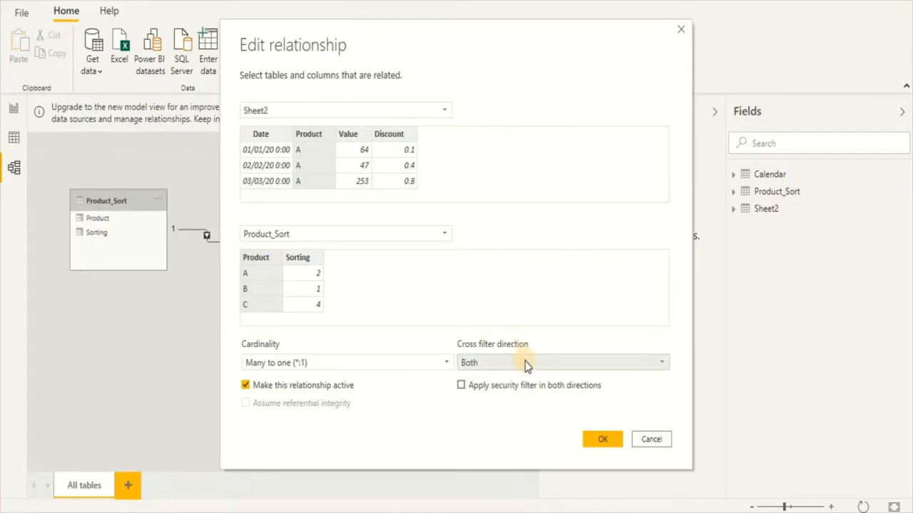
pyautogui.click(601, 442)
pyautogui.click(602, 440)
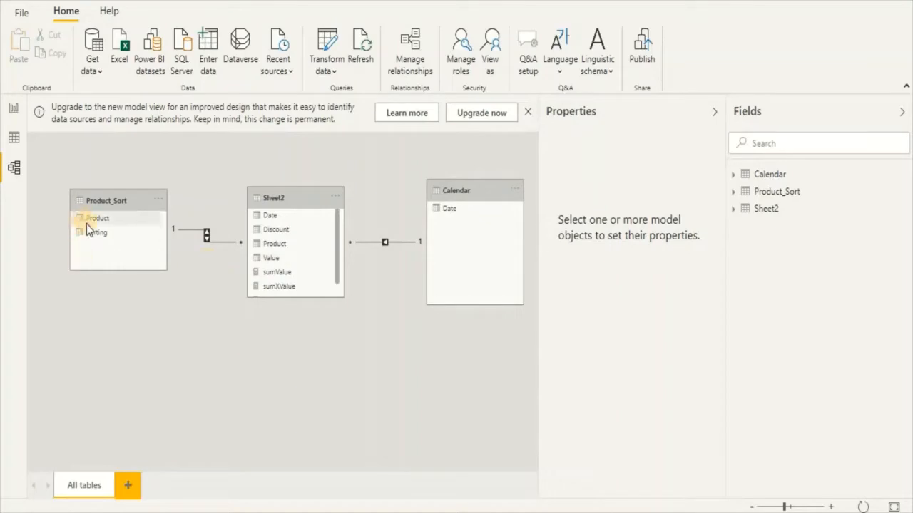
# Step: Return to the report page and add a calculated column named Product_Sort to the Sheet2 table
pyautogui.click(14, 109)
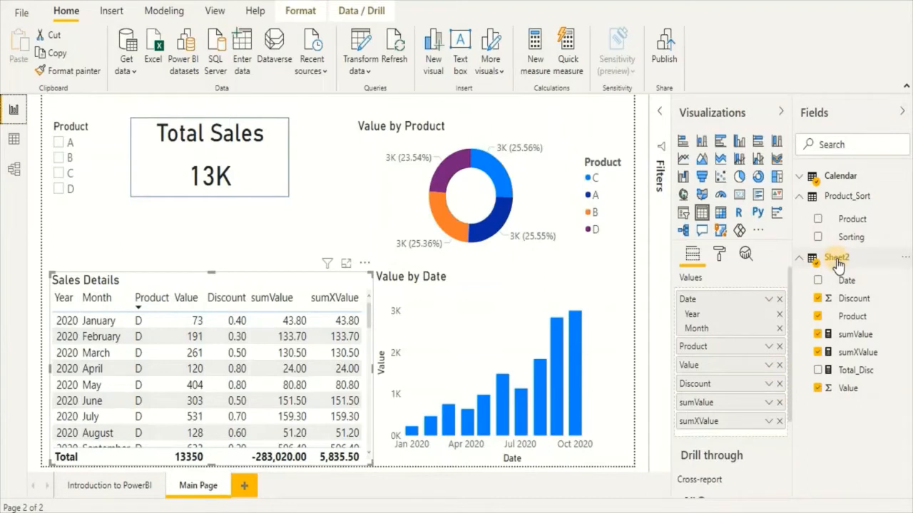
pyautogui.rightClick(837, 260)
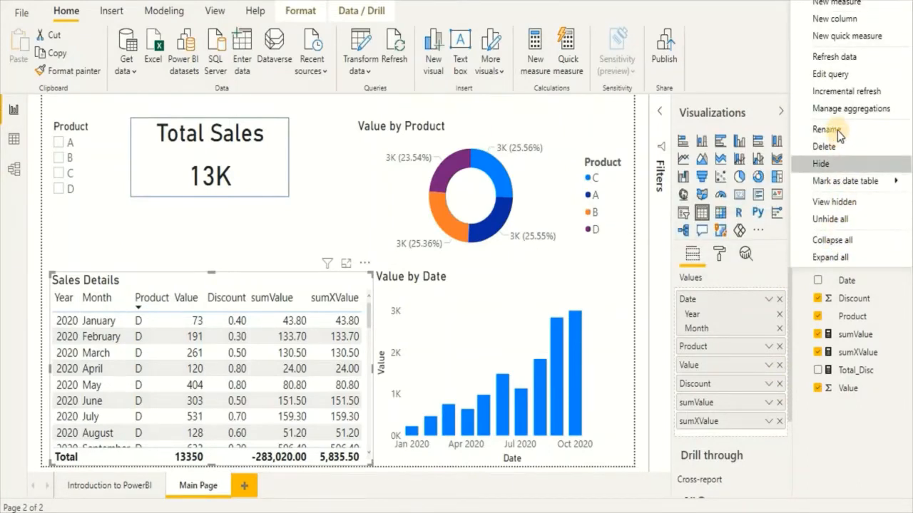
pyautogui.click(836, 25)
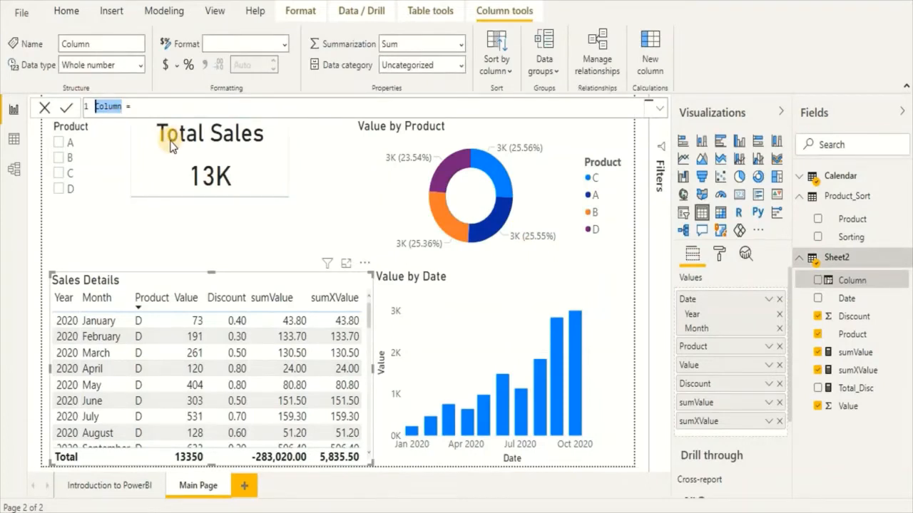
pyautogui.write('pROD')
pyautogui.press('BackSpace')
pyautogui.press('BackSpace')
pyautogui.press('BackSpace')
pyautogui.press('BackSpace')
pyautogui.write('Product_Sort')
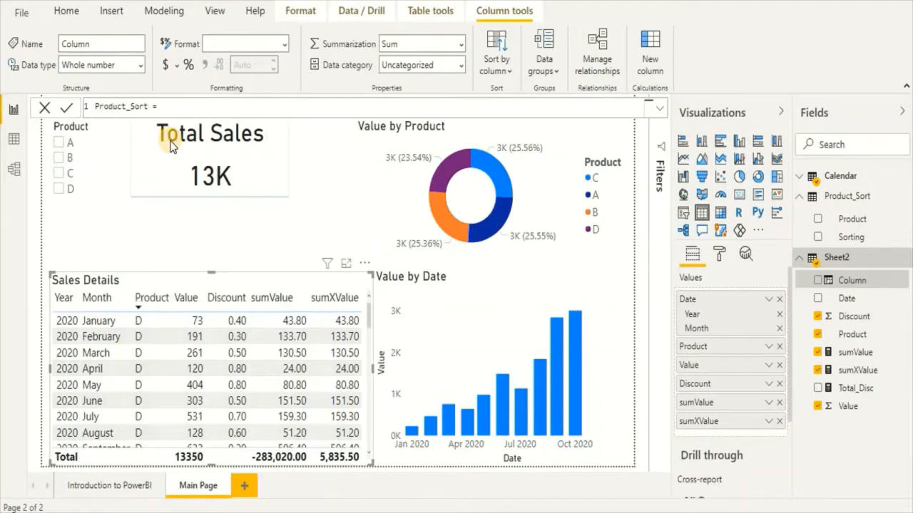
# Step: Define the Product_Sort column in Sheet2 as RELATED(Product_Sort[Sorting]) and commit the formula
pyautogui.press('Right')
pyautogui.press('Right')
pyautogui.press('Right')
pyautogui.write('relat')
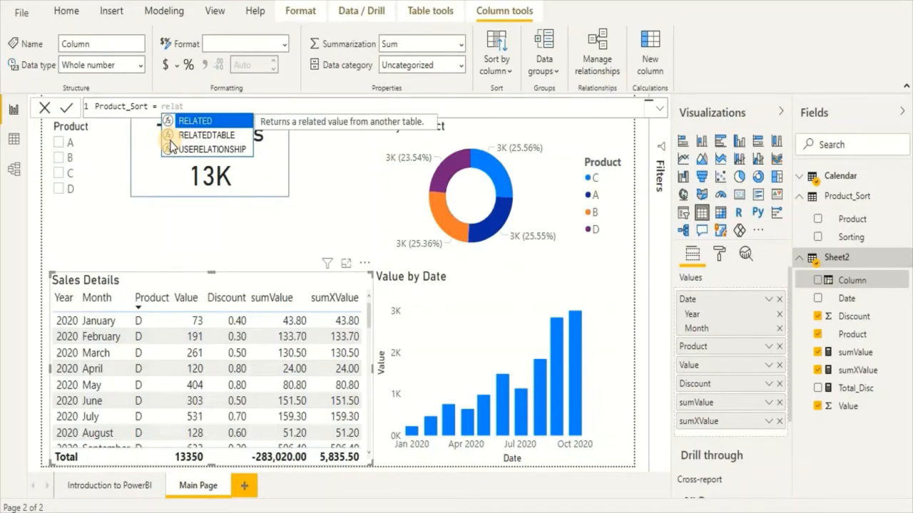
pyautogui.press('Tab')
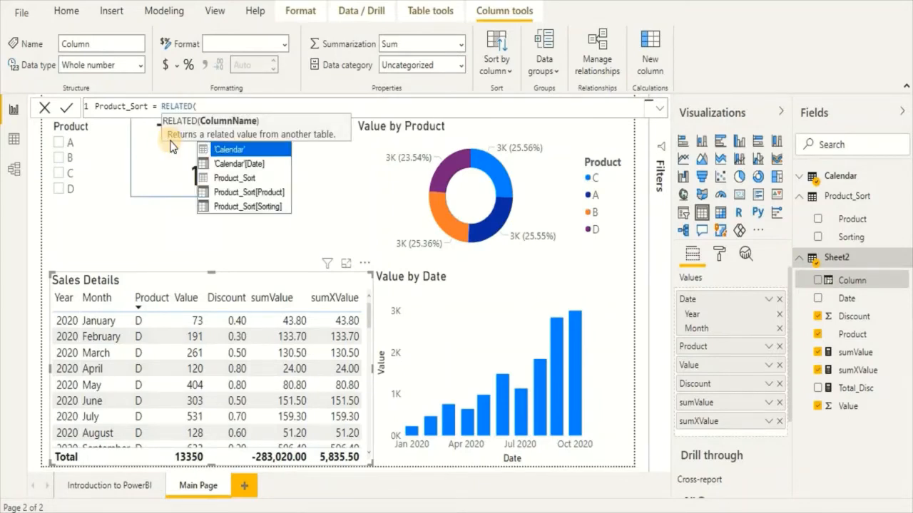
pyautogui.press('Down')
pyautogui.press('Down')
pyautogui.press('Down')
pyautogui.press('Down')
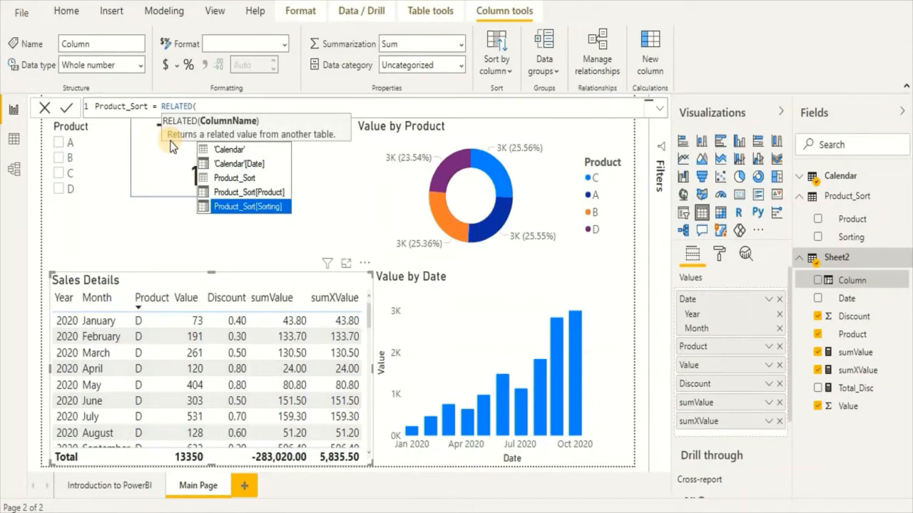
pyautogui.press('Tab')
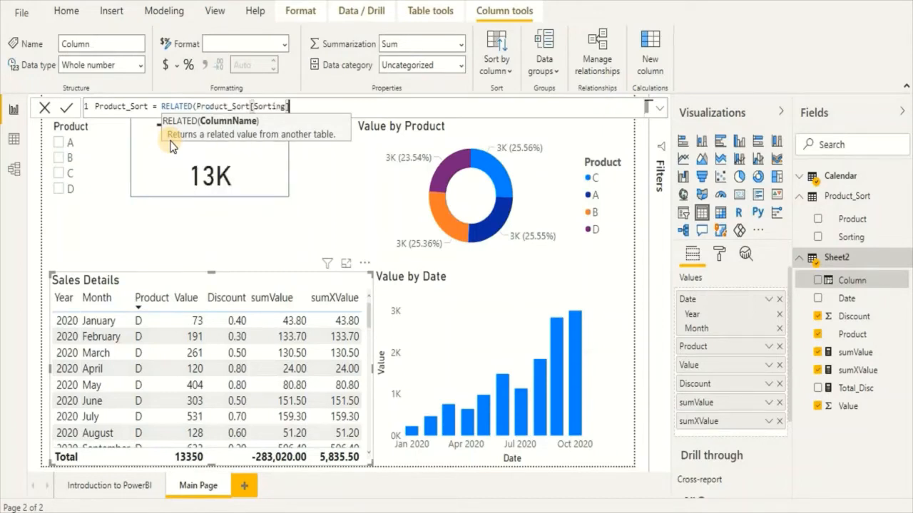
pyautogui.write(')')
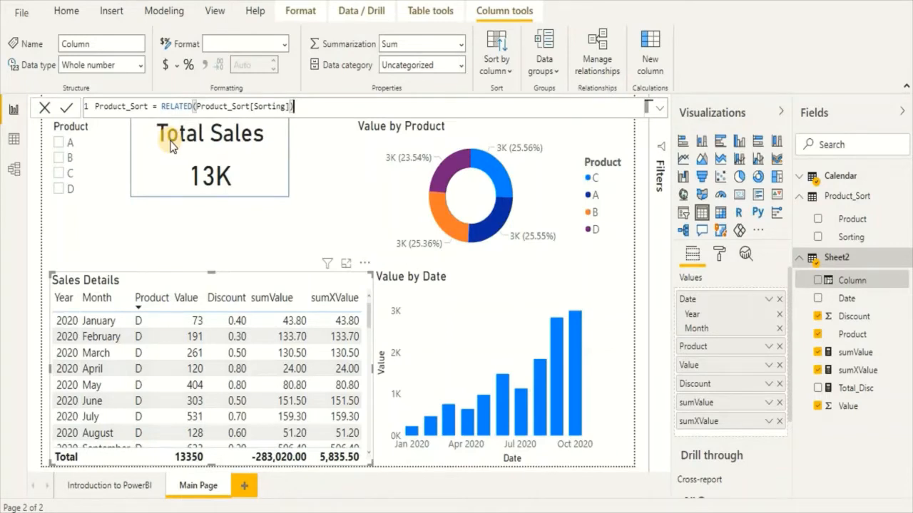
pyautogui.press('Return')
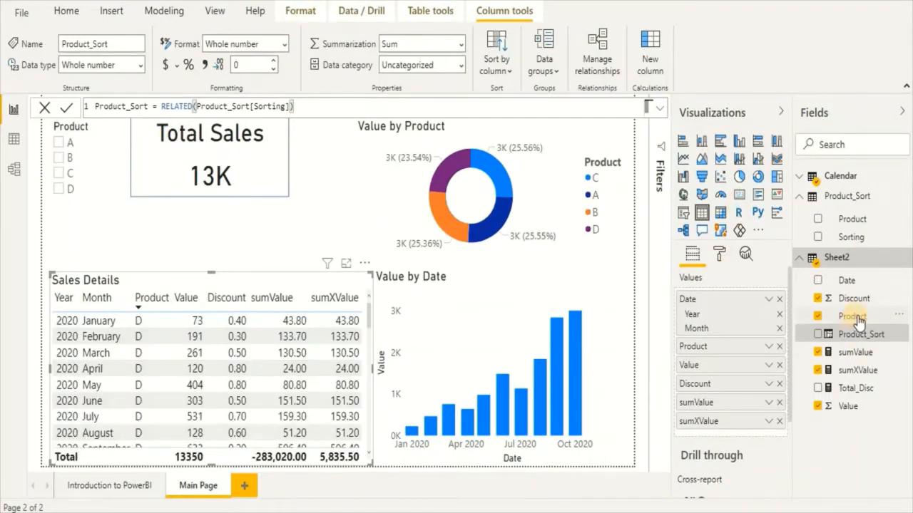
# Step: Sort Sheet2's Product column by the Product_Sort column and set the Sales Details table to ascending order
pyautogui.click(854, 317)
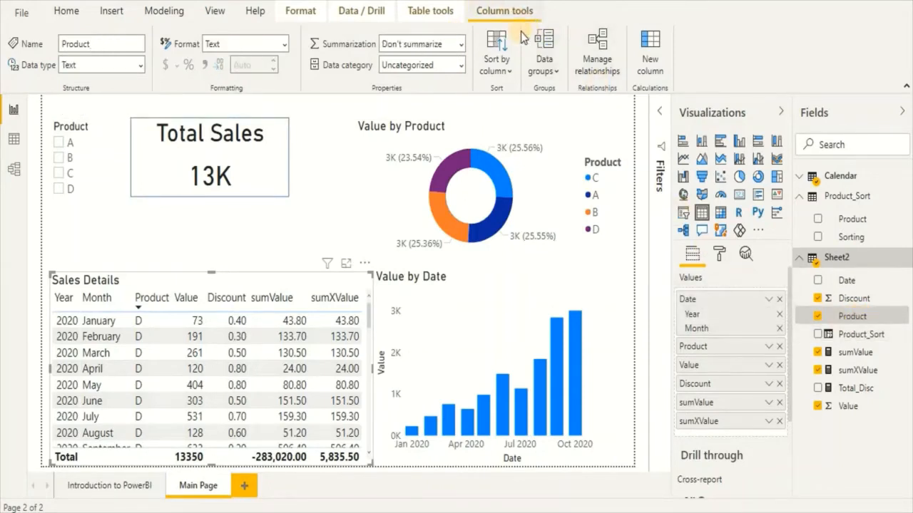
pyautogui.click(505, 71)
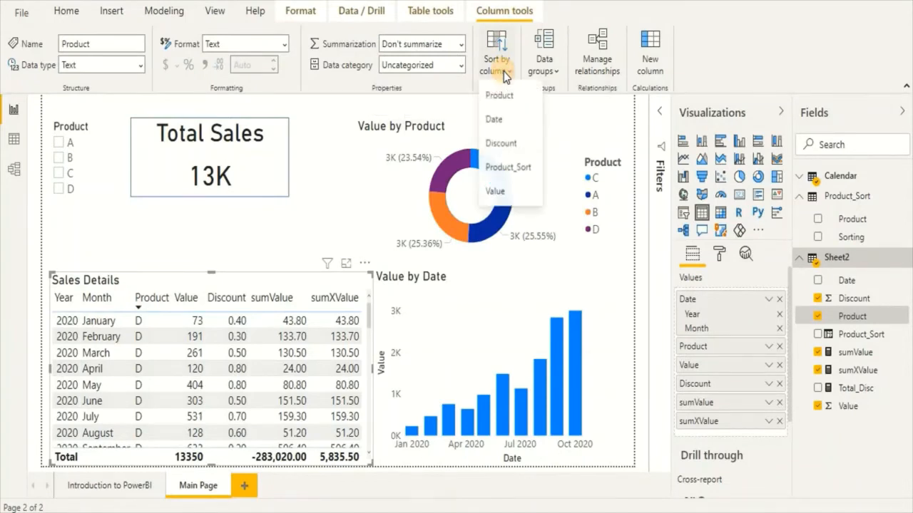
pyautogui.click(507, 168)
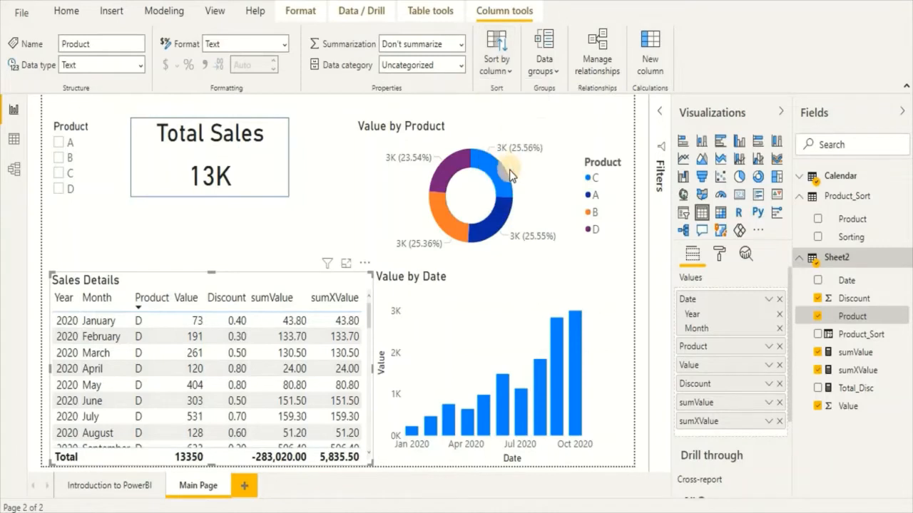
pyautogui.click(363, 264)
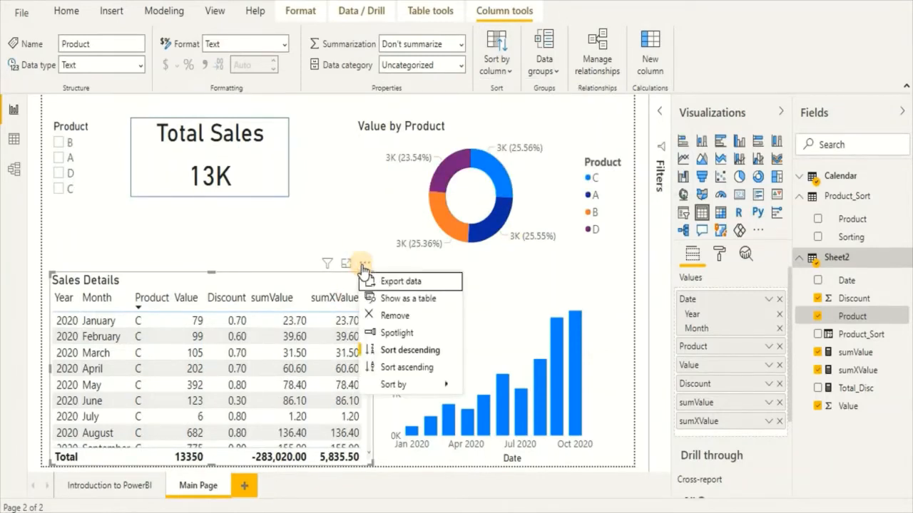
pyautogui.click(379, 369)
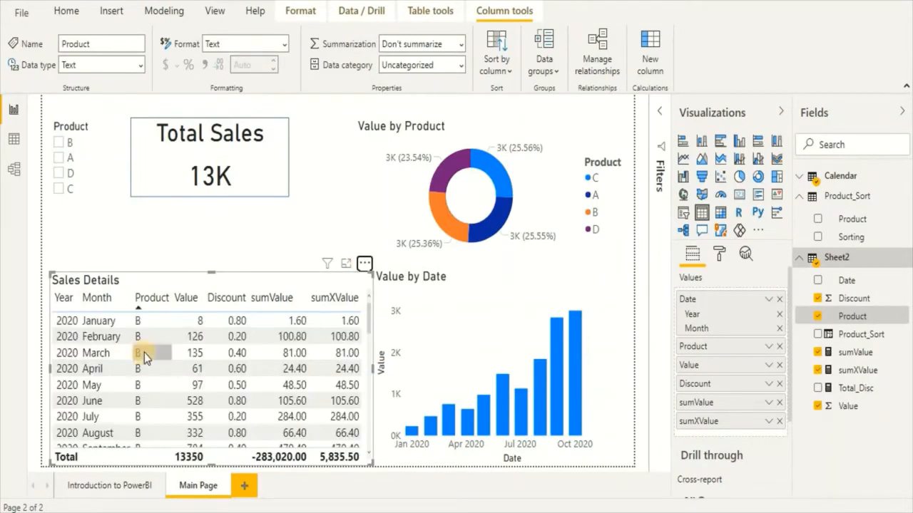
# Step: Examine the order in which the products appear through the rows of the Sales Details table
pyautogui.scroll(-3, 146, 375)
pyautogui.scroll(-1, 146, 375)
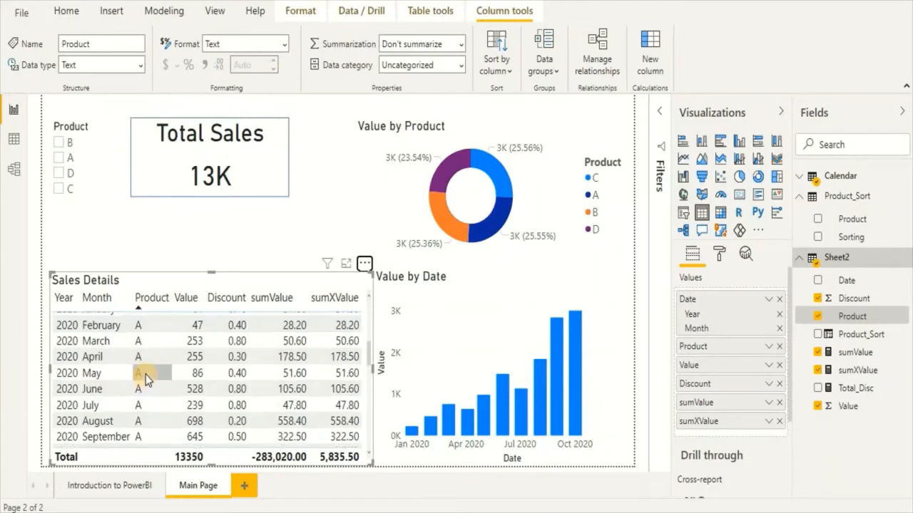
pyautogui.scroll(5, 146, 375)
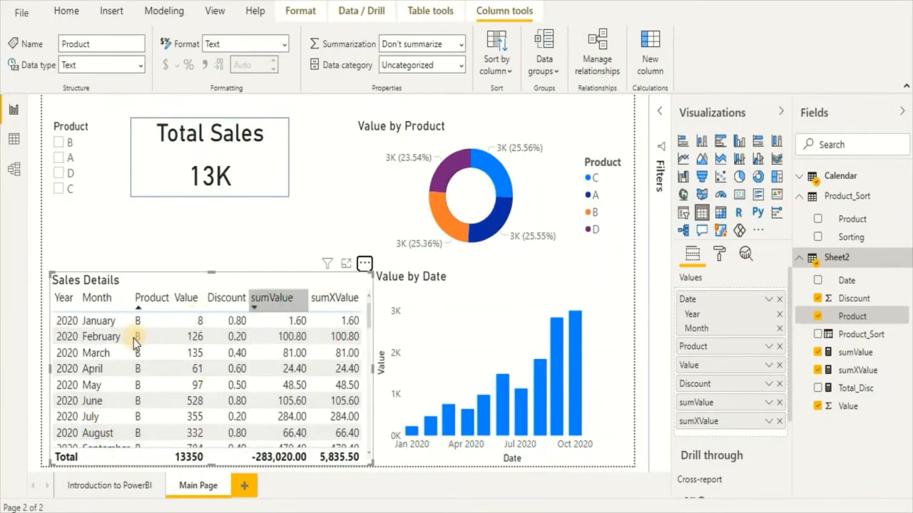
pyautogui.scroll(-2, 142, 341)
pyautogui.scroll(-6, 143, 340)
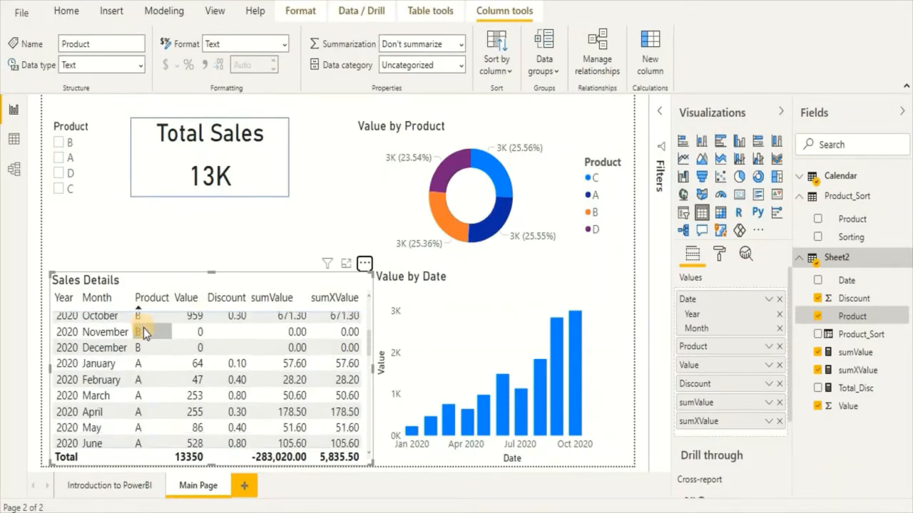
pyautogui.scroll(-4, 144, 368)
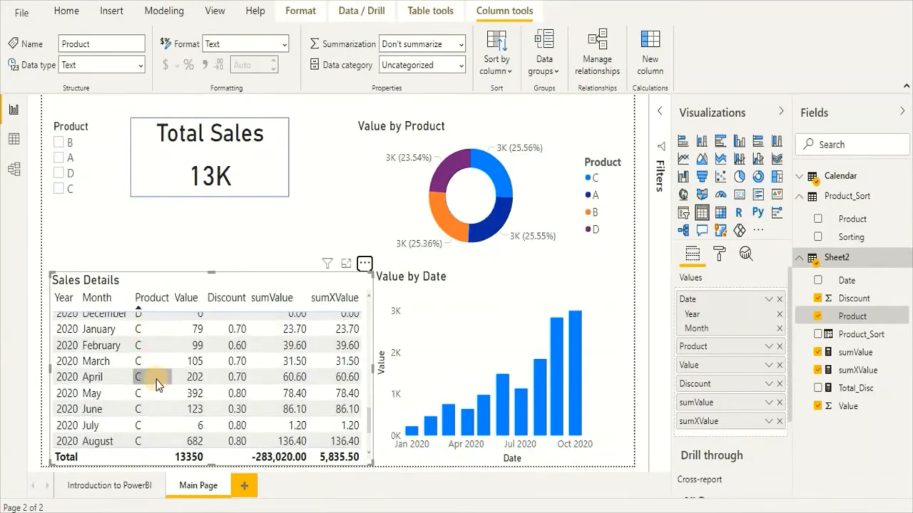
pyautogui.scroll(-1, 155, 383)
pyautogui.scroll(10, 156, 383)
pyautogui.scroll(2, 157, 382)
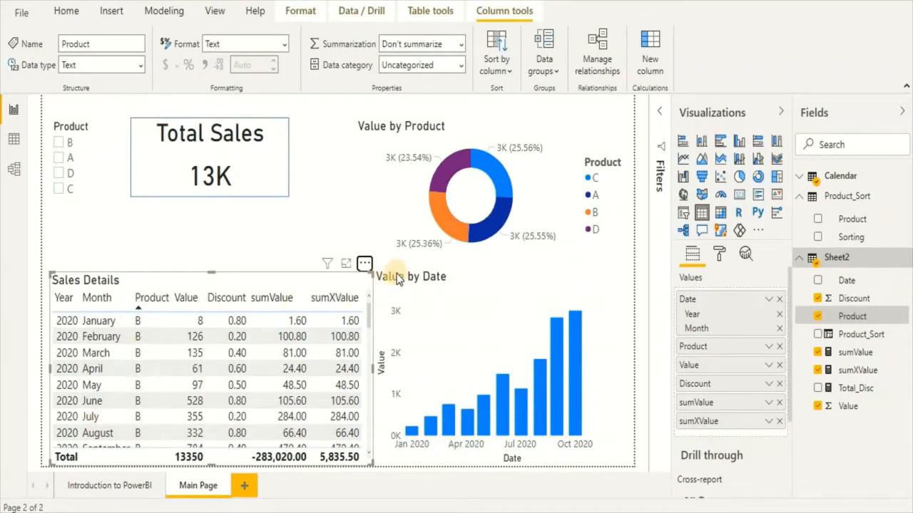
# Step: Sort the Sales Details table in descending order and check the product sequence through its rows
pyautogui.click(364, 266)
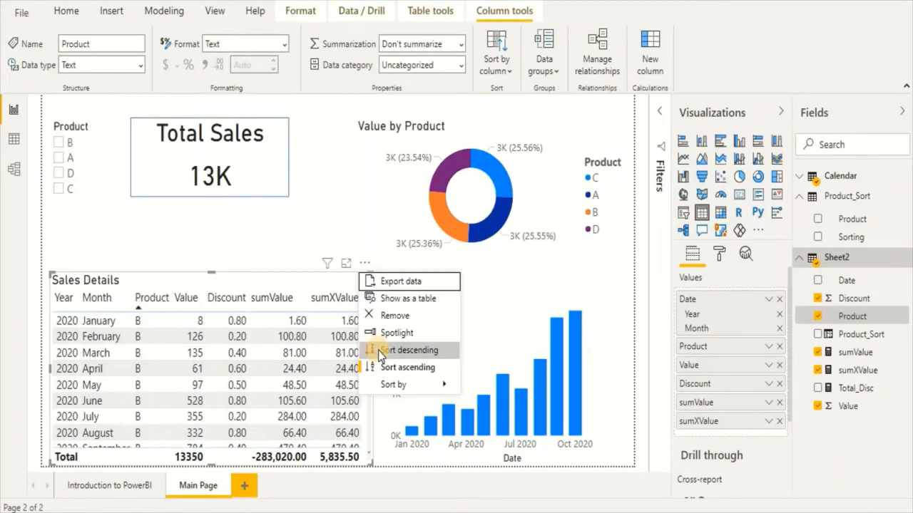
pyautogui.press('Escape')
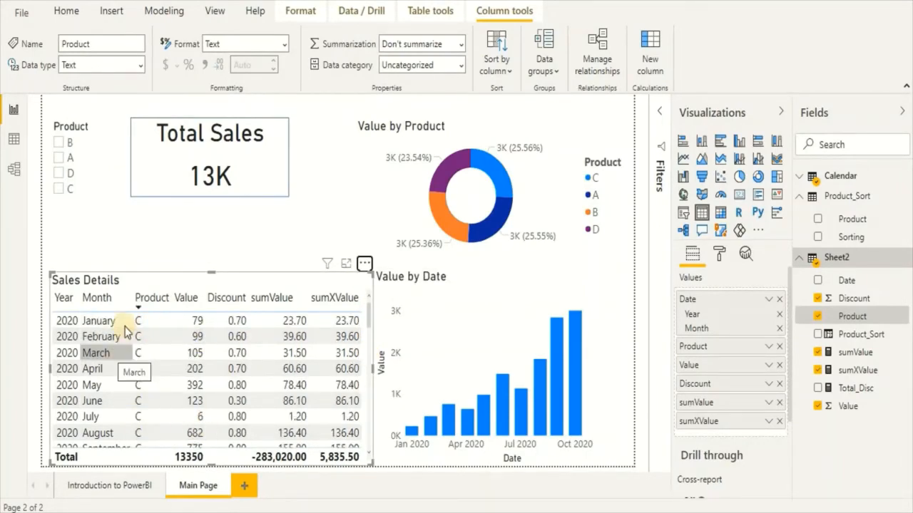
pyautogui.scroll(-6, 159, 407)
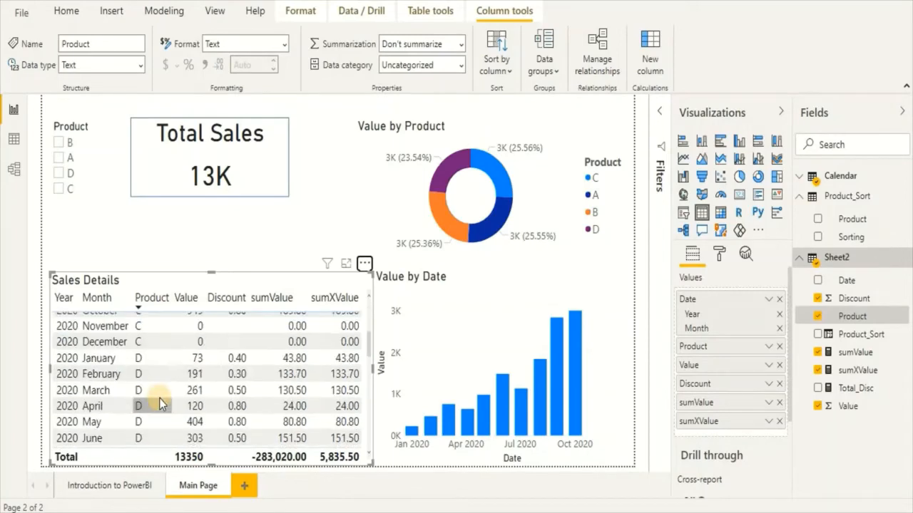
pyautogui.scroll(-3, 150, 347)
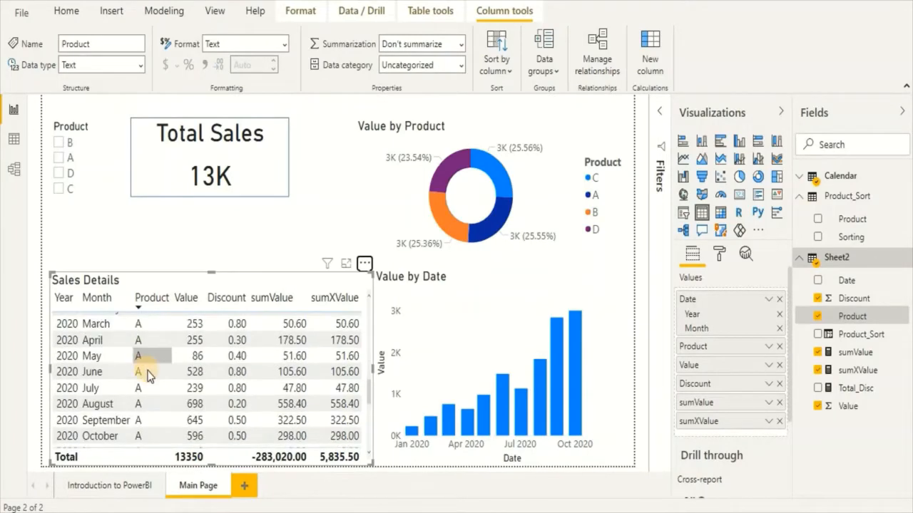
pyautogui.scroll(-4, 154, 359)
pyautogui.scroll(-2, 153, 357)
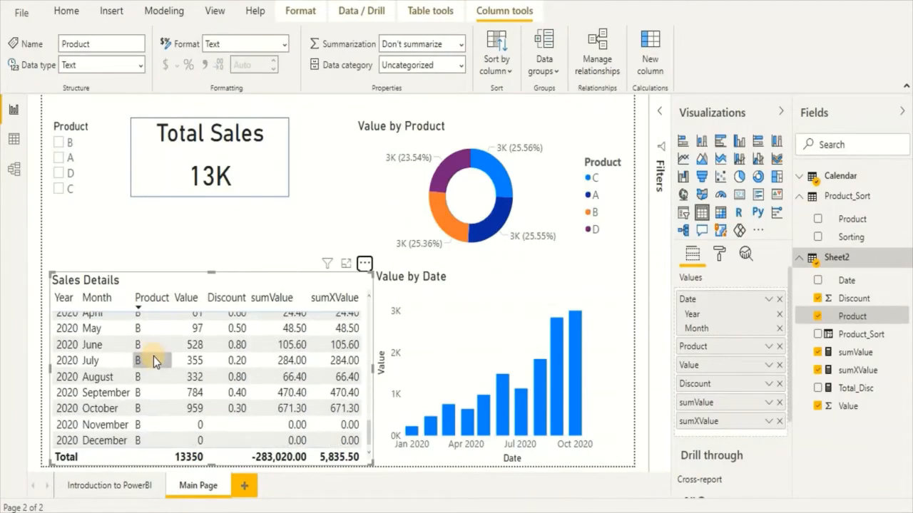
pyautogui.scroll(5, 153, 402)
pyautogui.scroll(8, 152, 401)
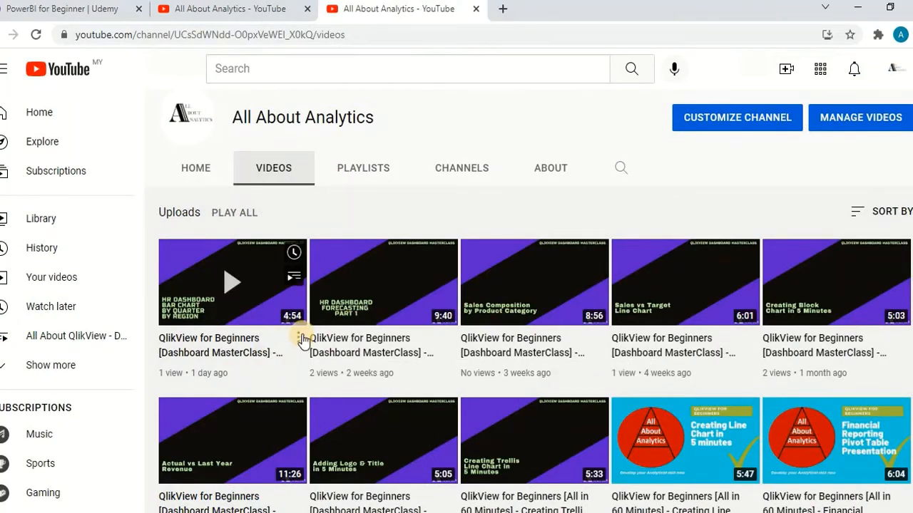
# Step: Switch to the All About Analytics channel on YouTube and browse its uploaded videos
pyautogui.scroll(-1, 304, 342)
pyautogui.scroll(-4, 304, 342)
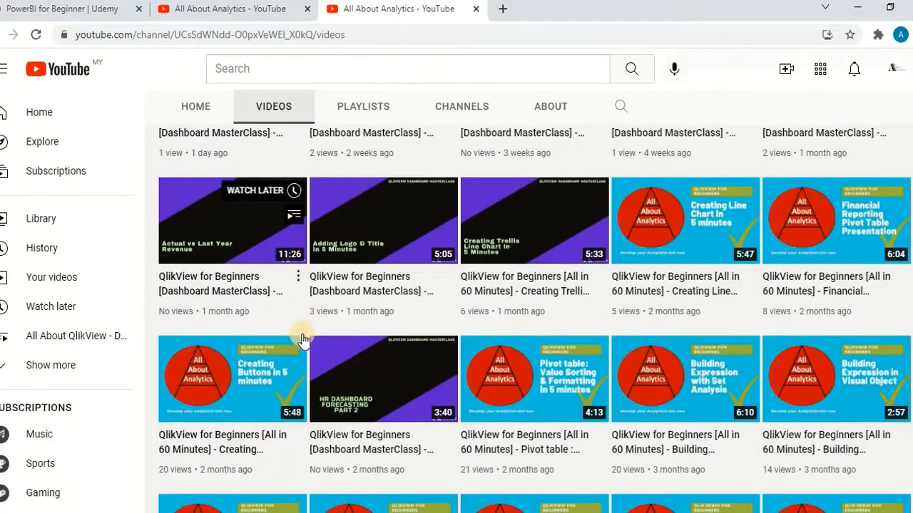
pyautogui.scroll(-3, 305, 339)
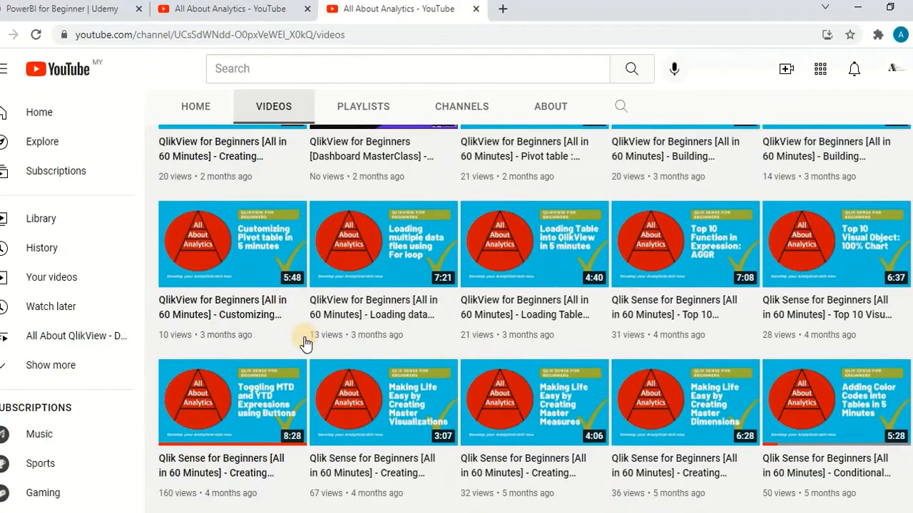
pyautogui.scroll(10, 307, 360)
pyautogui.scroll(2, 305, 364)
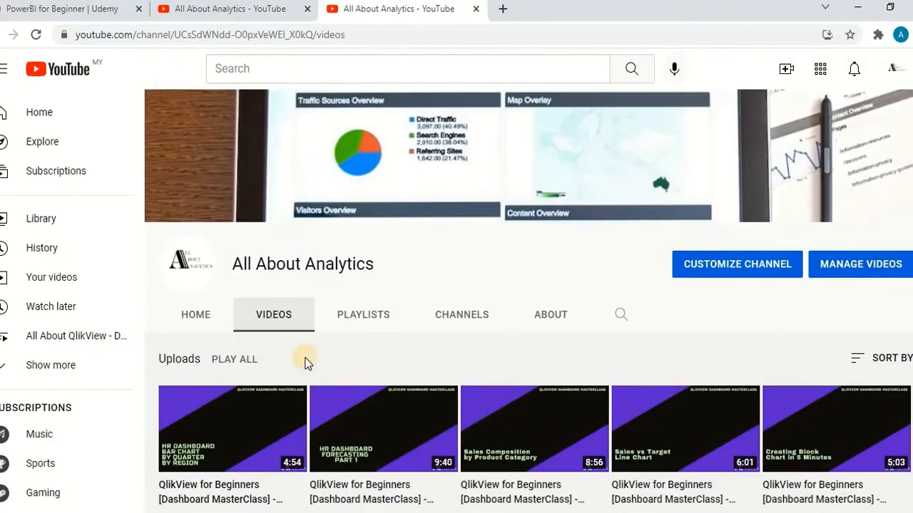
pyautogui.scroll(-2, 304, 362)
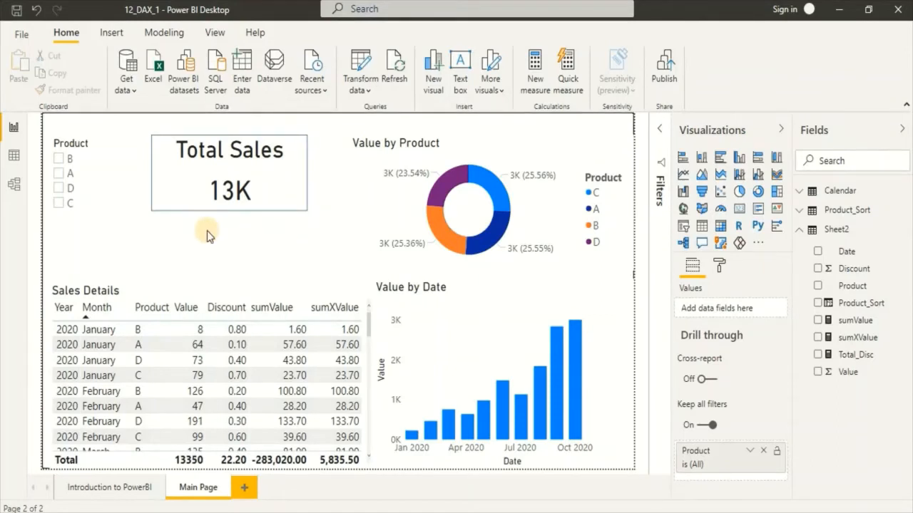
# Step: Switch to Power BI Desktop's model view and examine the Date relationship between the Calendar and Sheet2 tables
pyautogui.click(14, 185)
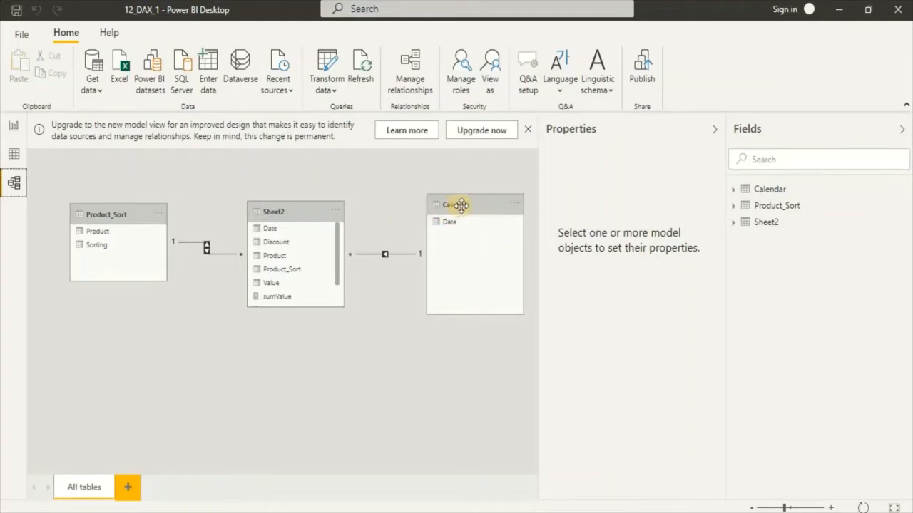
pyautogui.click(463, 204)
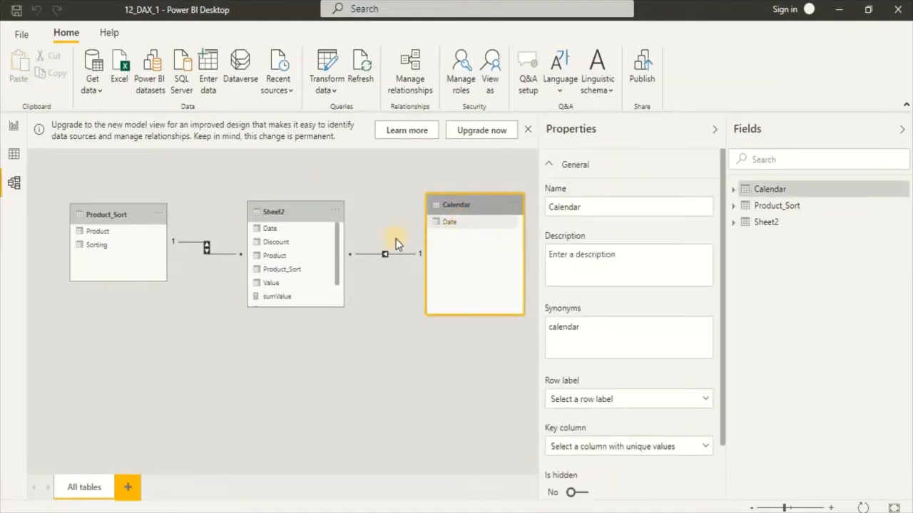
pyautogui.click(459, 223)
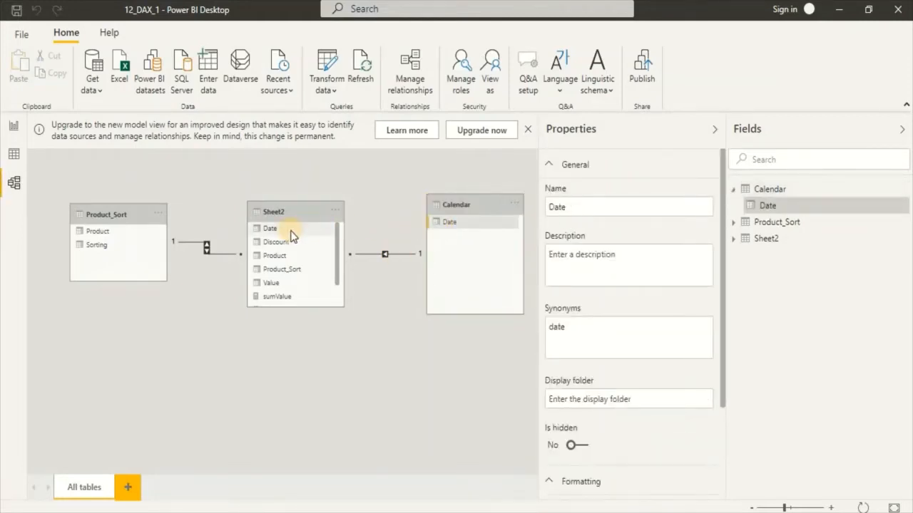
pyautogui.click(385, 254)
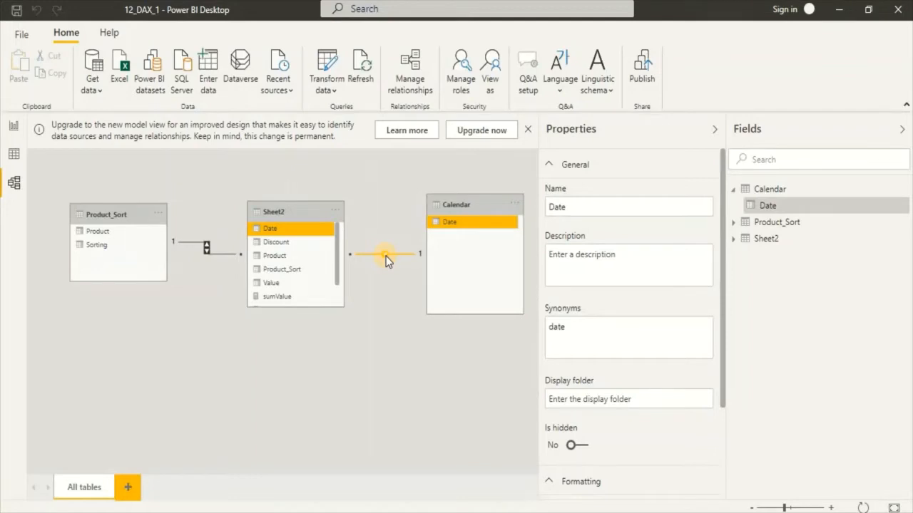
pyautogui.click(461, 225)
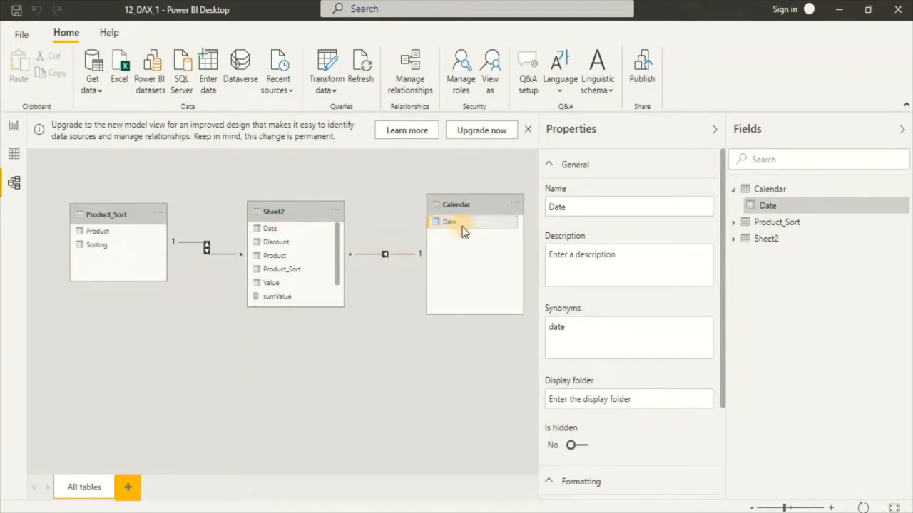
# Step: Set the cross filter direction of the Date relationship between Sheet2 and Calendar to Both
pyautogui.moveTo(439, 236); pyautogui.dragTo(274, 230)
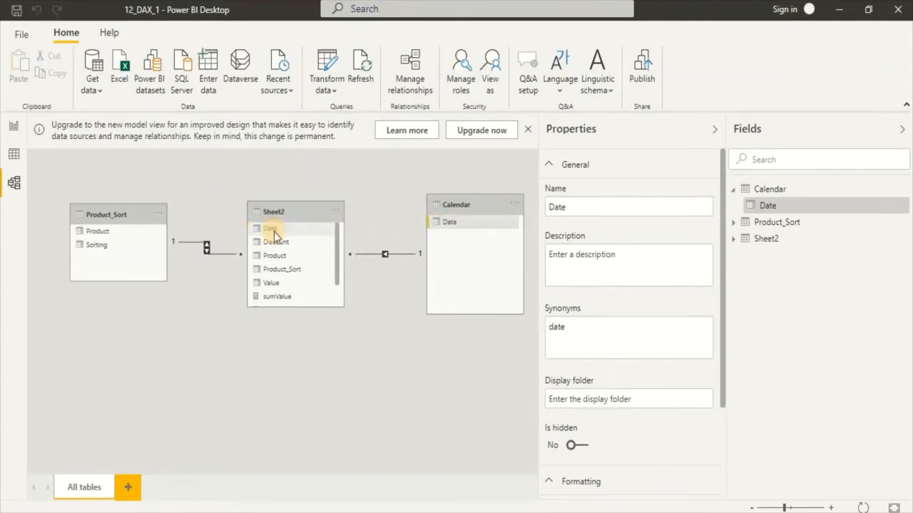
pyautogui.doubleClick(385, 254)
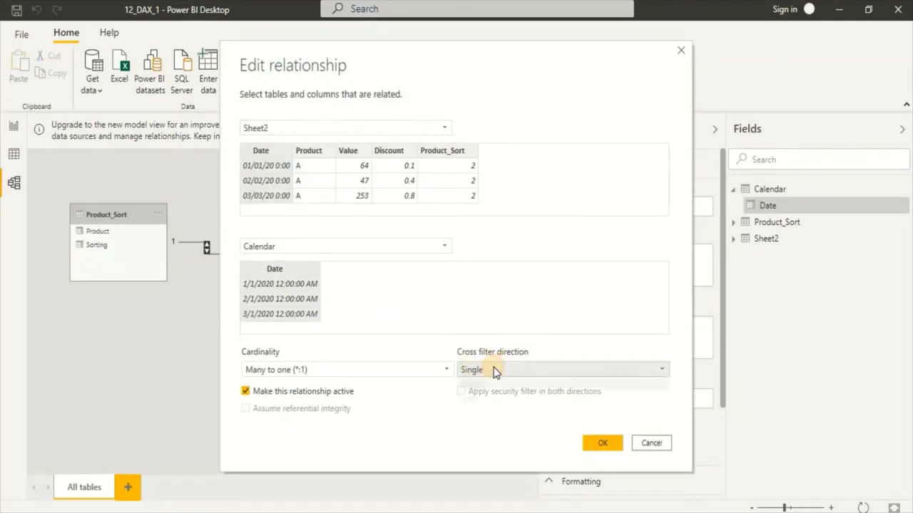
pyautogui.click(492, 373)
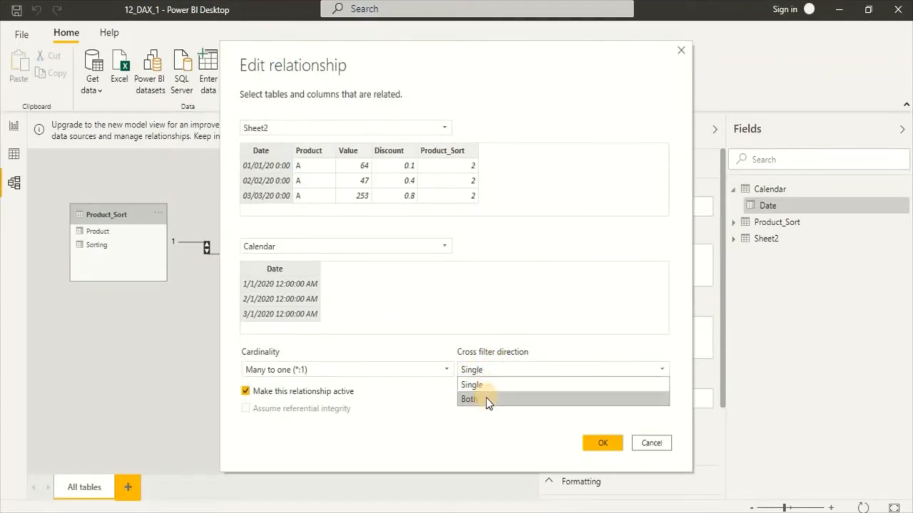
pyautogui.click(489, 398)
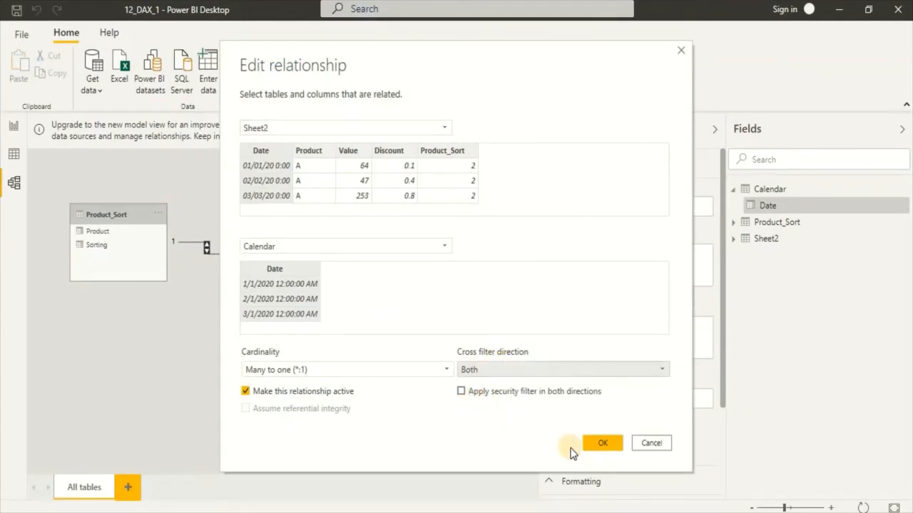
pyautogui.click(598, 446)
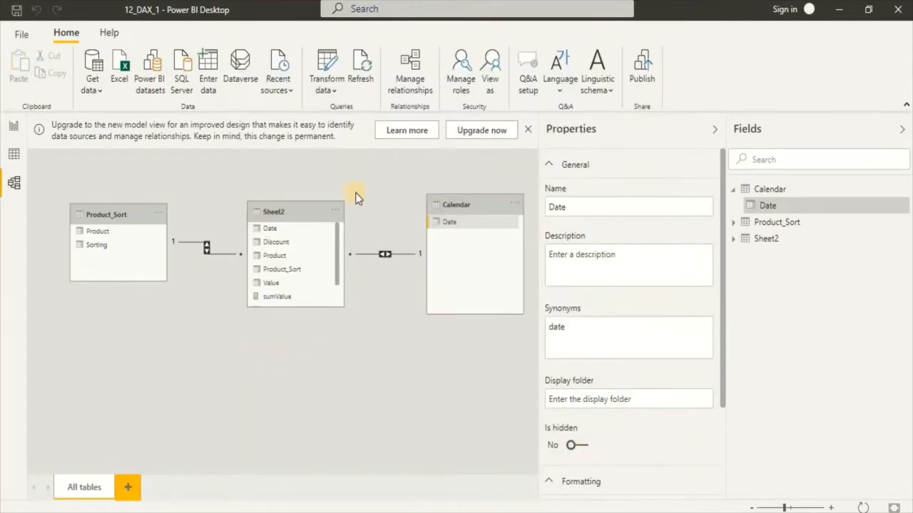
# Step: Add a slicer to the report's Main Page with Month from the Calendar date hierarchy, and shrink it
pyautogui.click(14, 127)
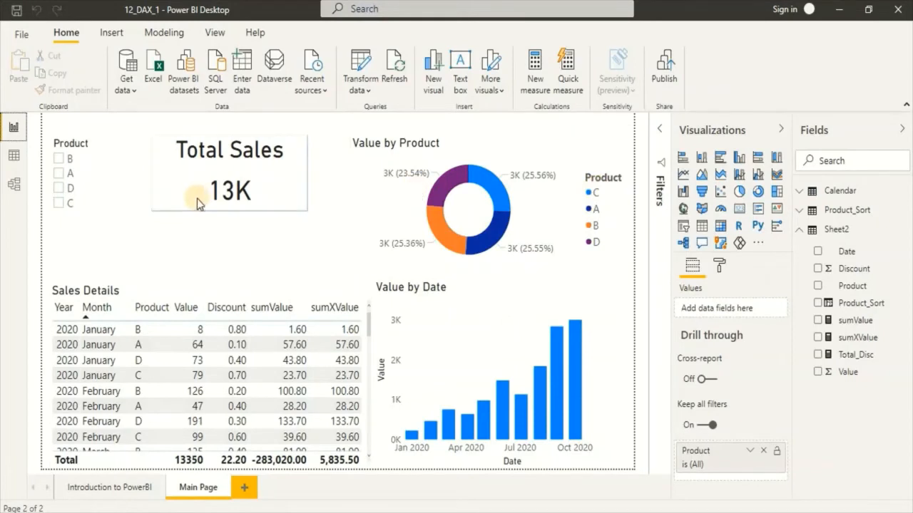
pyautogui.click(683, 228)
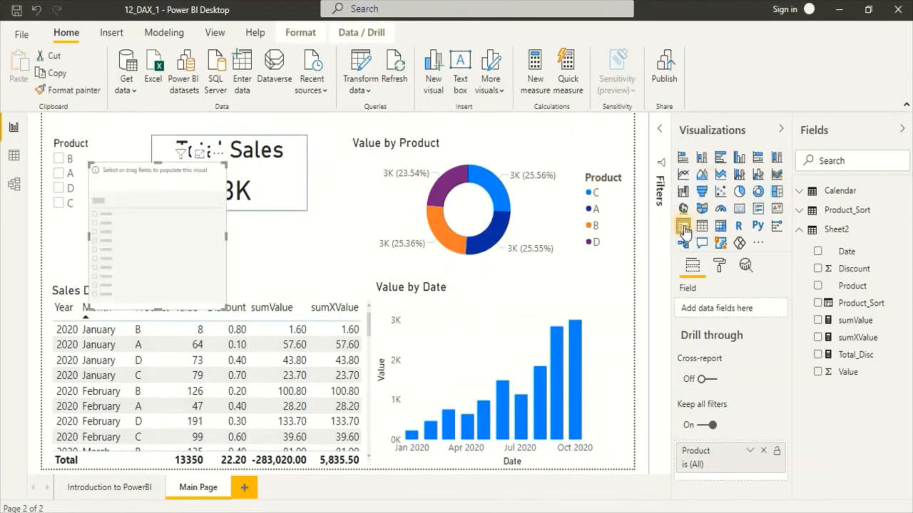
pyautogui.click(799, 192)
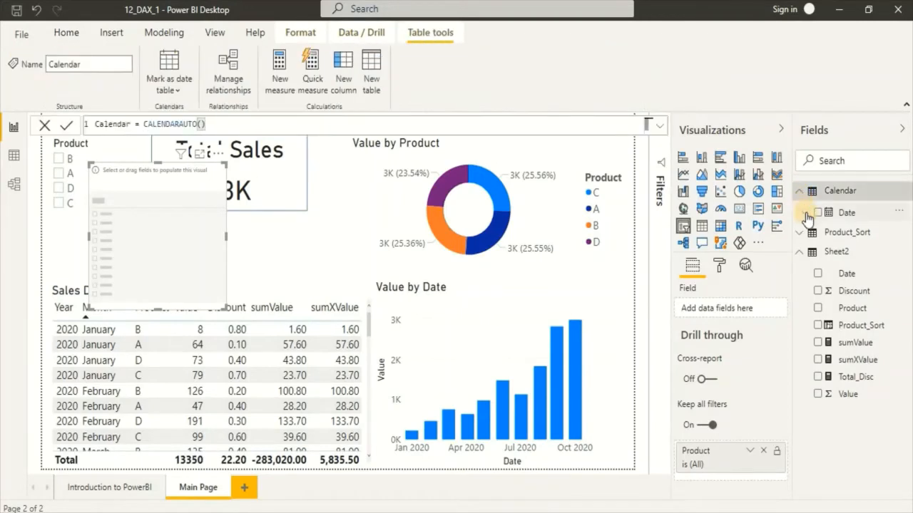
pyautogui.click(804, 213)
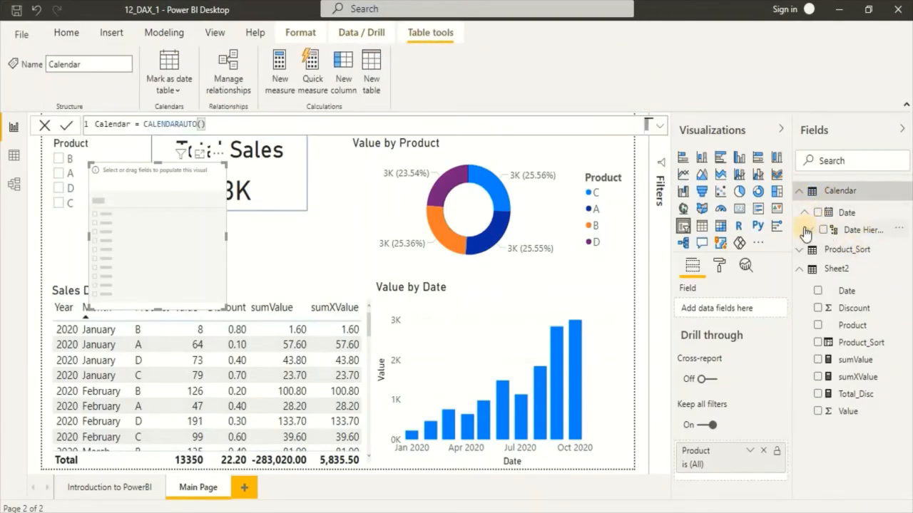
pyautogui.click(809, 231)
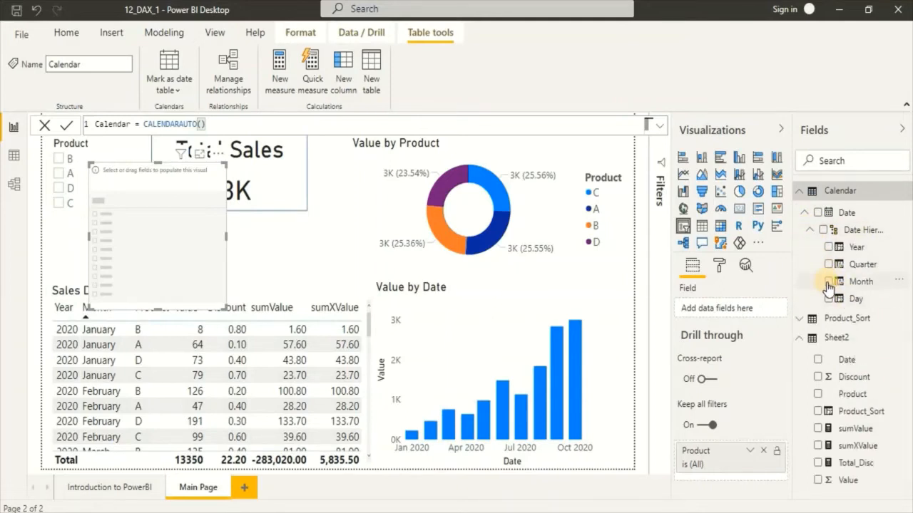
pyautogui.click(827, 283)
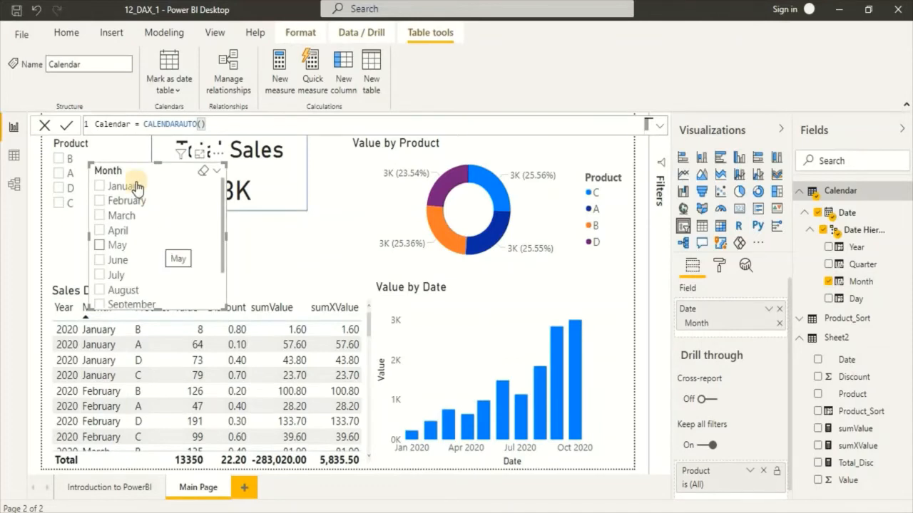
pyautogui.scroll(-3, 154, 232)
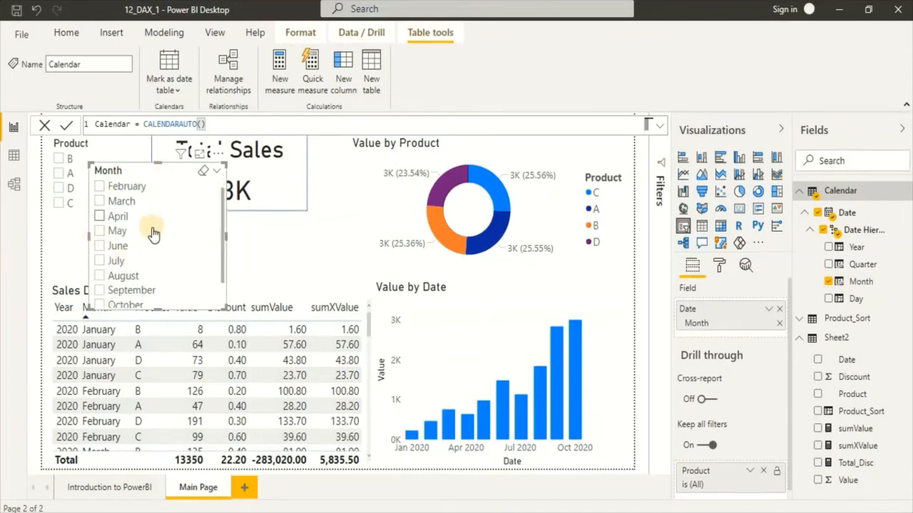
pyautogui.moveTo(155, 165); pyautogui.dragTo(155, 221)
pyautogui.moveTo(226, 267); pyautogui.dragTo(175, 271)
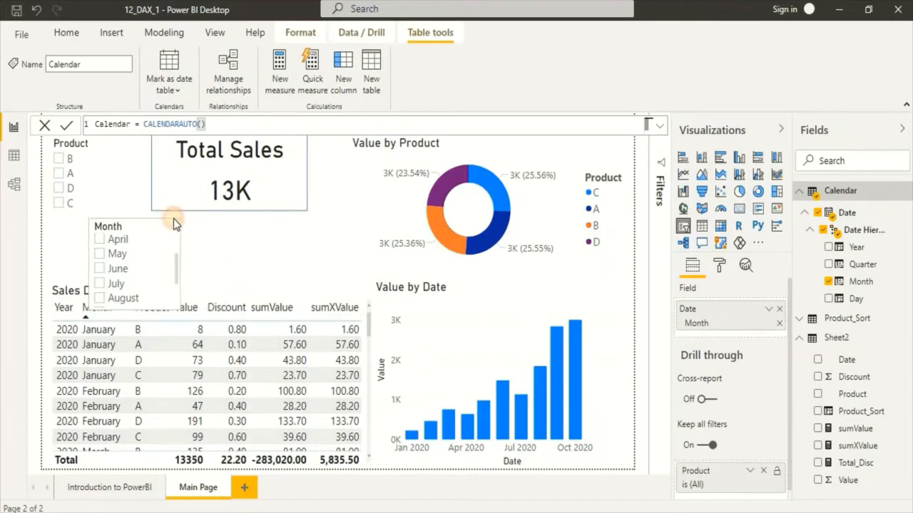
# Step: Resize the Total Sales card and Value by Product chart to free space, and place the Month slicer beside the Product slicer
pyautogui.click(235, 178)
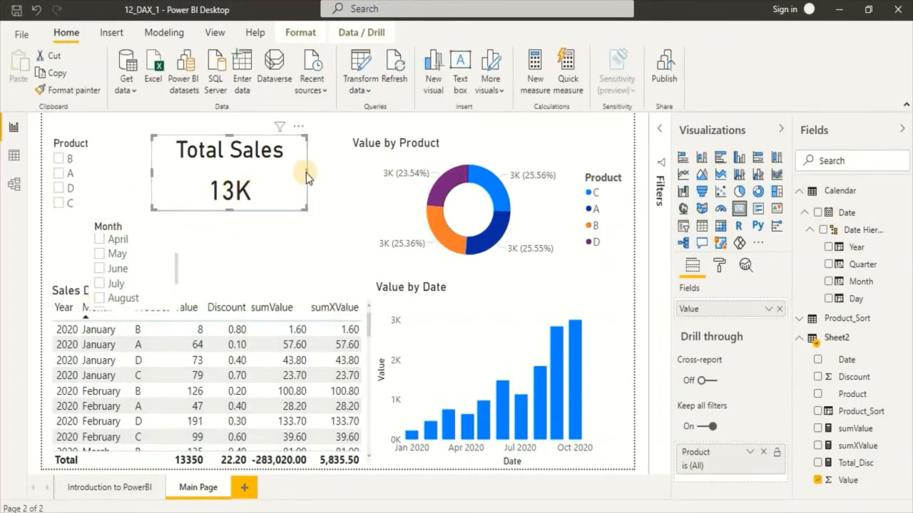
pyautogui.moveTo(306, 173); pyautogui.dragTo(345, 176)
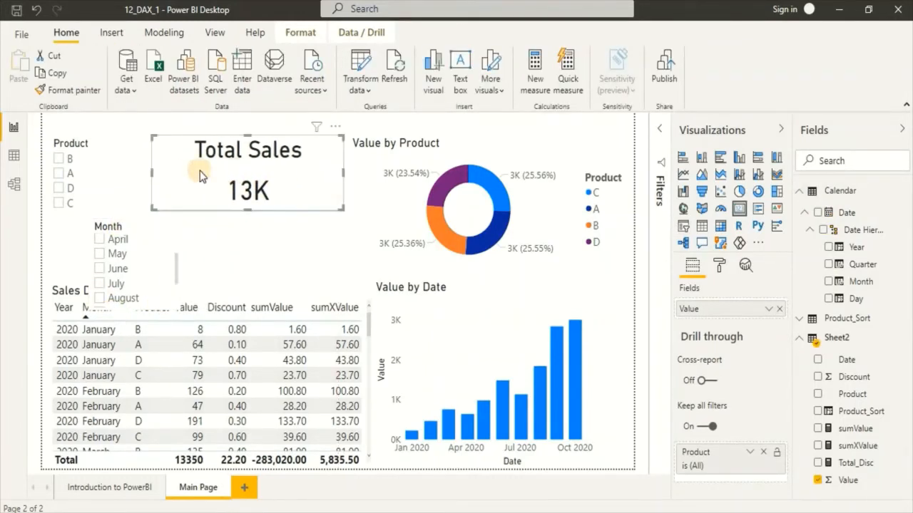
pyautogui.moveTo(152, 173); pyautogui.dragTo(181, 173)
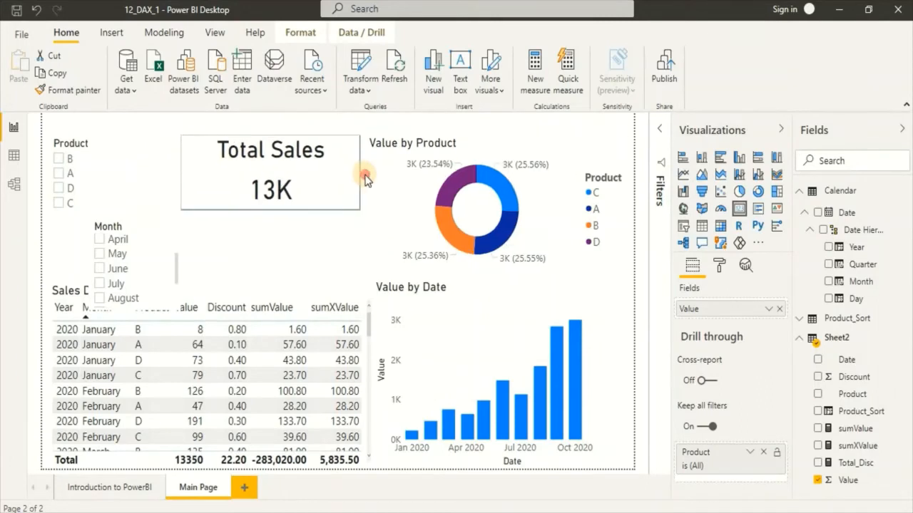
pyautogui.moveTo(366, 176); pyautogui.dragTo(366, 176)
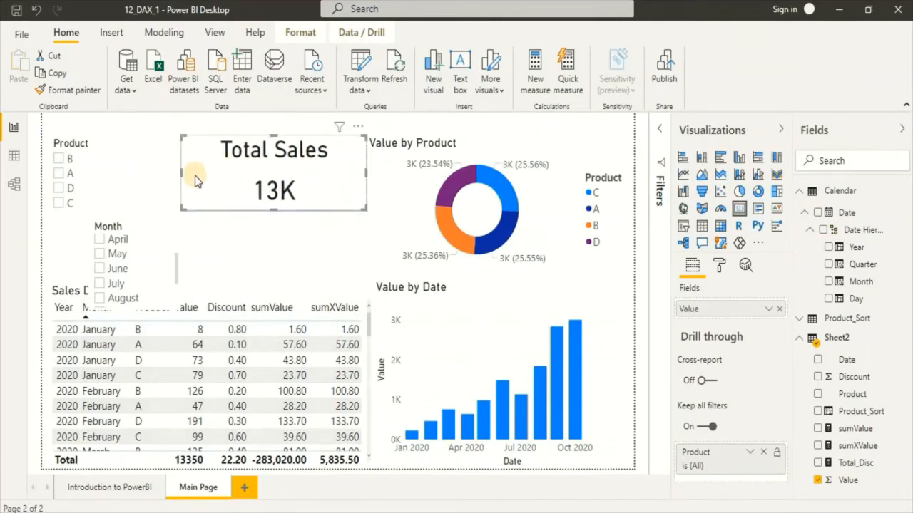
pyautogui.moveTo(184, 172); pyautogui.dragTo(206, 174)
pyautogui.moveTo(162, 277); pyautogui.dragTo(169, 191)
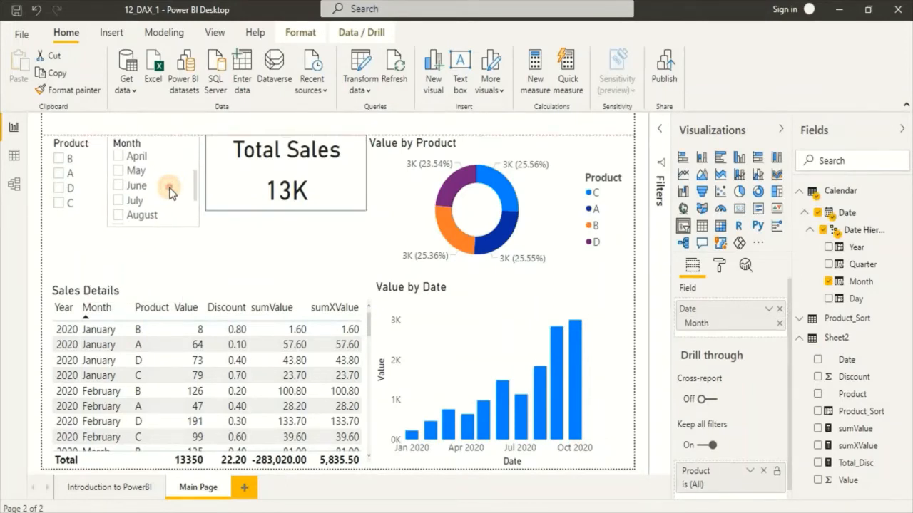
pyautogui.click(146, 239)
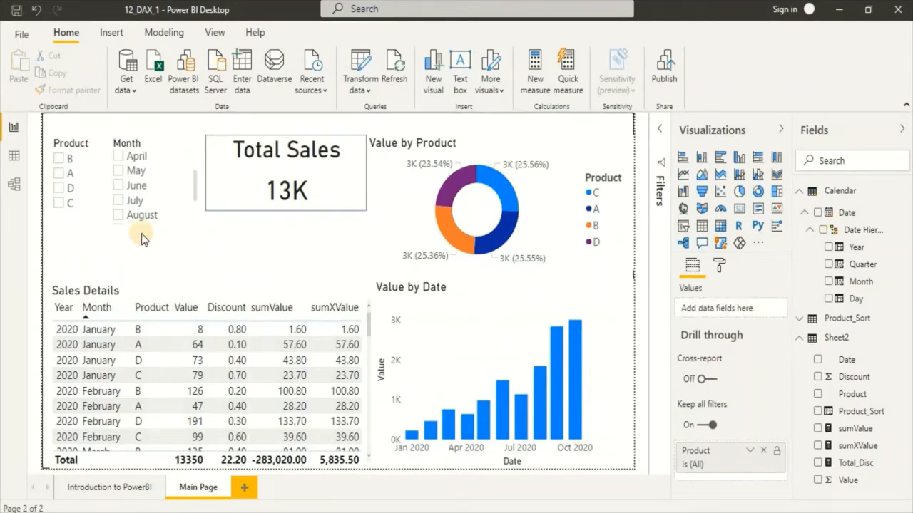
pyautogui.scroll(3, 153, 197)
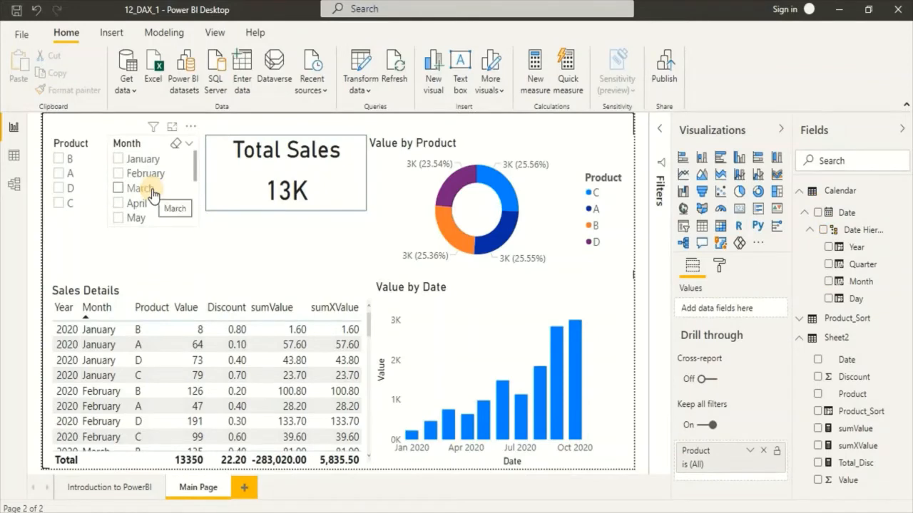
# Step: Remove the sumValue, sumXValue and Discount columns from the Sales Details table
pyautogui.click(292, 297)
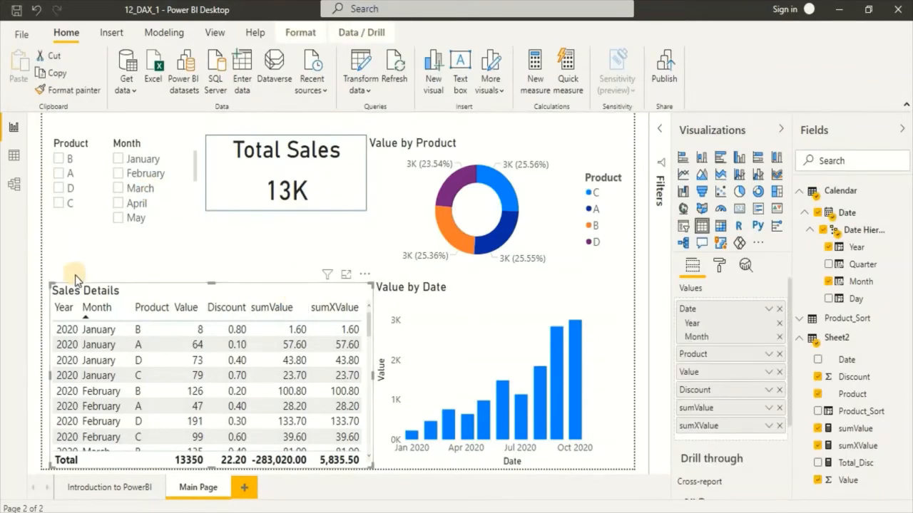
pyautogui.click(186, 307)
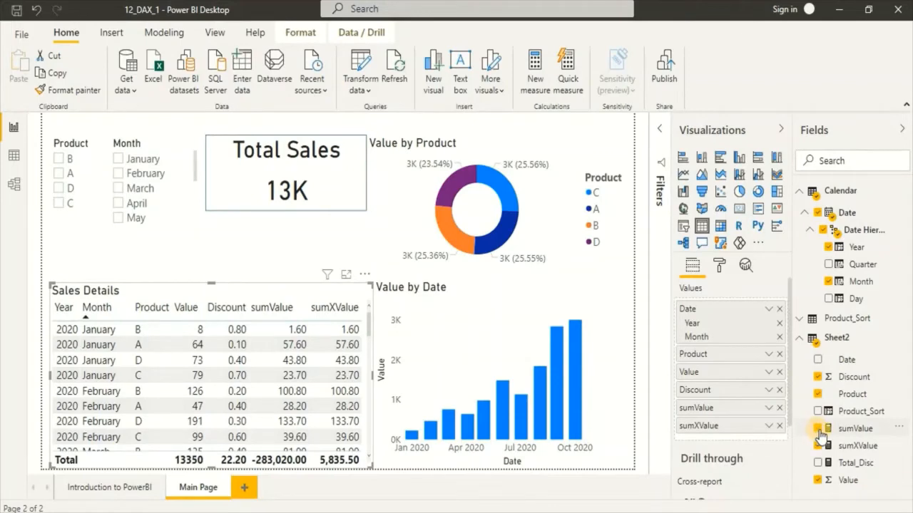
pyautogui.click(818, 430)
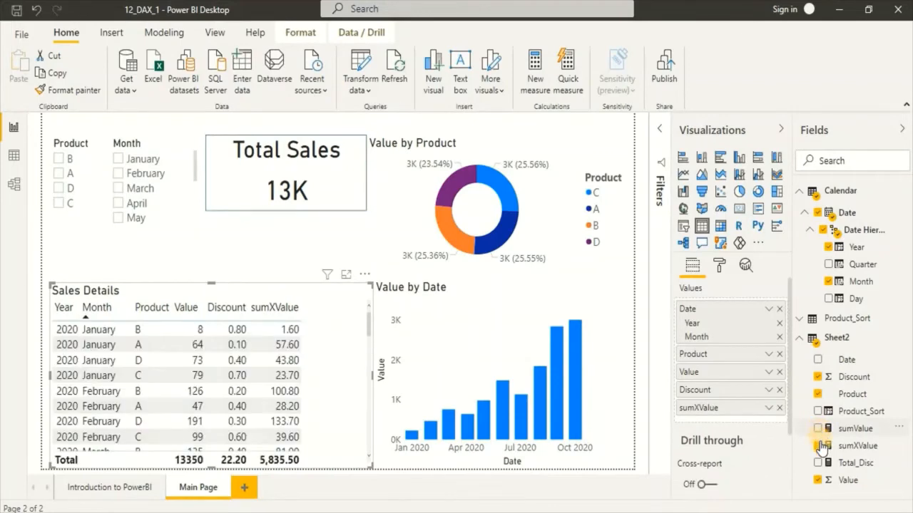
pyautogui.click(818, 447)
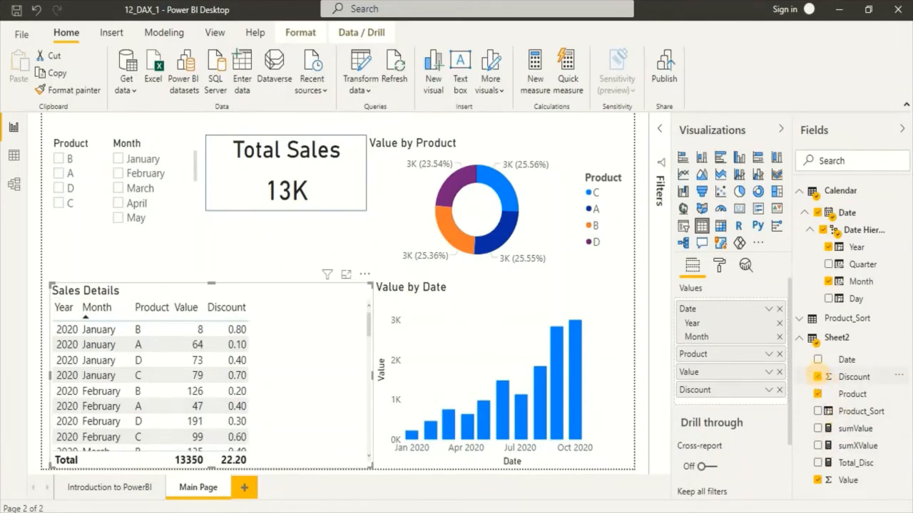
pyautogui.click(817, 377)
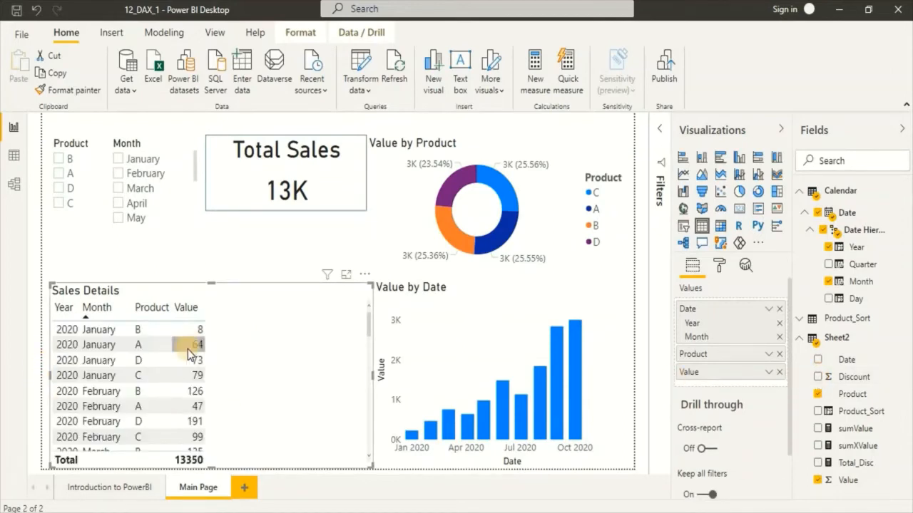
# Step: Start a new measure in Sheet2 named Sales_MTD that uses the TOTALMTD function
pyautogui.rightClick(845, 344)
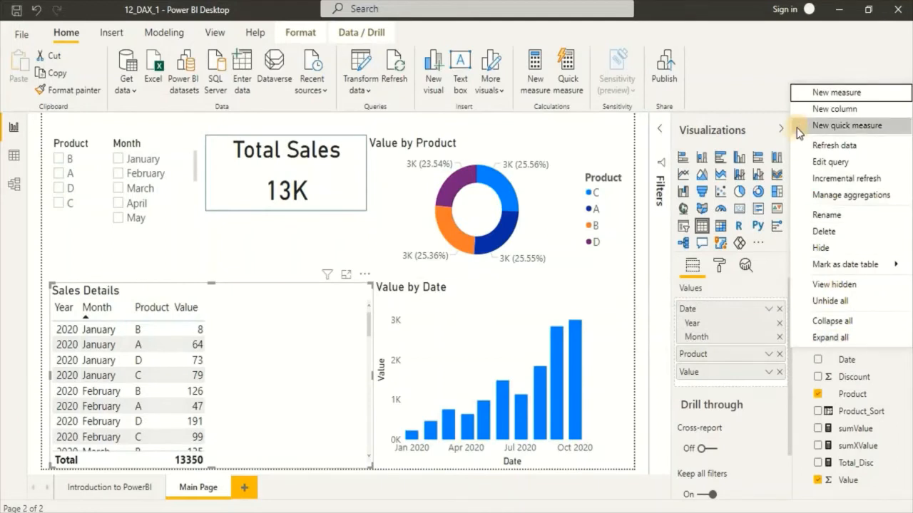
pyautogui.click(809, 92)
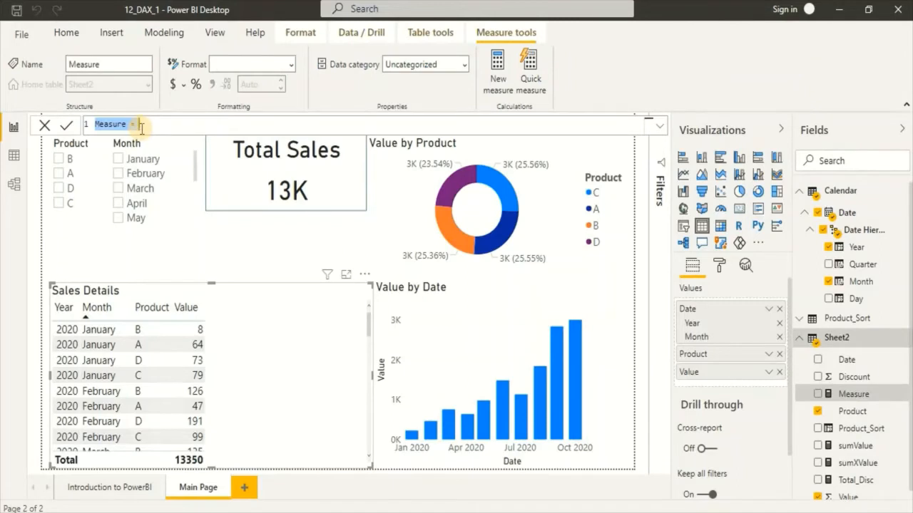
pyautogui.write('Slaes')
pyautogui.press('BackSpace')
pyautogui.press('BackSpace')
pyautogui.press('BackSpace')
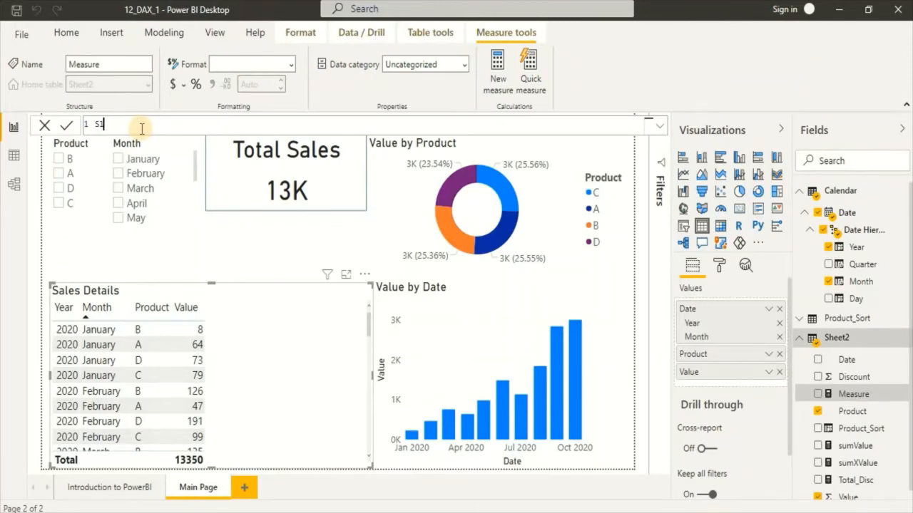
pyautogui.write('ales_MTD=total')
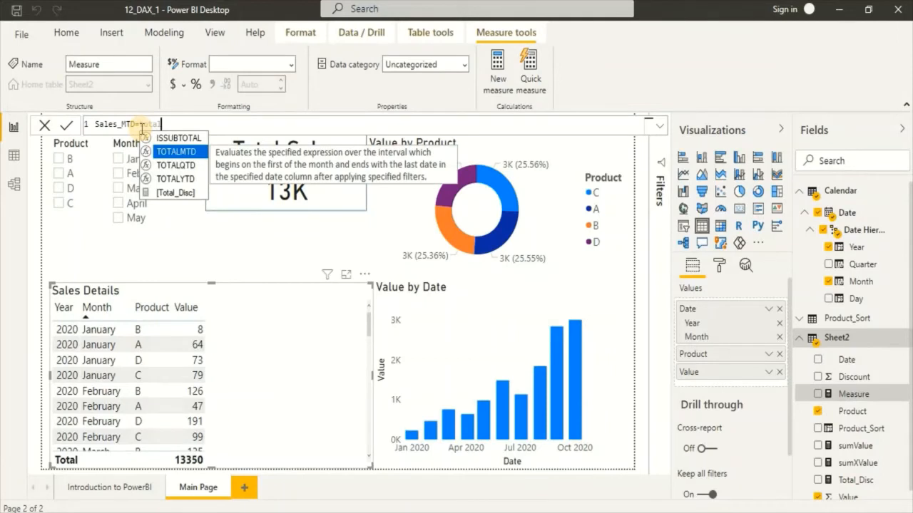
pyautogui.press('Tab')
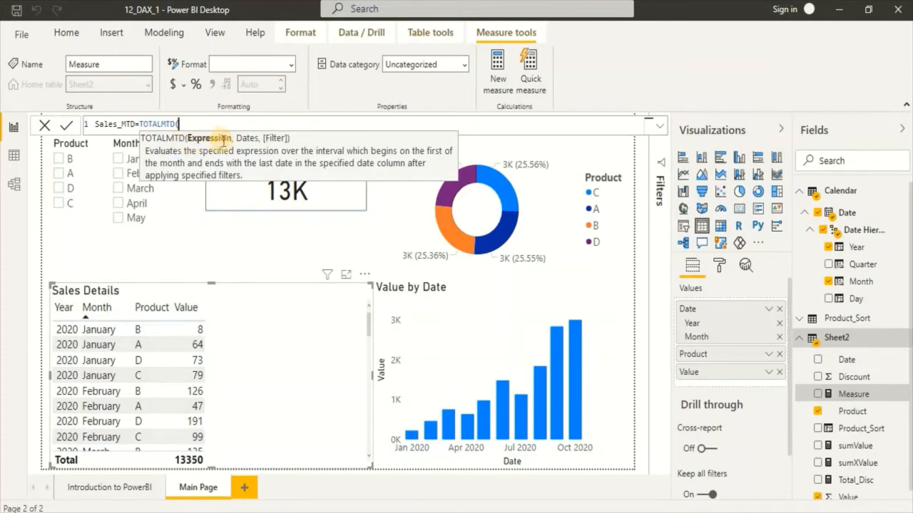
# Step: Enter sum(Sheet2[Value]) as the expression argument of the TOTALMTD function in the Sales_MTD measure
pyautogui.write('sum(')
pyautogui.press('Down')
pyautogui.press('Down')
pyautogui.press('Down')
pyautogui.press('Down')
pyautogui.press('Down')
pyautogui.press('Down')
pyautogui.press('Down')
pyautogui.press('Down')
pyautogui.press('Down')
pyautogui.press('Down')
pyautogui.press('Down')
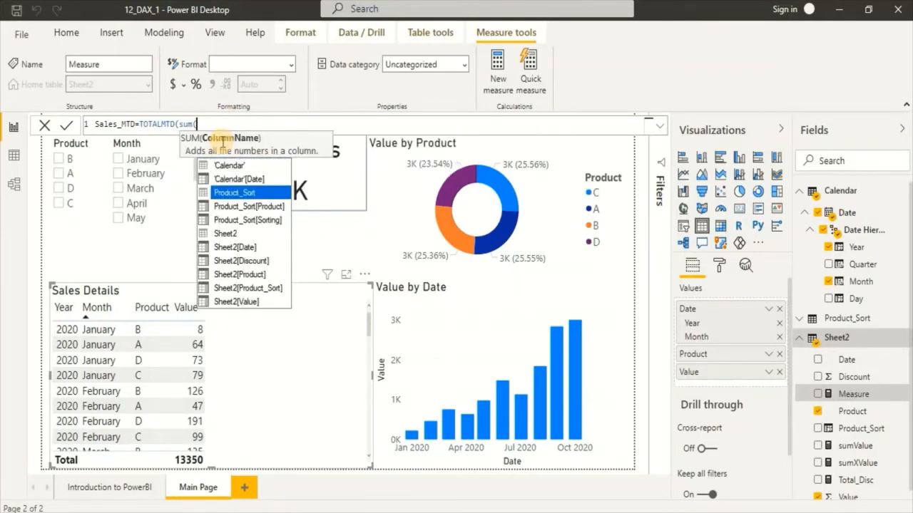
pyautogui.press('Tab')
pyautogui.write(')')
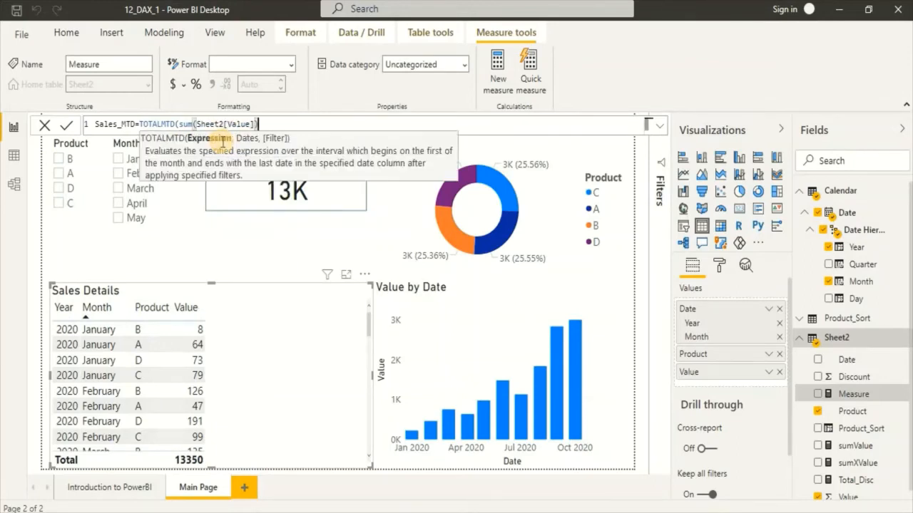
# Step: Add 'Calendar'[Date] as the dates argument of TOTALMTD and commit the Sales_MTD measure
pyautogui.write(',')
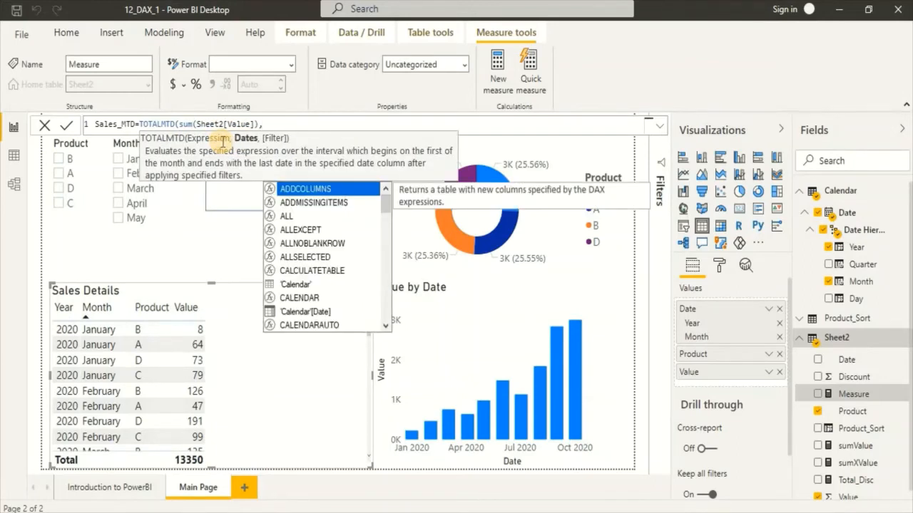
pyautogui.click(292, 311)
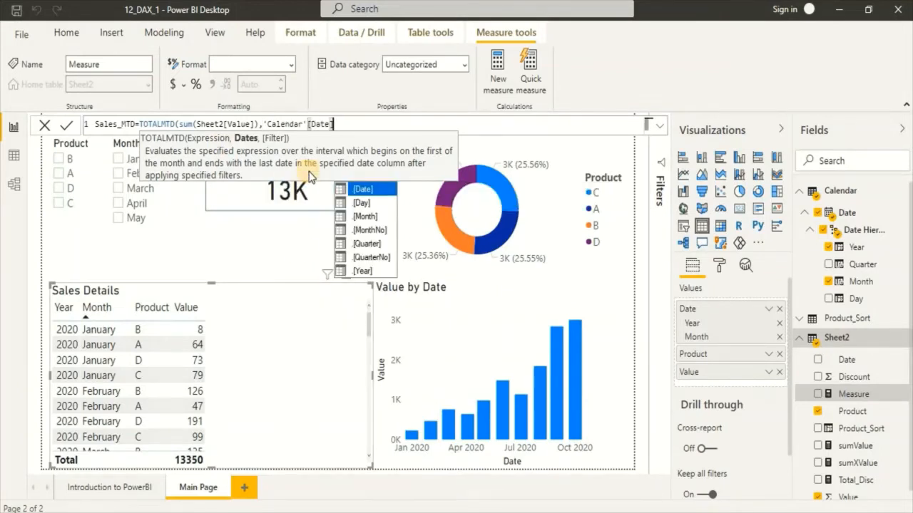
pyautogui.write(')')
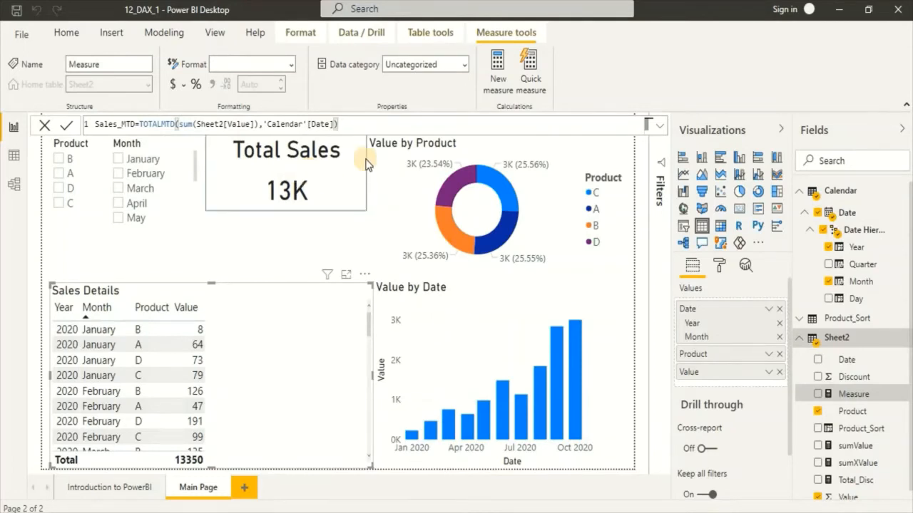
pyautogui.press('Return')
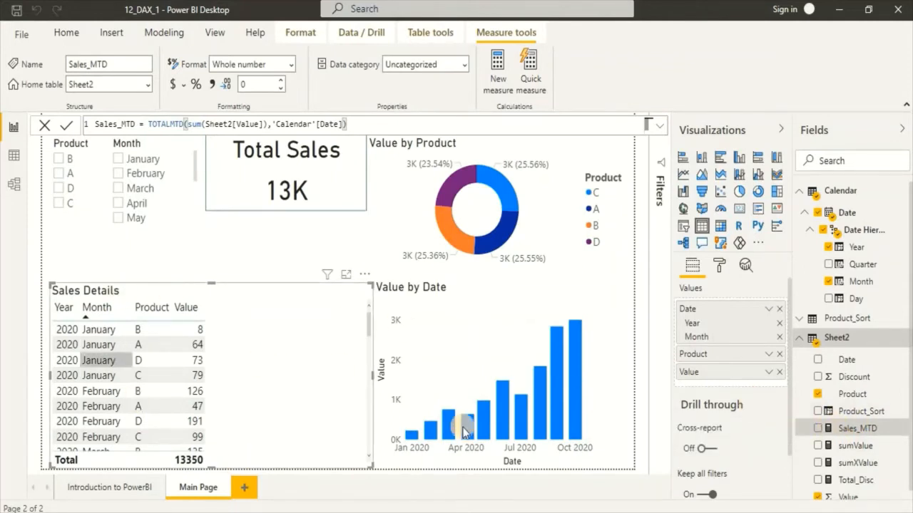
# Step: Add Sales_MTD to the Sales Details table and filter the page to October with the Month slicer
pyautogui.click(817, 428)
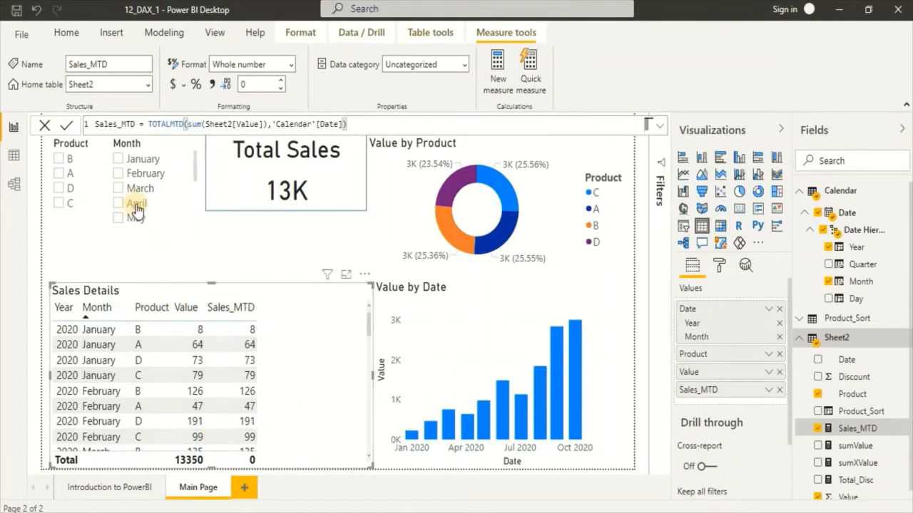
pyautogui.scroll(-1, 137, 207)
pyautogui.scroll(-2, 138, 207)
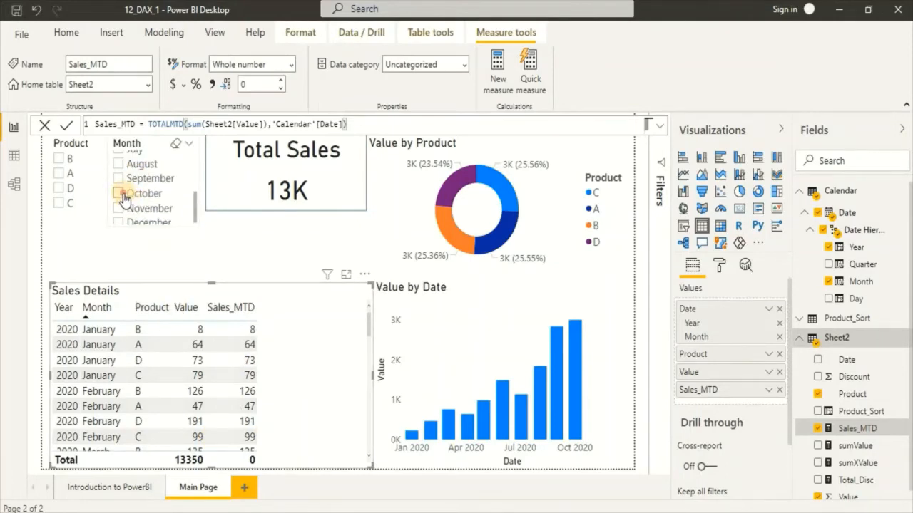
pyautogui.click(121, 193)
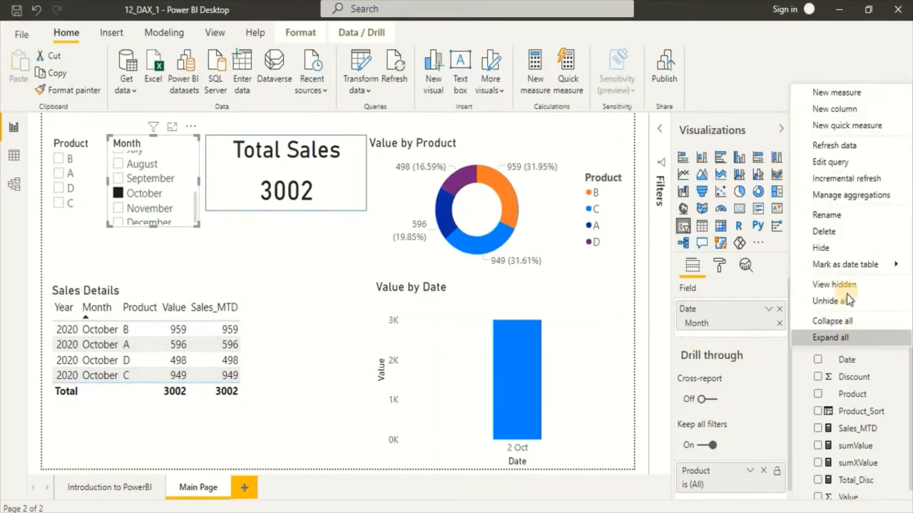
# Step: Start a new measure in Sheet2 named Sales_YTD that uses the TOTALYTD function
pyautogui.rightClick(840, 338)
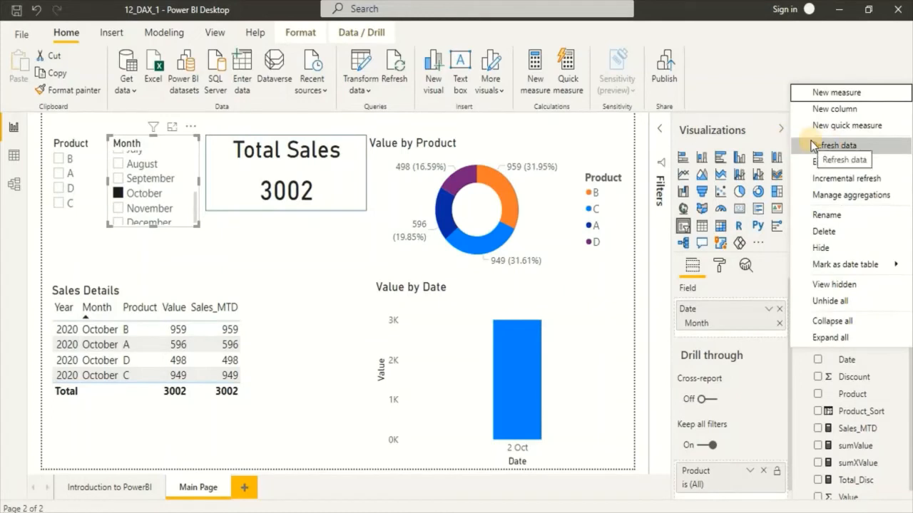
pyautogui.click(820, 93)
pyautogui.write('Sales_')
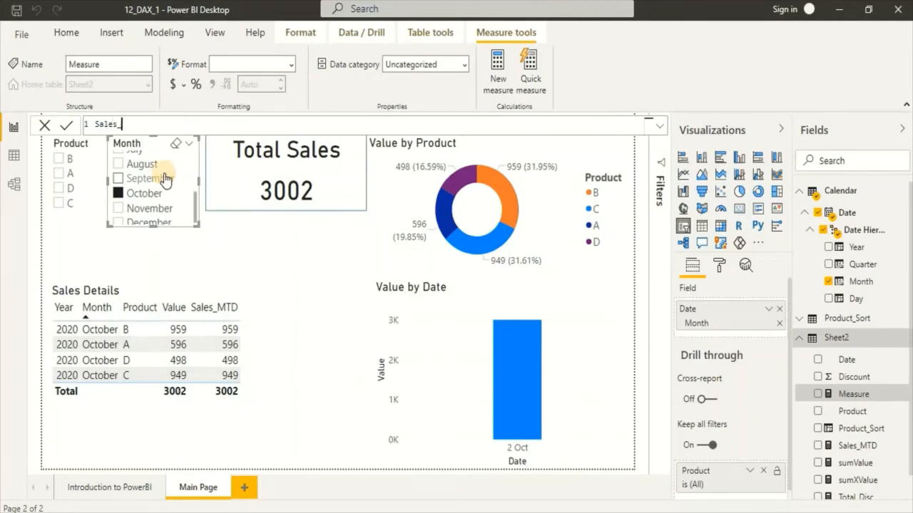
pyautogui.write('YTD =tota')
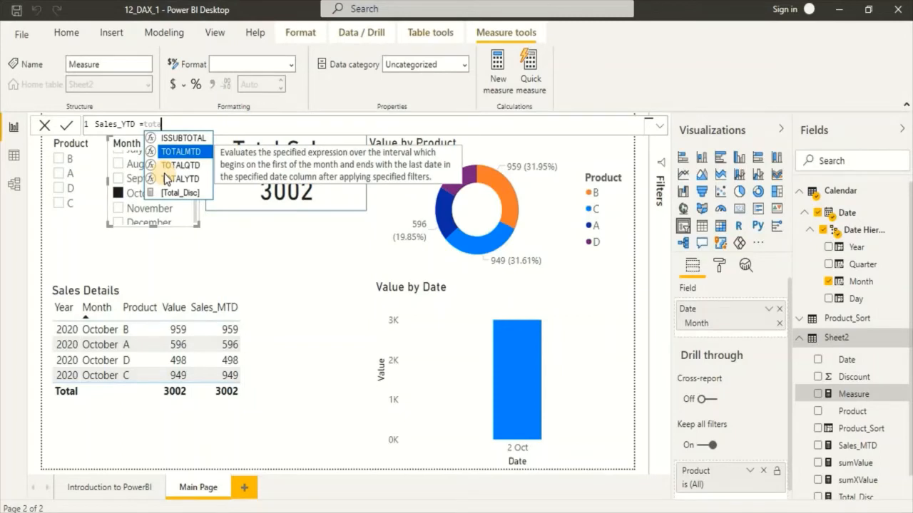
pyautogui.press('Down')
pyautogui.press('Down')
pyautogui.press('Tab')
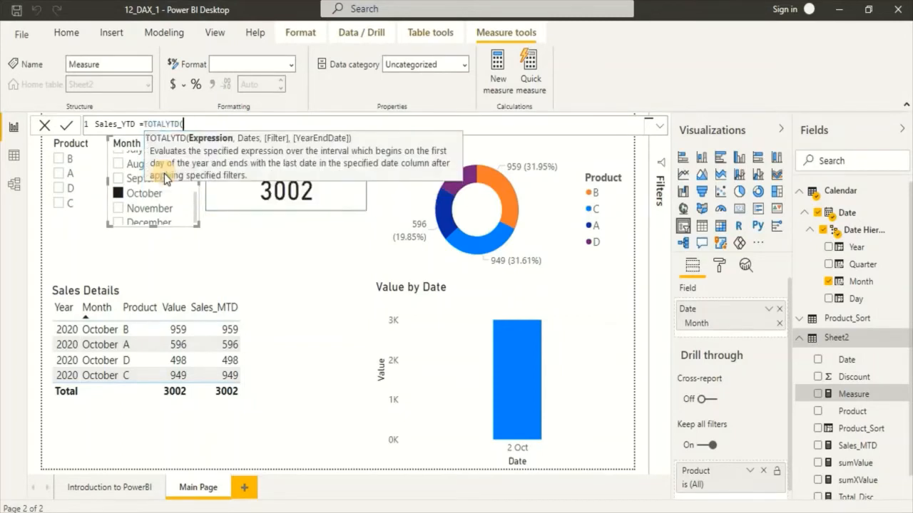
# Step: Complete the Sales_YTD formula with sum(Sheet2[Value]) and 'Calendar'[Date], and commit the measure
pyautogui.write('sum(')
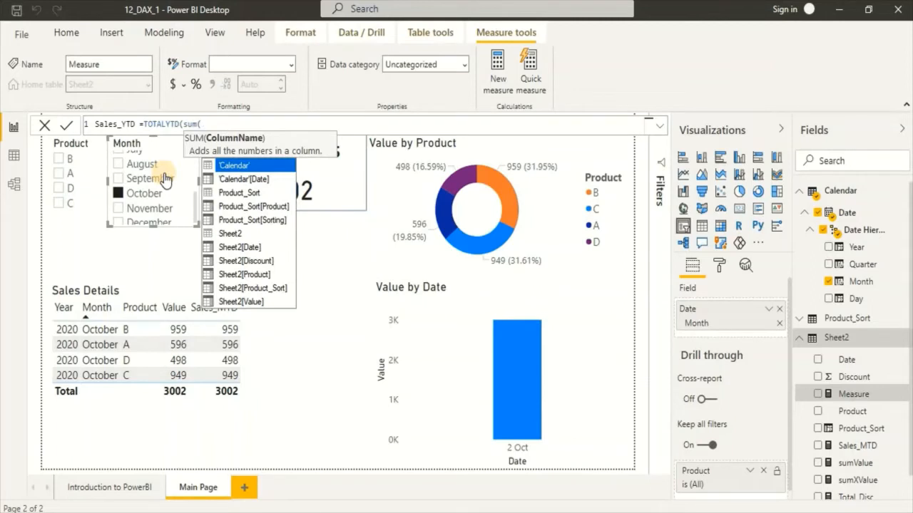
pyautogui.press('Up')
pyautogui.press('Tab')
pyautogui.write(')')
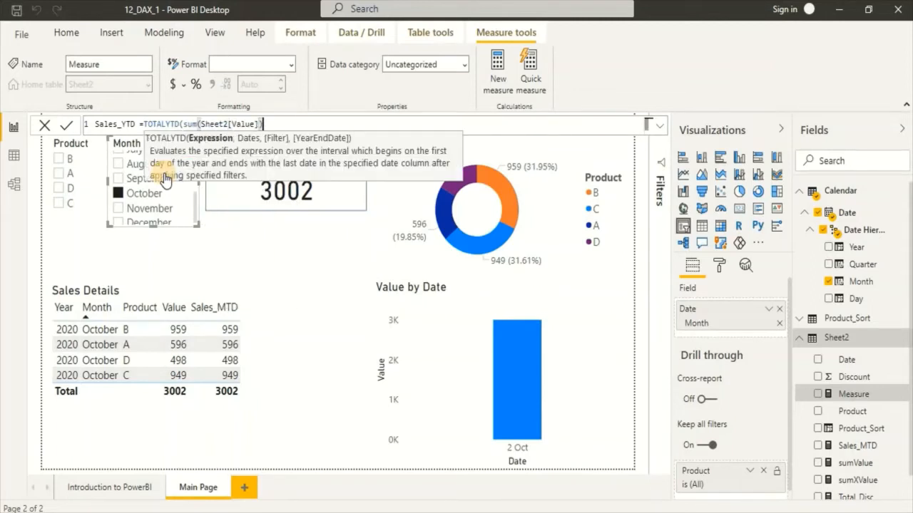
pyautogui.write(',')
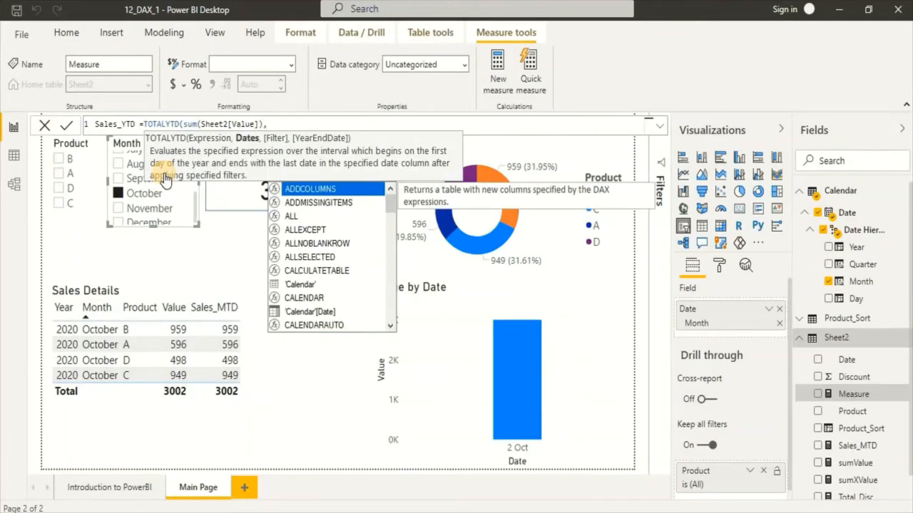
pyautogui.press('Tab')
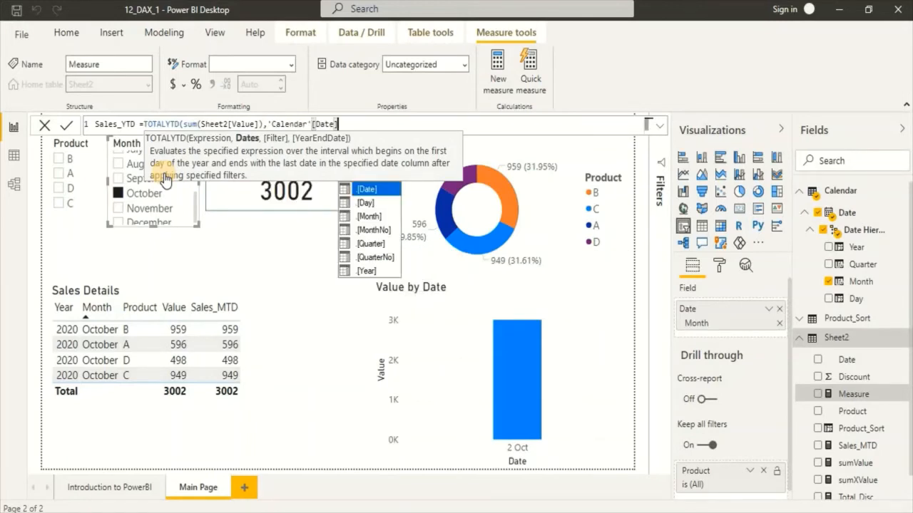
pyautogui.write(')')
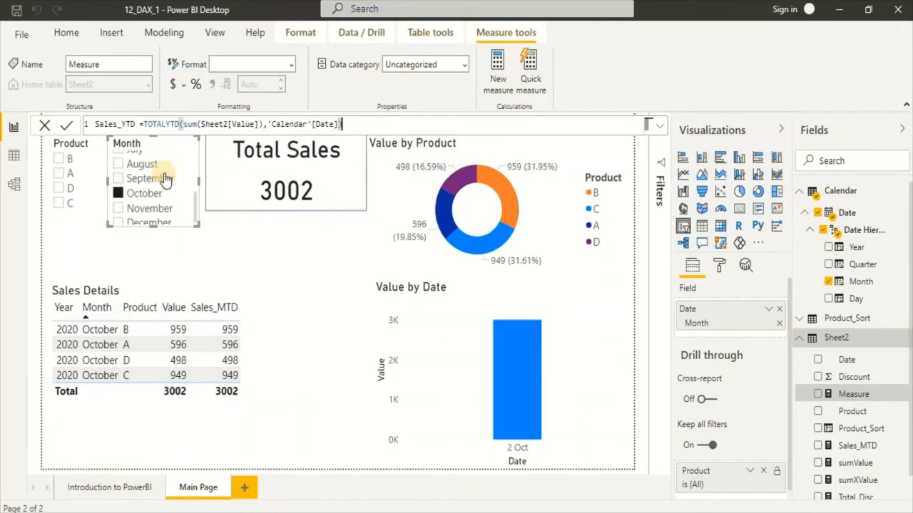
pyautogui.press('Return')
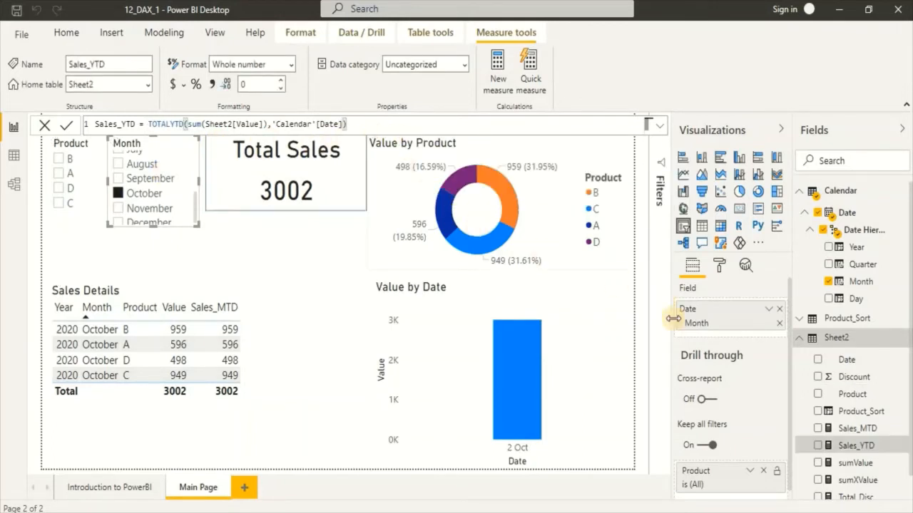
# Step: Add Sales_YTD to the Sales Details table and switch the Month slicer from October to September
pyautogui.click(292, 357)
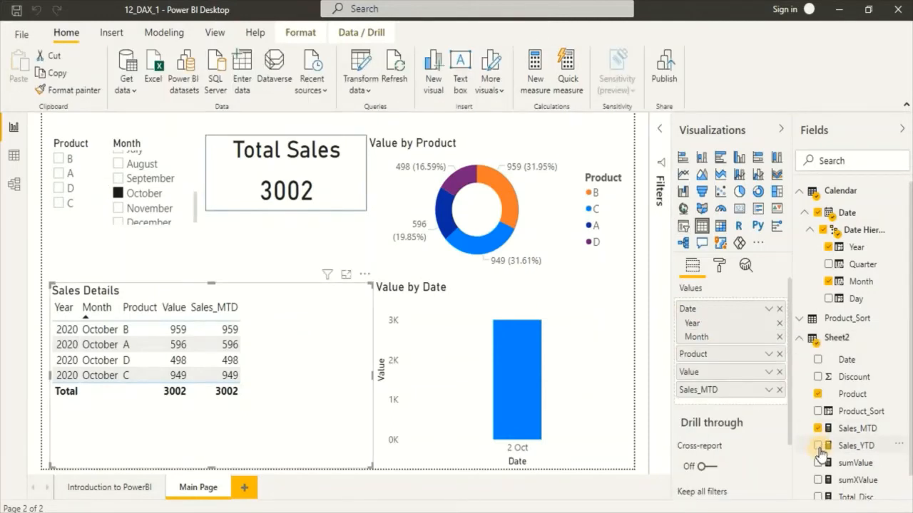
pyautogui.click(818, 445)
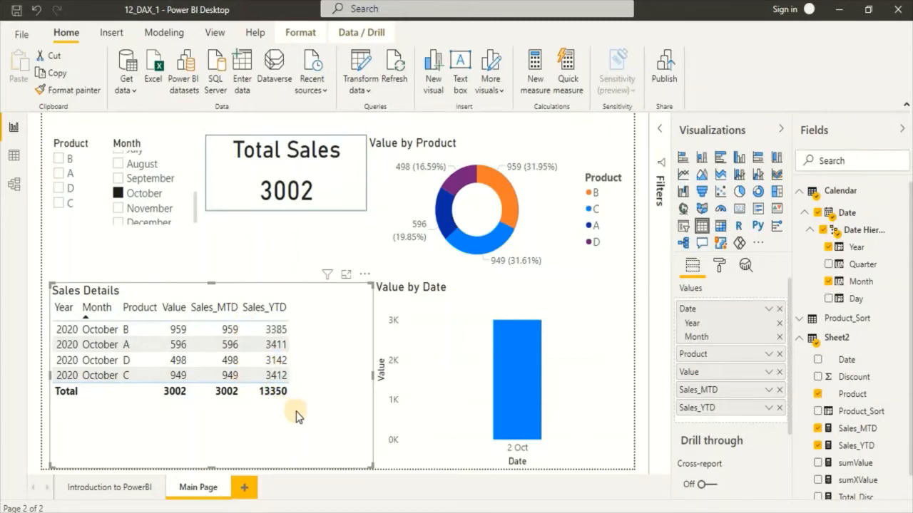
pyautogui.click(118, 193)
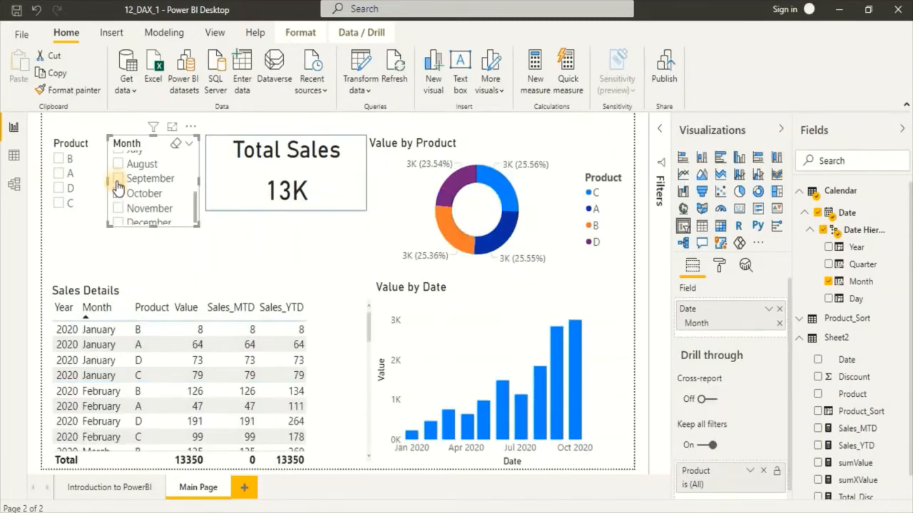
pyautogui.click(118, 179)
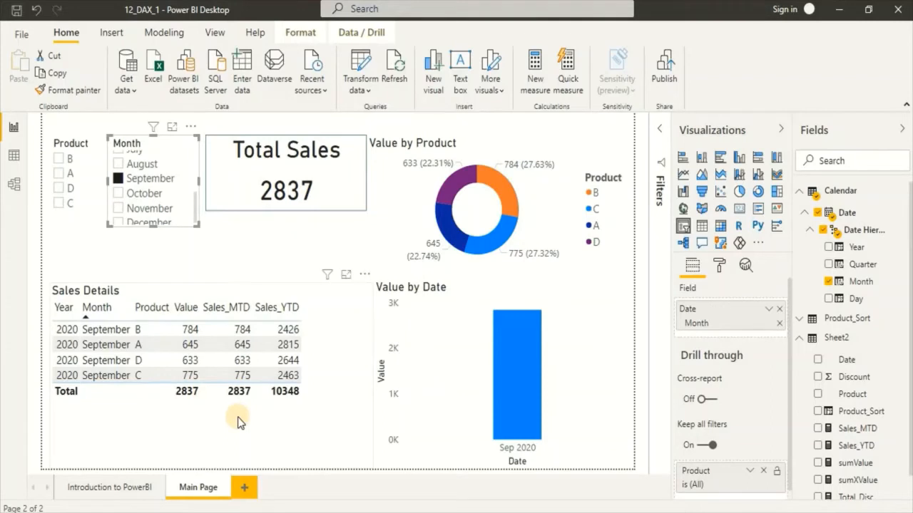
# Step: Review the formula of the Sales_MTD measure
pyautogui.click(233, 234)
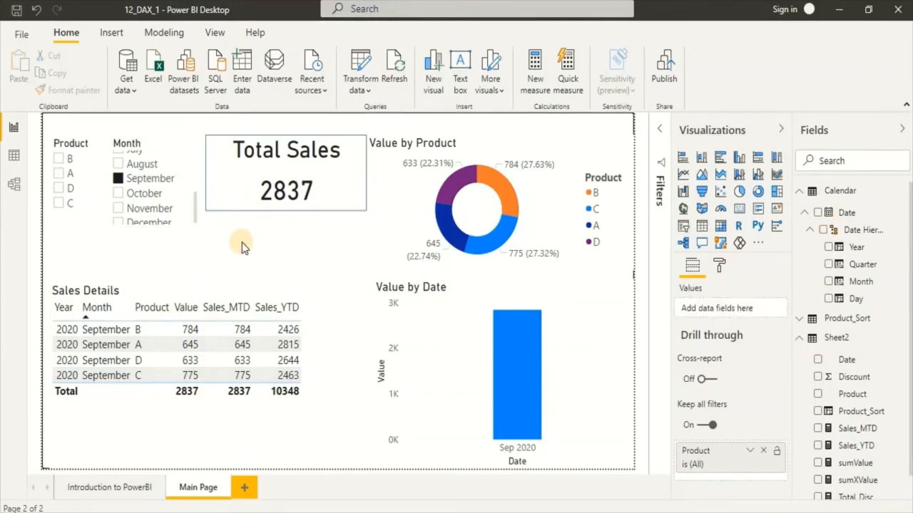
pyautogui.click(856, 427)
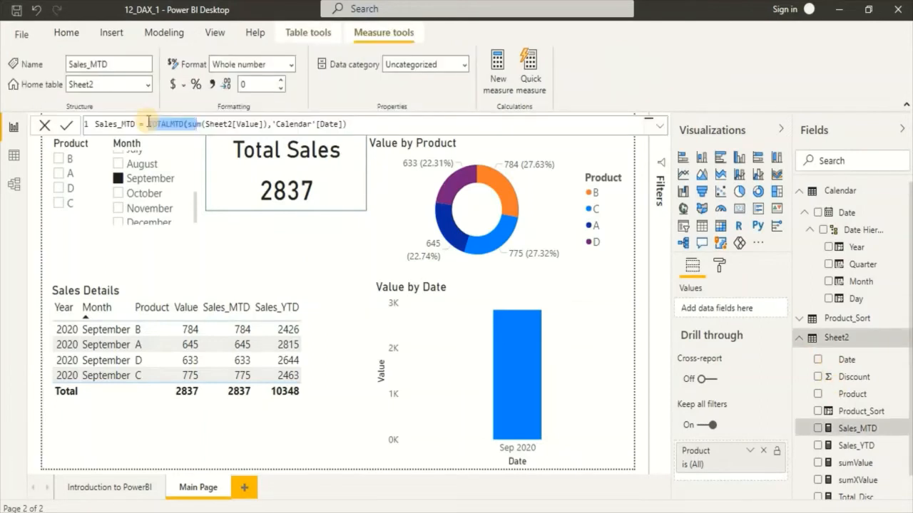
pyautogui.click(354, 126)
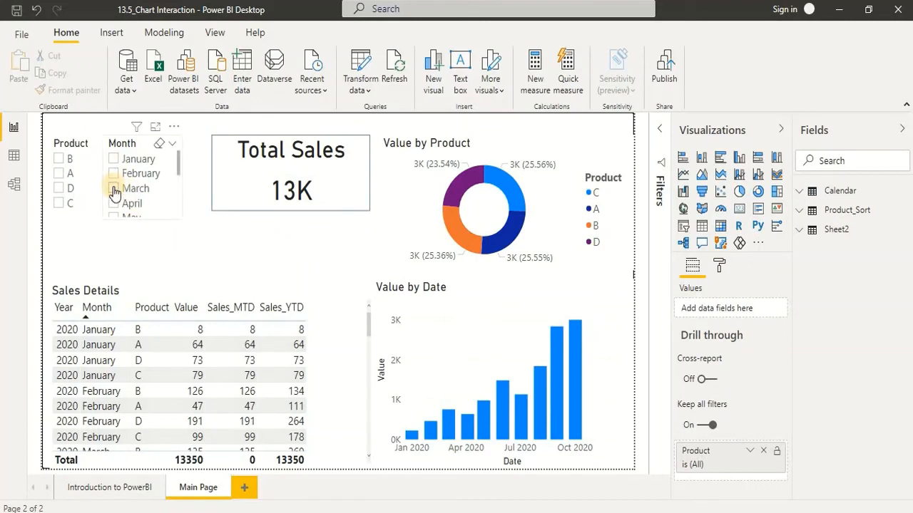
pyautogui.scroll(-3, 110, 189)
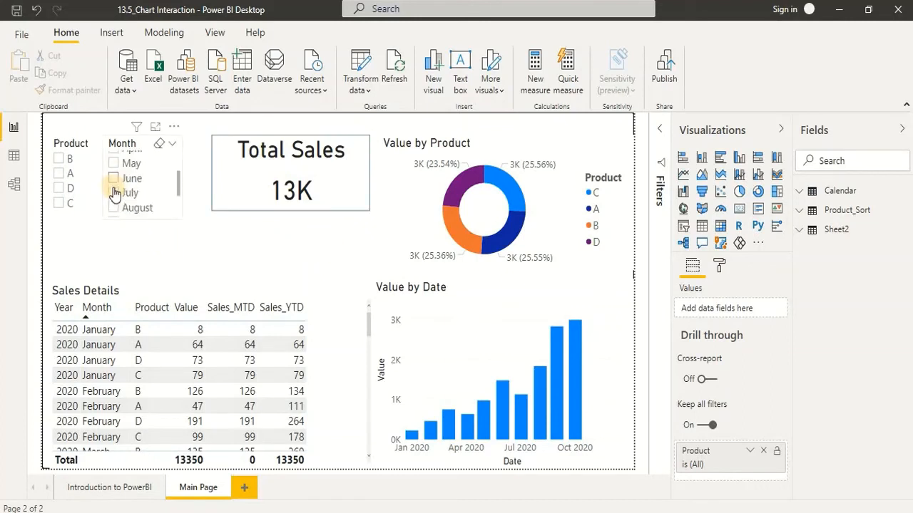
pyautogui.click(59, 160)
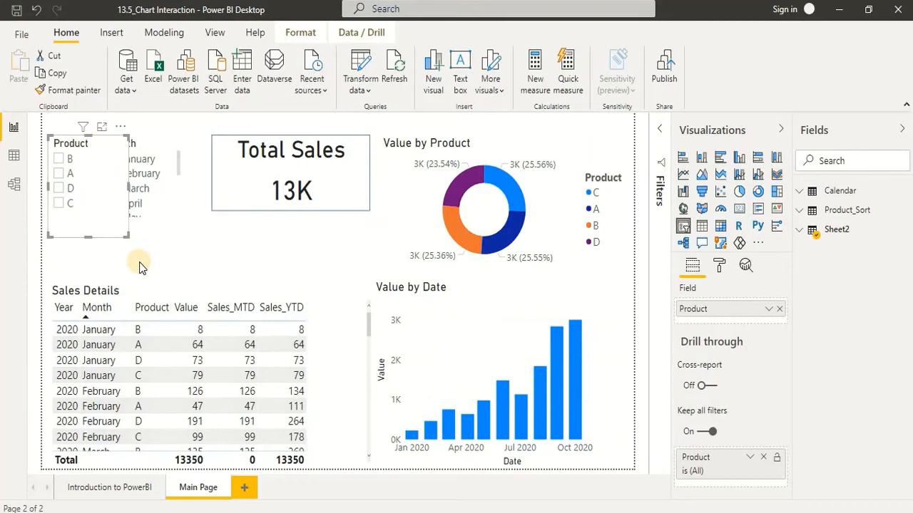
pyautogui.click(153, 176)
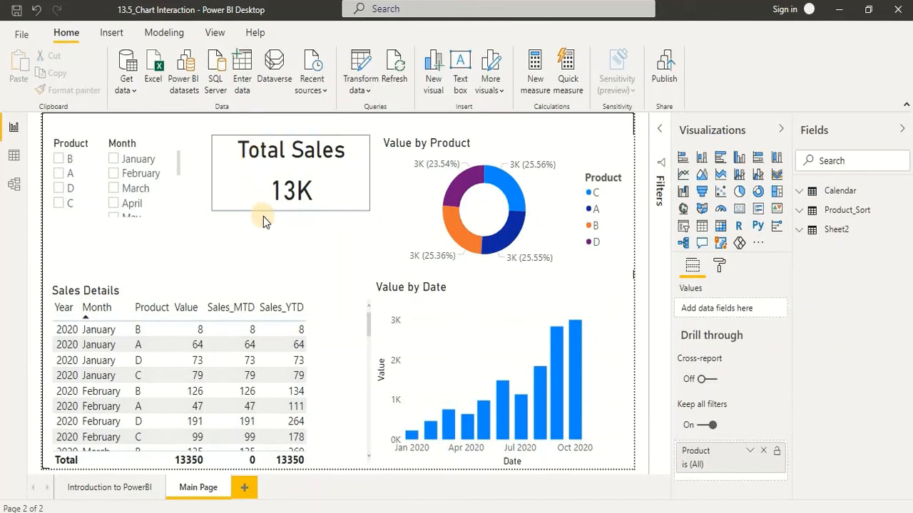
# Step: Filter the page to product C and edit the Product slicer's interactions so it does not filter the Total Sales card
pyautogui.click(60, 204)
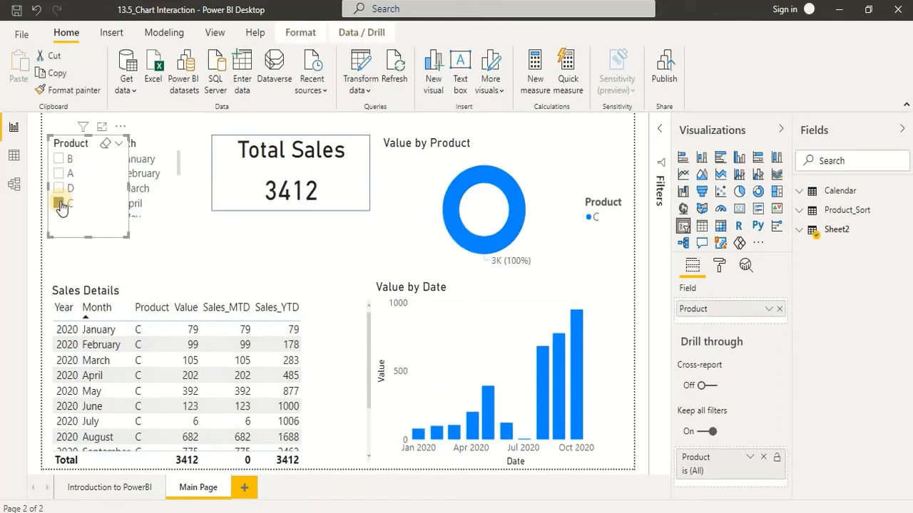
pyautogui.click(307, 35)
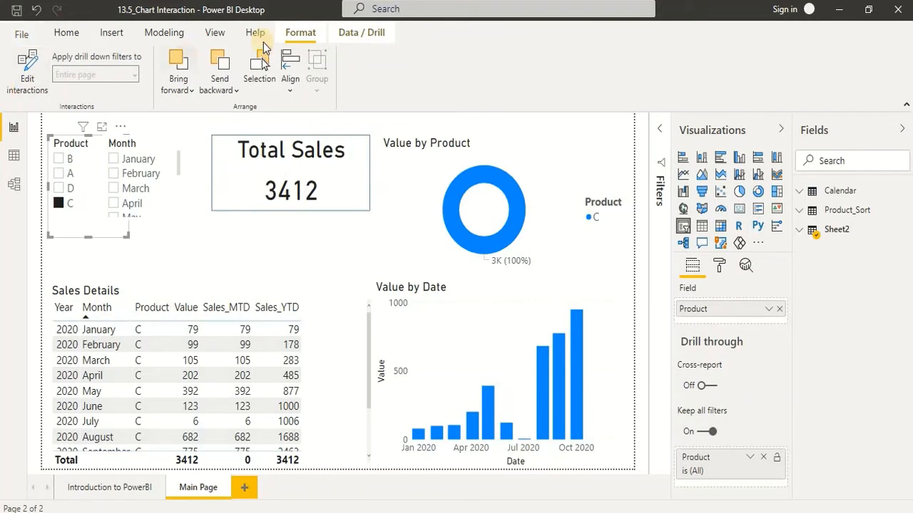
pyautogui.click(22, 80)
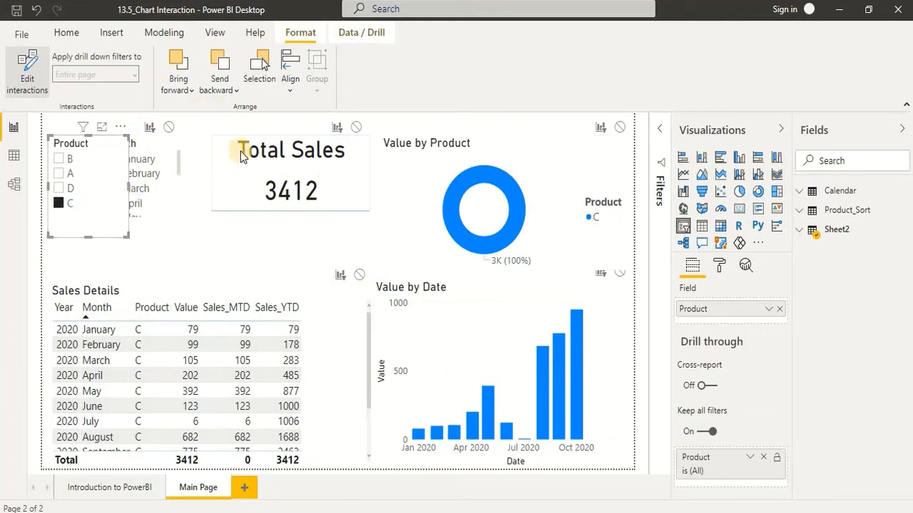
pyautogui.click(356, 128)
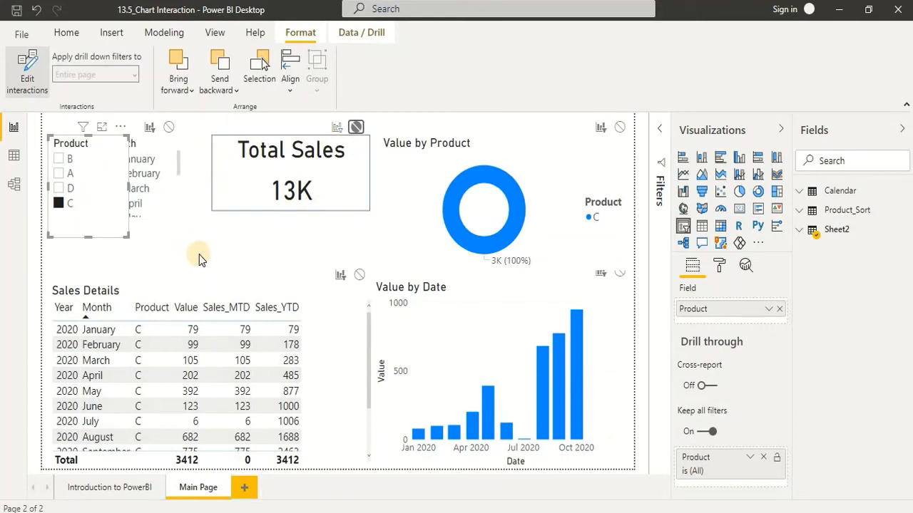
pyautogui.click(203, 235)
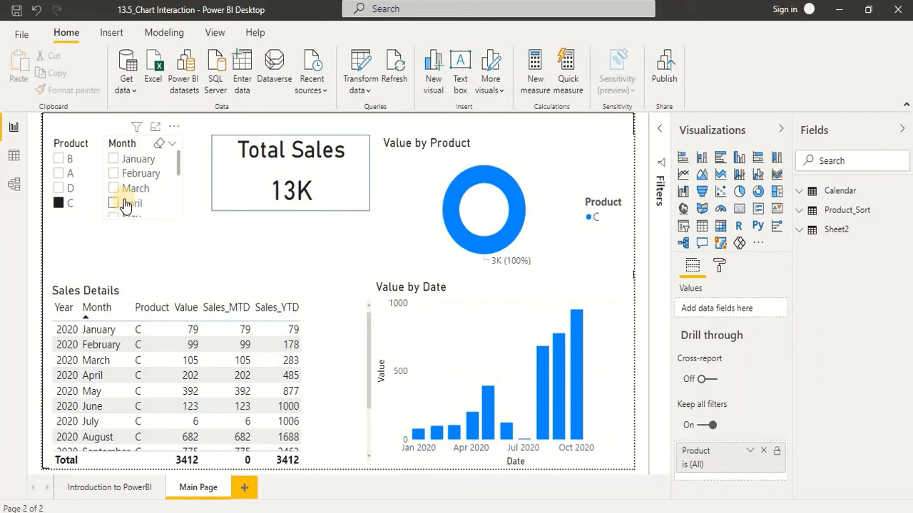
# Step: Filter the page to October and edit the Month slicer's interactions so it does not filter the Total Sales card
pyautogui.scroll(-4, 124, 205)
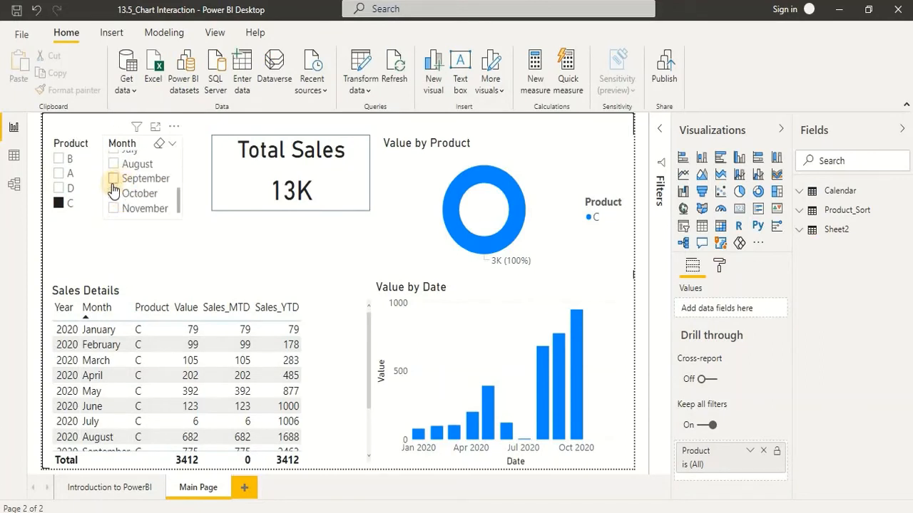
pyautogui.click(114, 193)
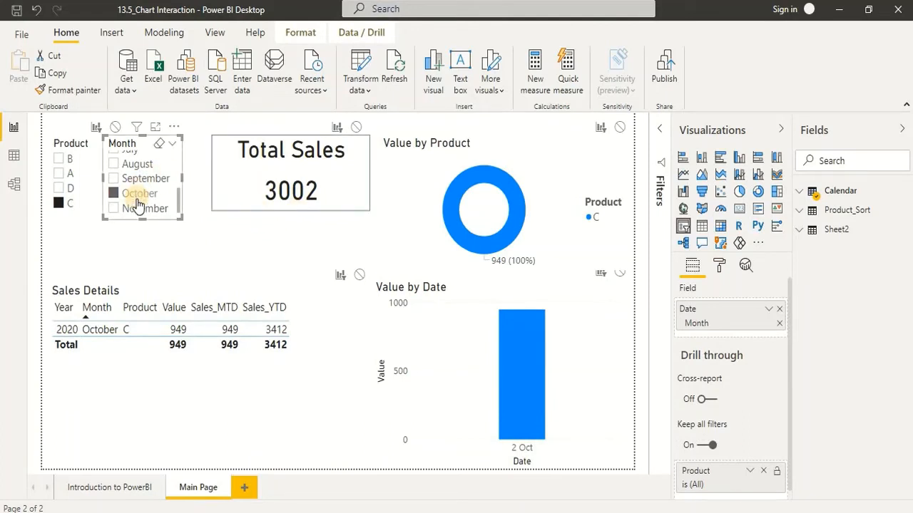
pyautogui.click(356, 128)
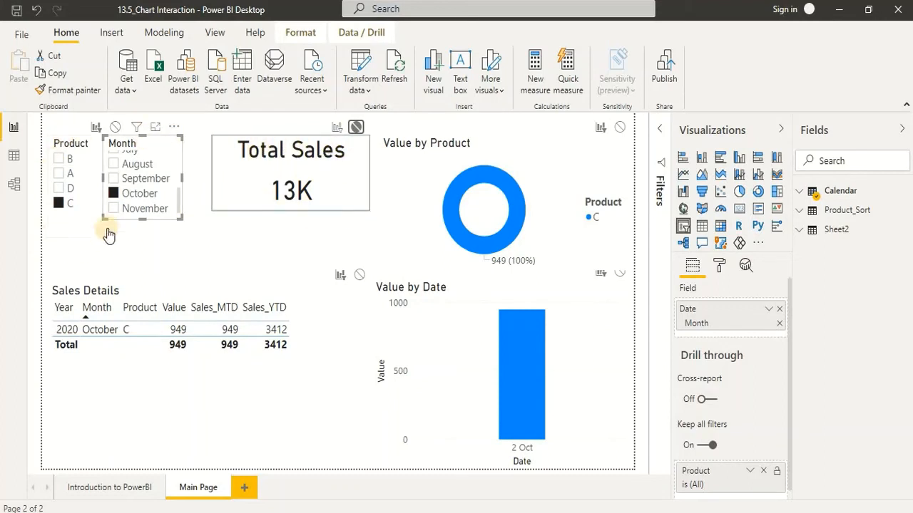
pyautogui.click(211, 249)
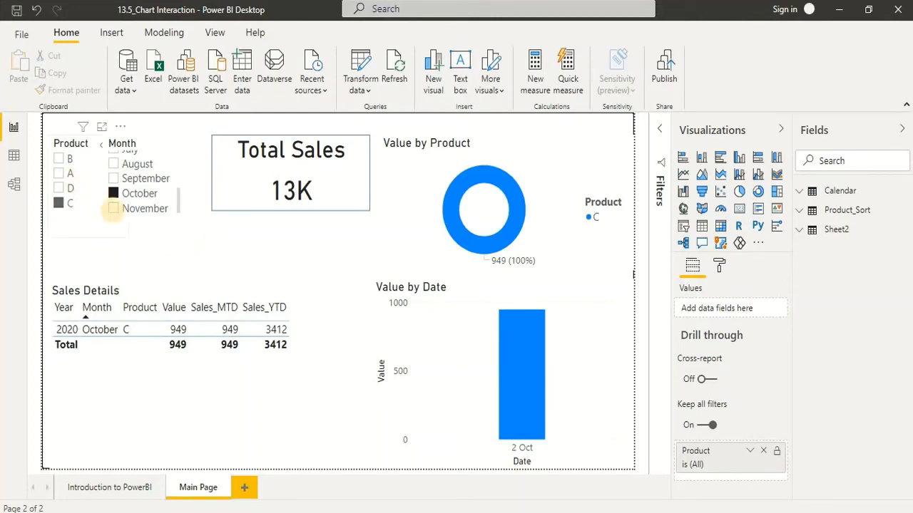
pyautogui.click(114, 215)
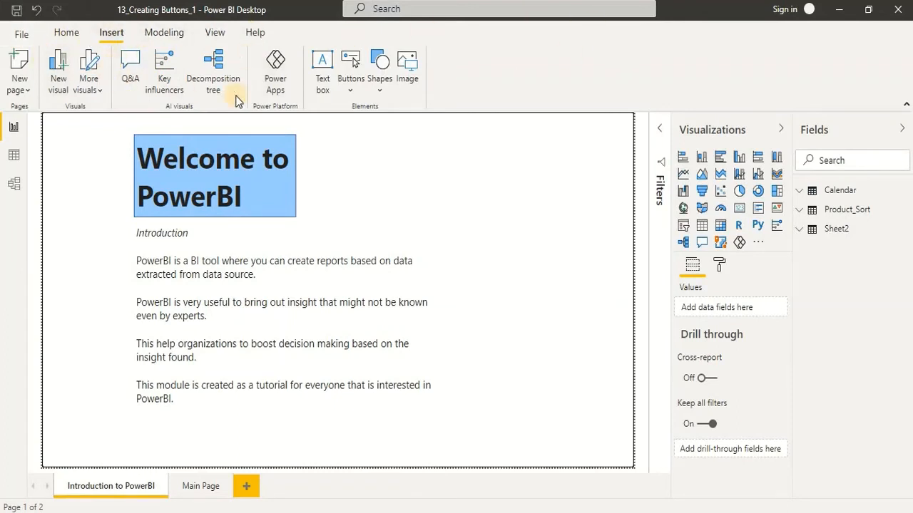
# Step: Insert a right arrow button on the Introduction to PowerBI page and place it beside the introduction text
pyautogui.click(345, 82)
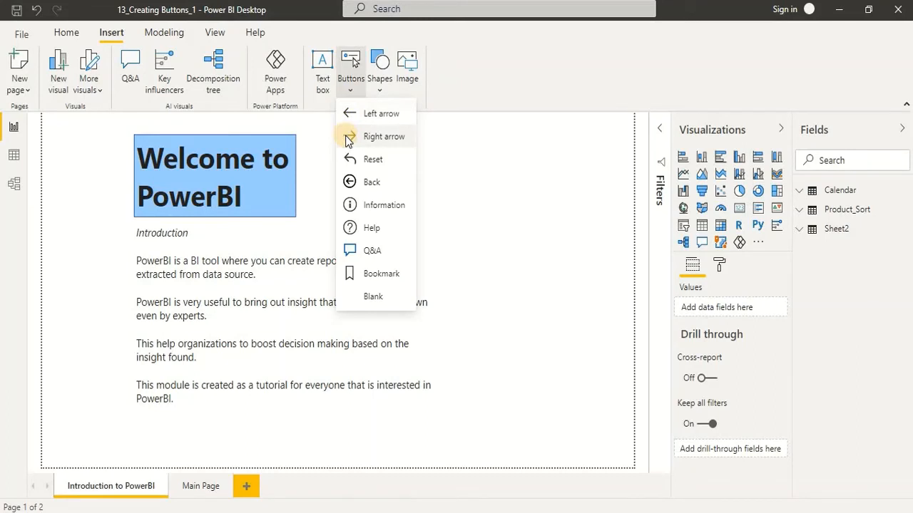
pyautogui.click(349, 158)
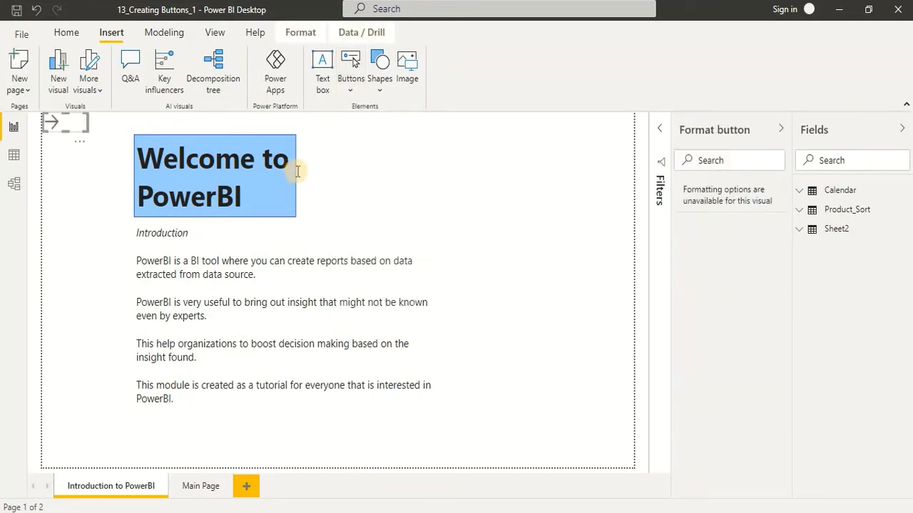
pyautogui.moveTo(61, 125); pyautogui.dragTo(613, 291)
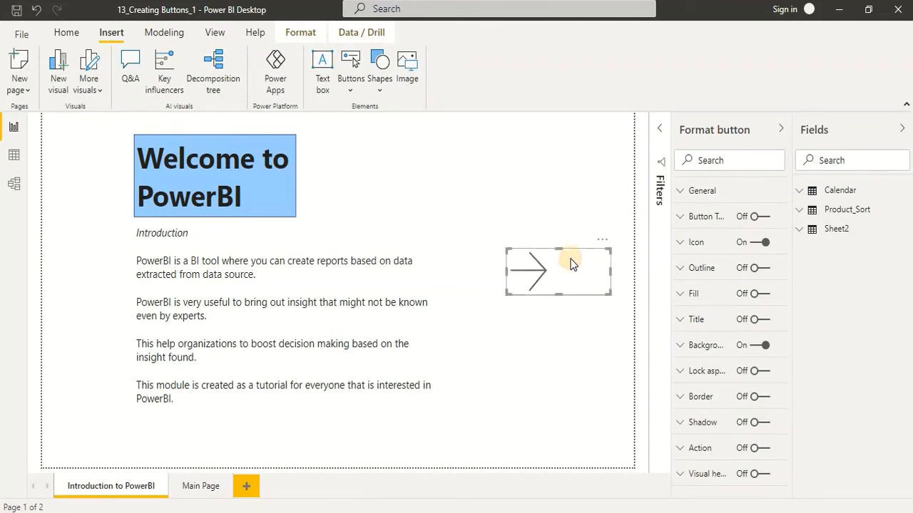
# Step: Turn on the arrow button's text and set it to "Main Page"
pyautogui.click(738, 216)
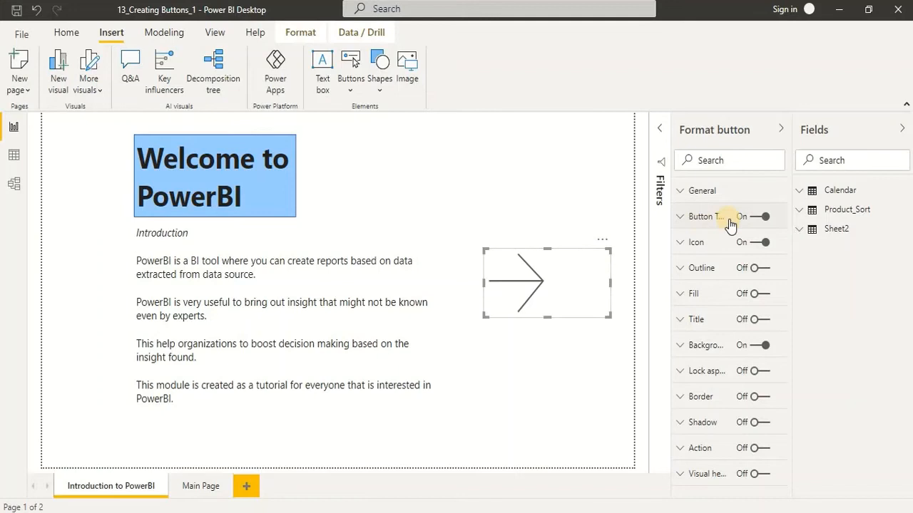
pyautogui.click(681, 223)
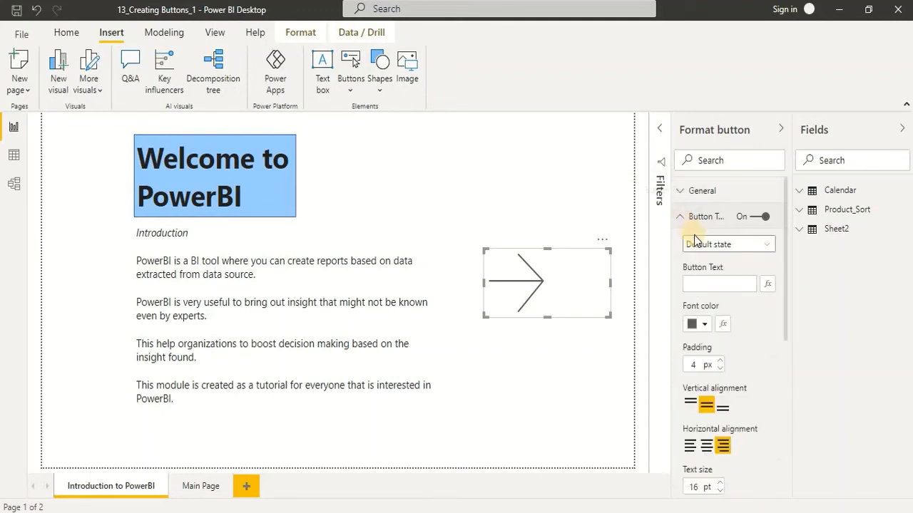
pyautogui.click(714, 286)
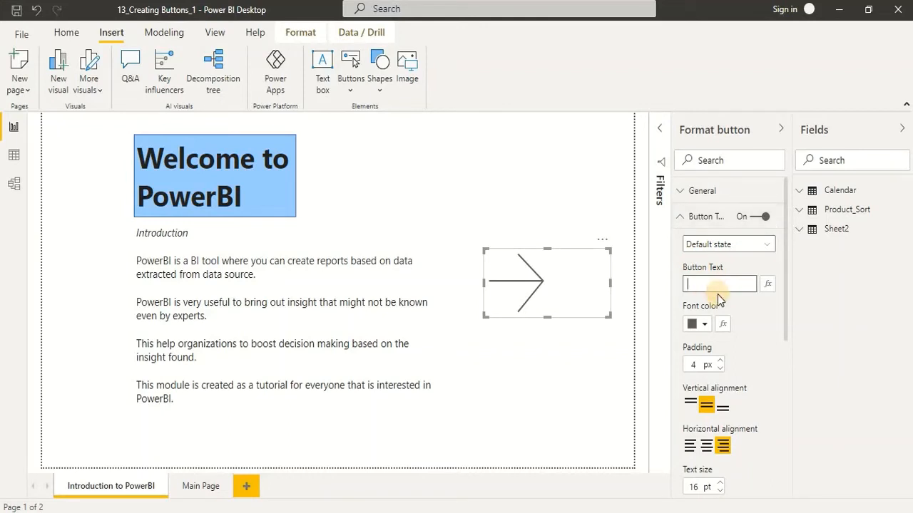
pyautogui.write('Main Page')
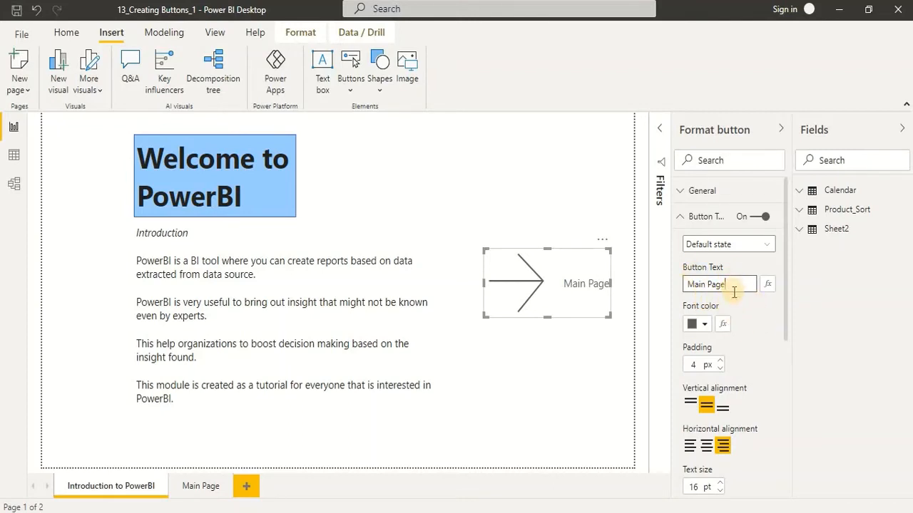
# Step: Align the button text to the left and the arrow icon to the right within the button
pyautogui.click(688, 450)
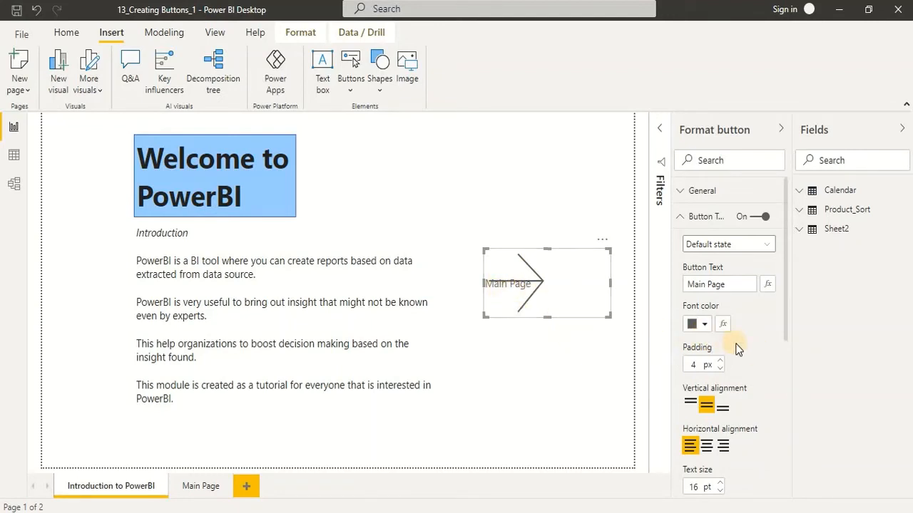
pyautogui.scroll(-1, 738, 349)
pyautogui.scroll(-3, 738, 348)
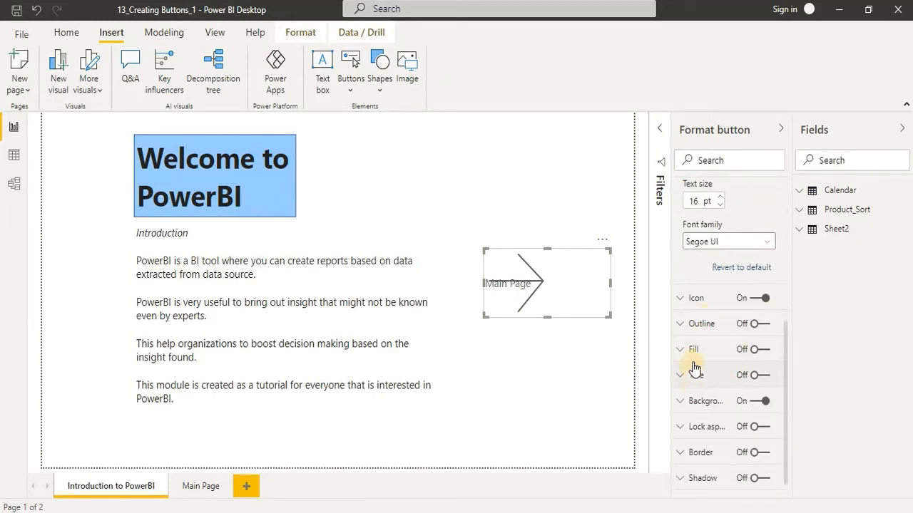
pyautogui.click(691, 298)
pyautogui.scroll(-2, 696, 372)
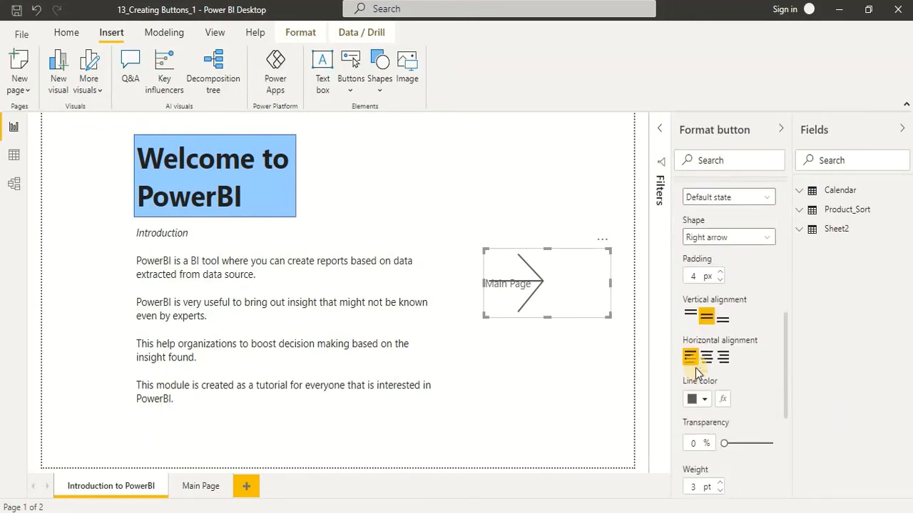
pyautogui.click(722, 344)
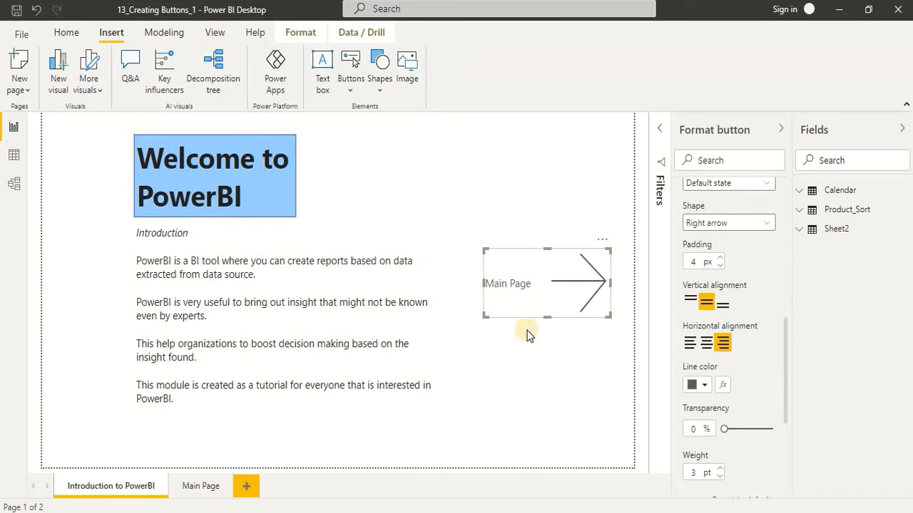
# Step: Set the button's text size to 22 pt
pyautogui.scroll(3, 713, 346)
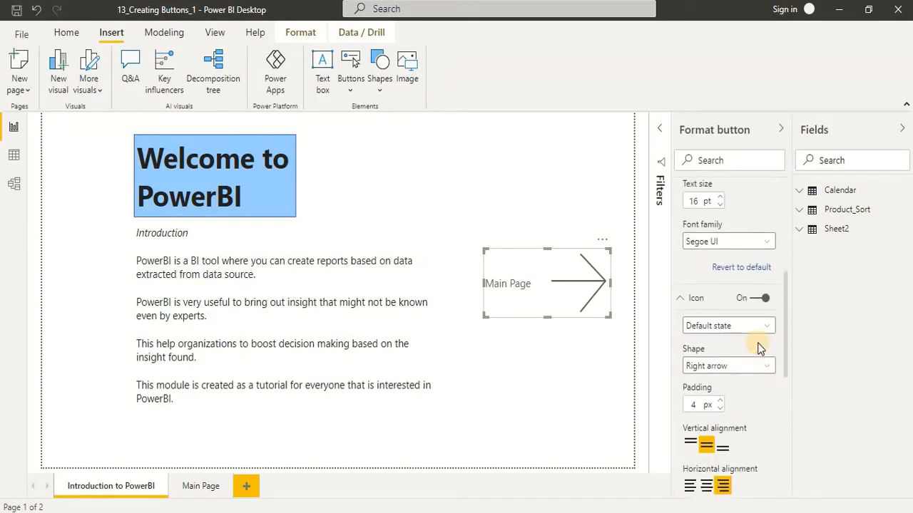
pyautogui.scroll(3, 742, 343)
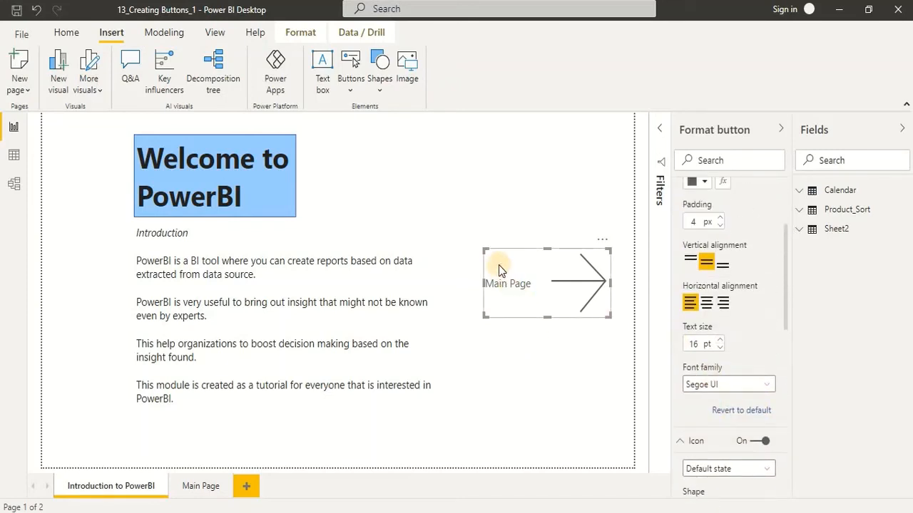
pyautogui.scroll(4, 760, 301)
pyautogui.scroll(-2, 670, 346)
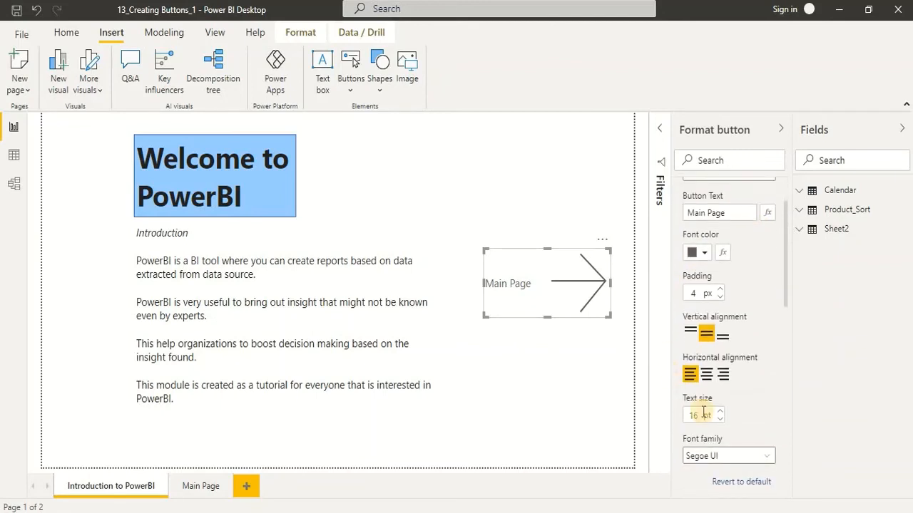
pyautogui.doubleClick(683, 415)
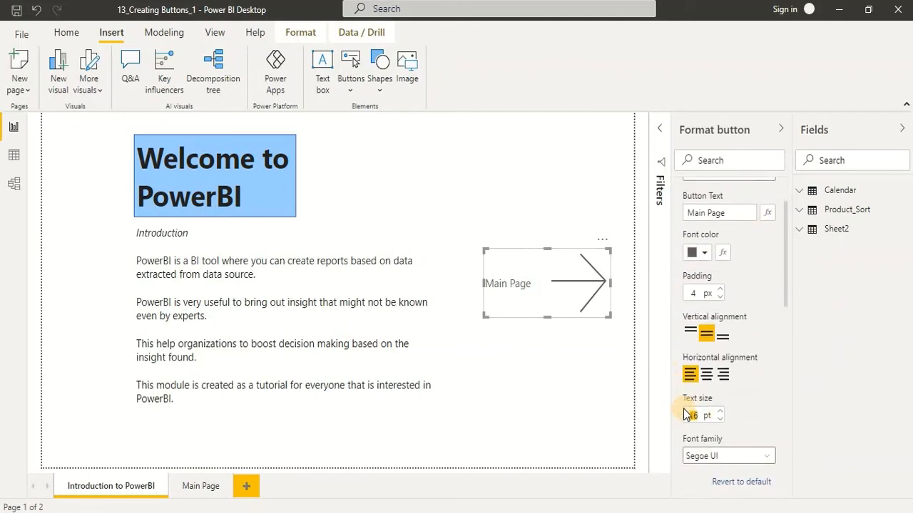
pyautogui.write('24')
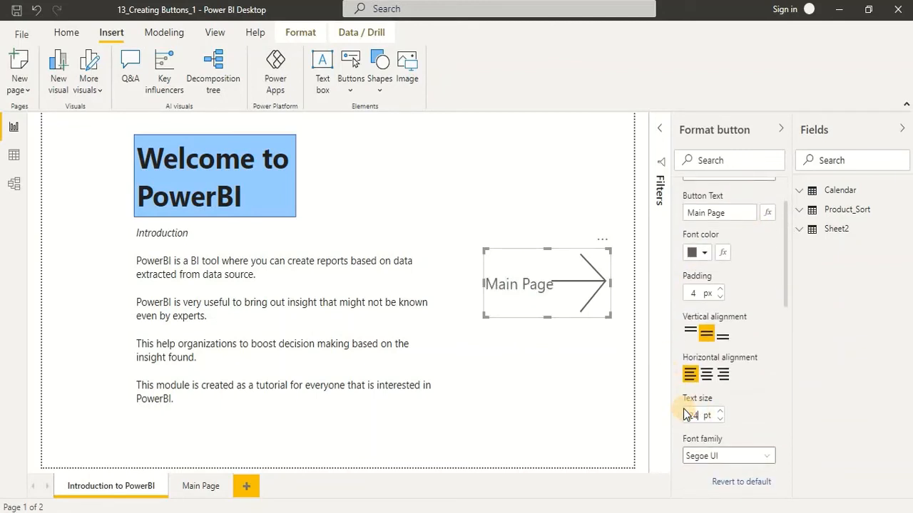
pyautogui.press('BackSpace')
pyautogui.write('0')
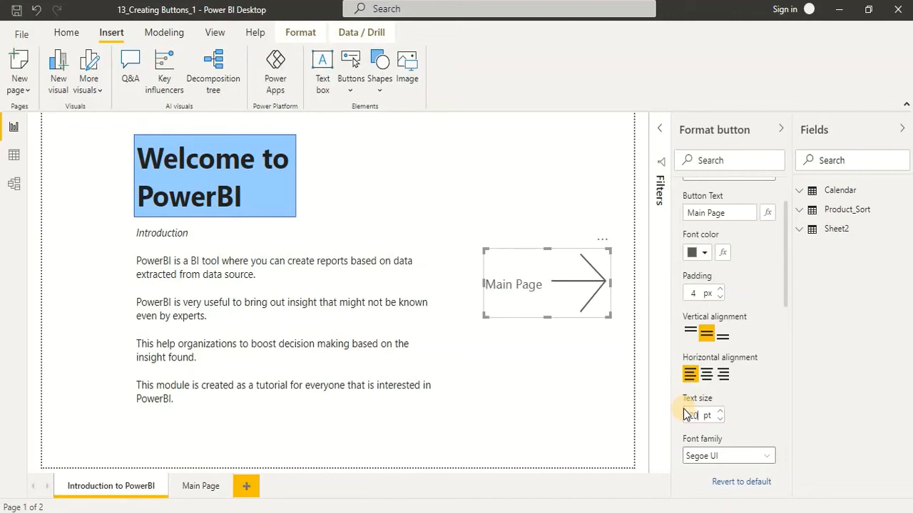
pyautogui.press('BackSpace')
pyautogui.write('2')
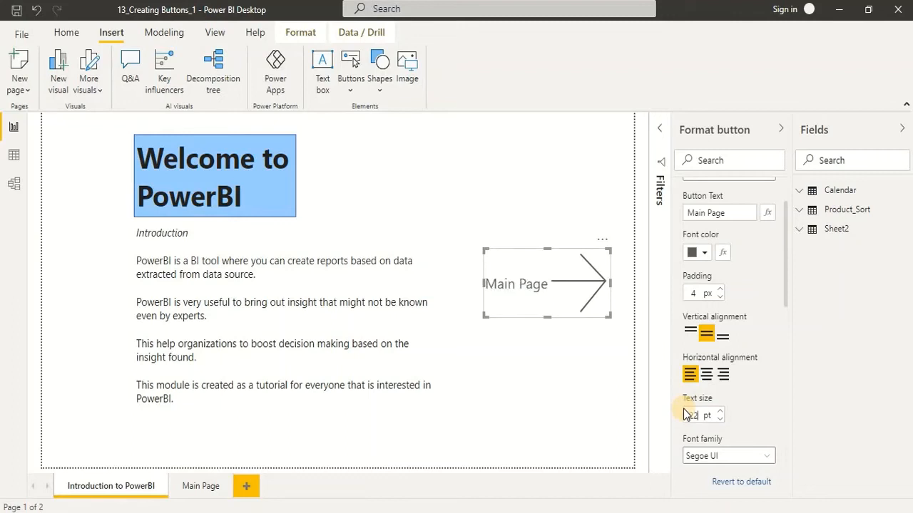
pyautogui.click(556, 266)
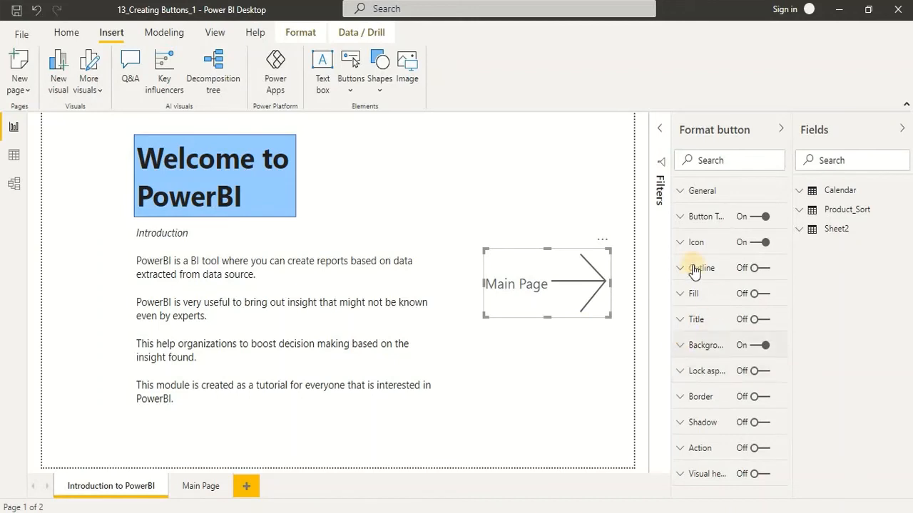
pyautogui.click(682, 218)
pyautogui.click(682, 218)
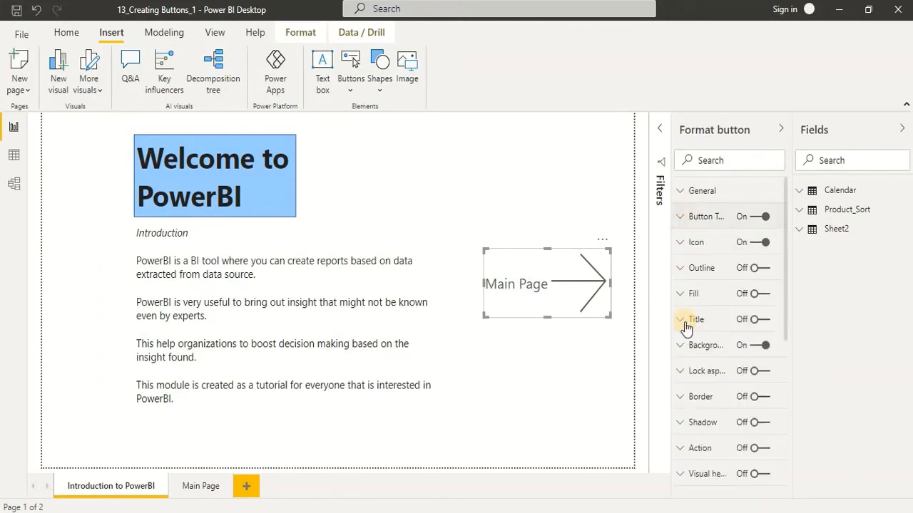
# Step: Turn on the button's action as Page navigation with Main Page as the destination, and reduce the button's height
pyautogui.click(762, 449)
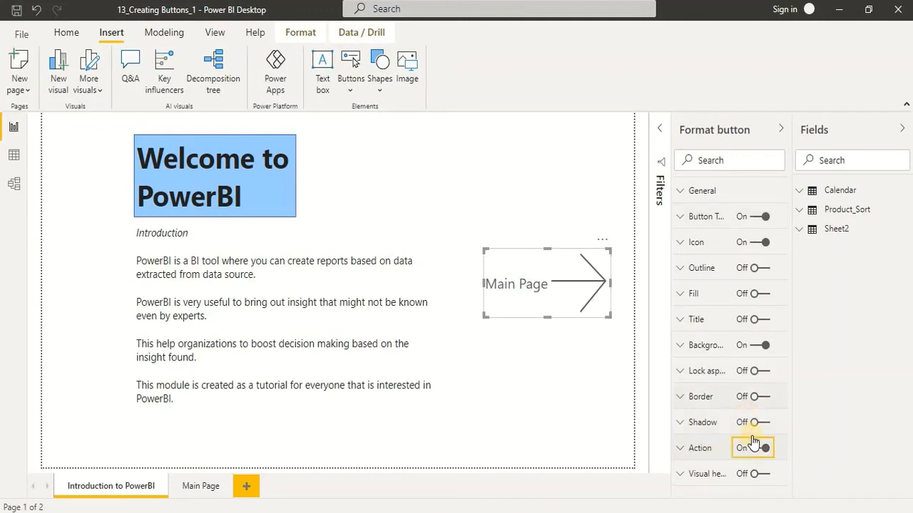
pyautogui.click(680, 454)
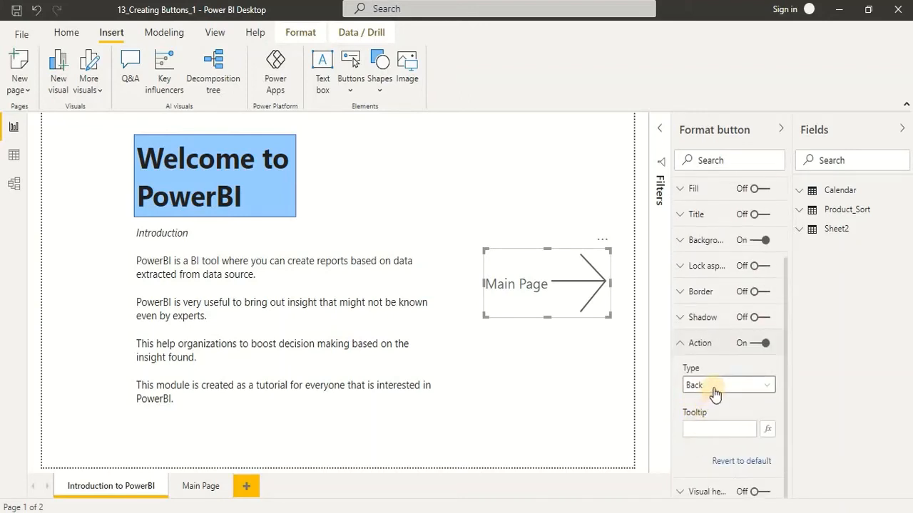
pyautogui.click(722, 391)
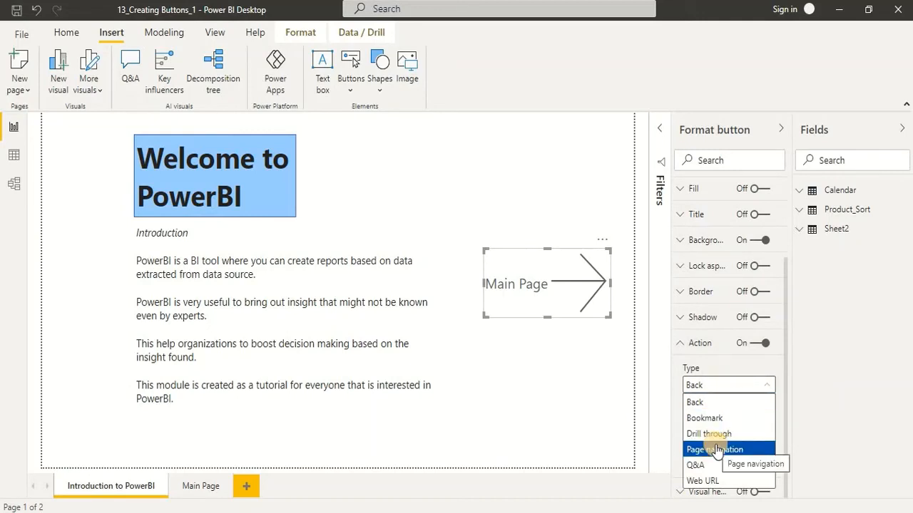
pyautogui.click(716, 450)
pyautogui.click(733, 385)
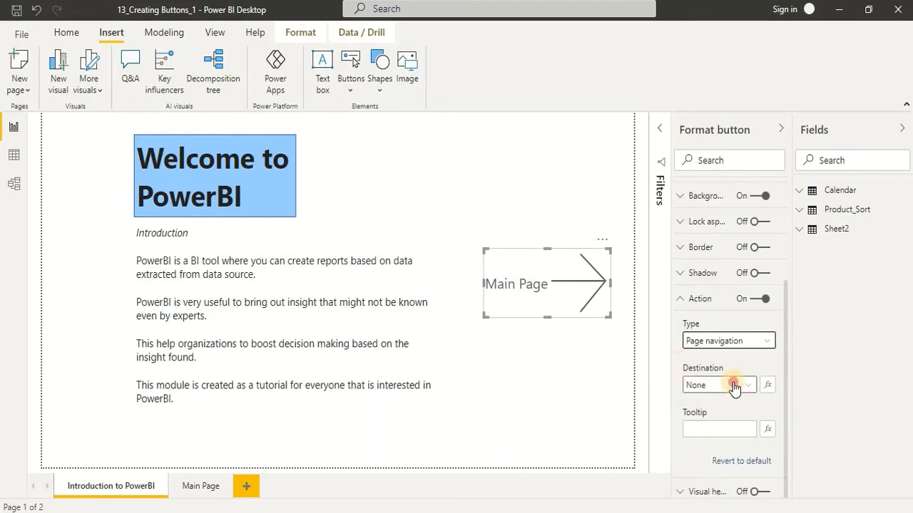
pyautogui.click(728, 417)
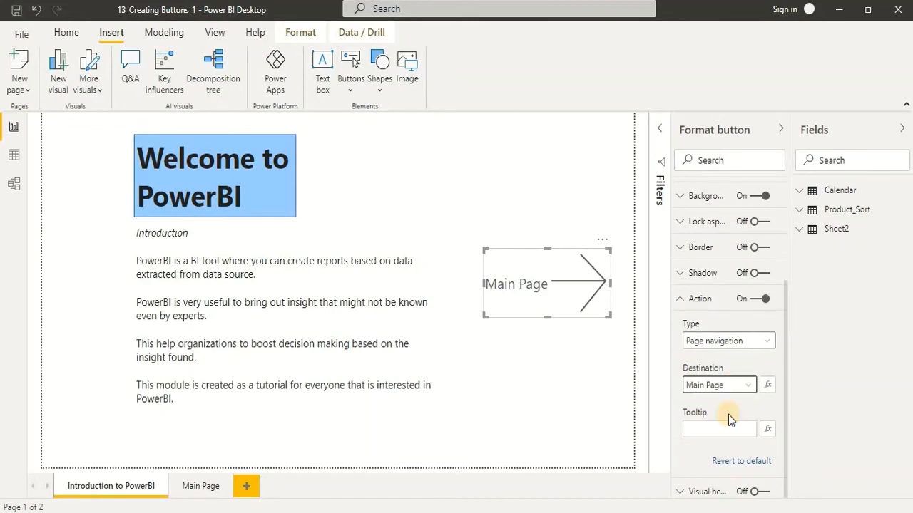
pyautogui.moveTo(548, 316); pyautogui.dragTo(558, 290)
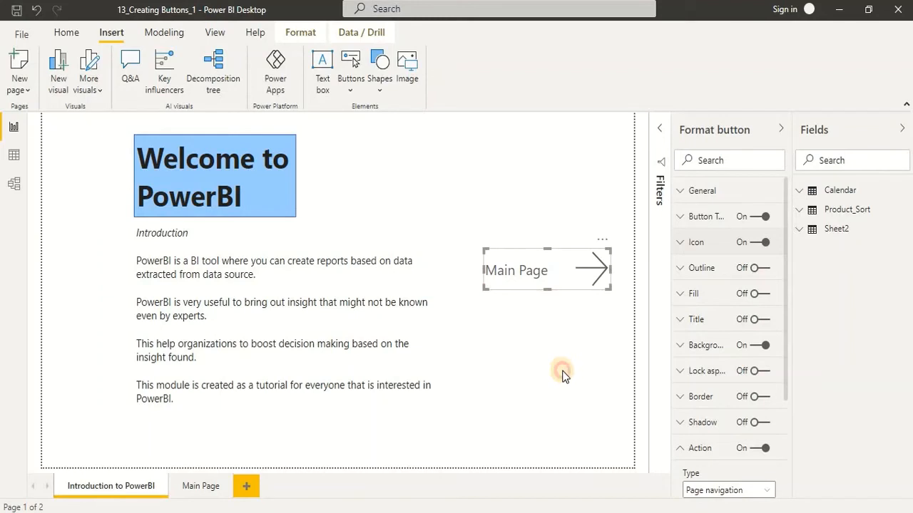
pyautogui.click(563, 375)
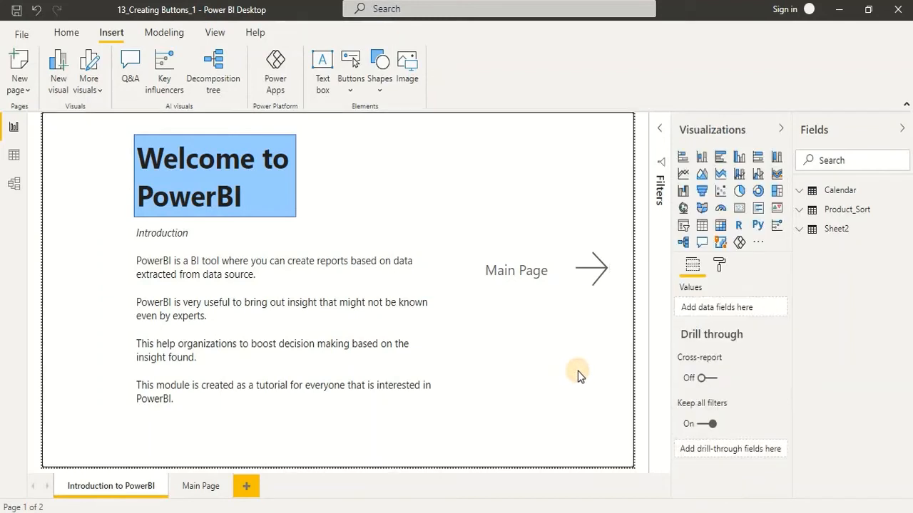
# Step: Test the Main Page button by following its page navigation from the introduction page
pyautogui.keyDown('ctrl'); pyautogui.click(530, 277); pyautogui.keyUp('ctrl')
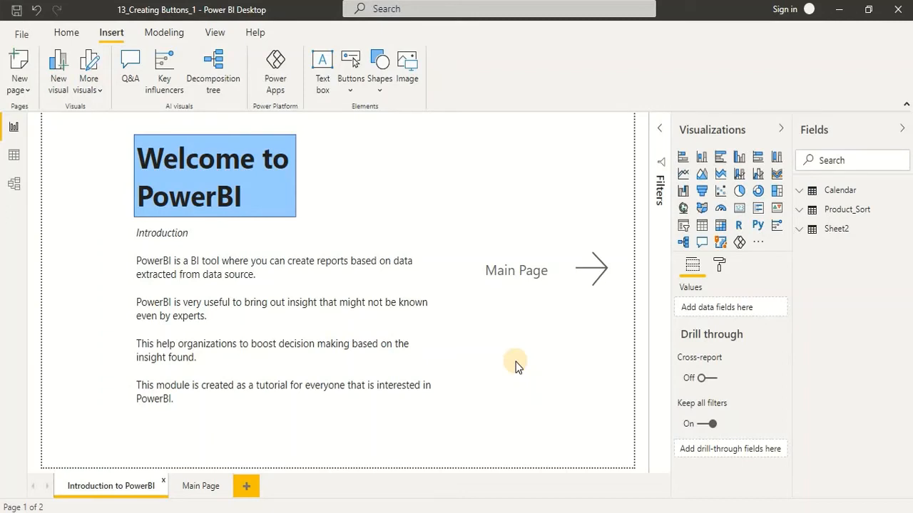
pyautogui.click(512, 278)
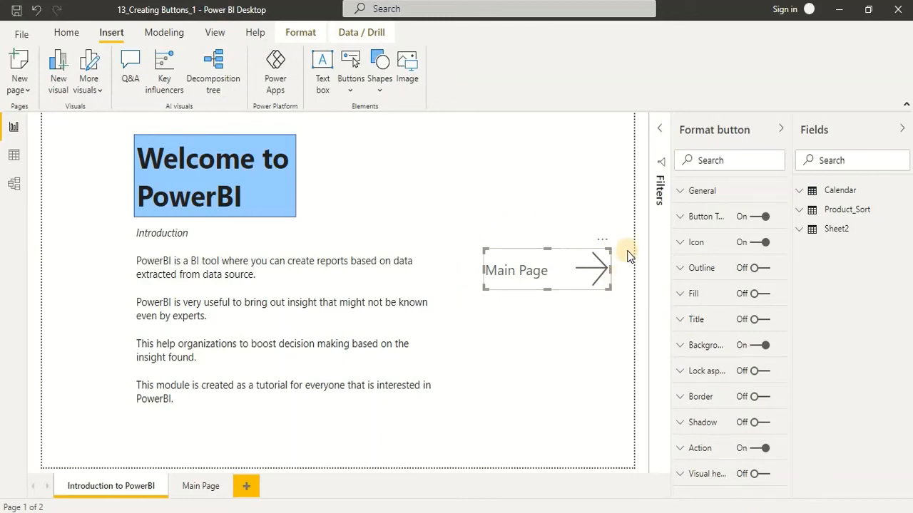
pyautogui.keyDown('ctrl'); pyautogui.click(515, 276); pyautogui.keyUp('ctrl')
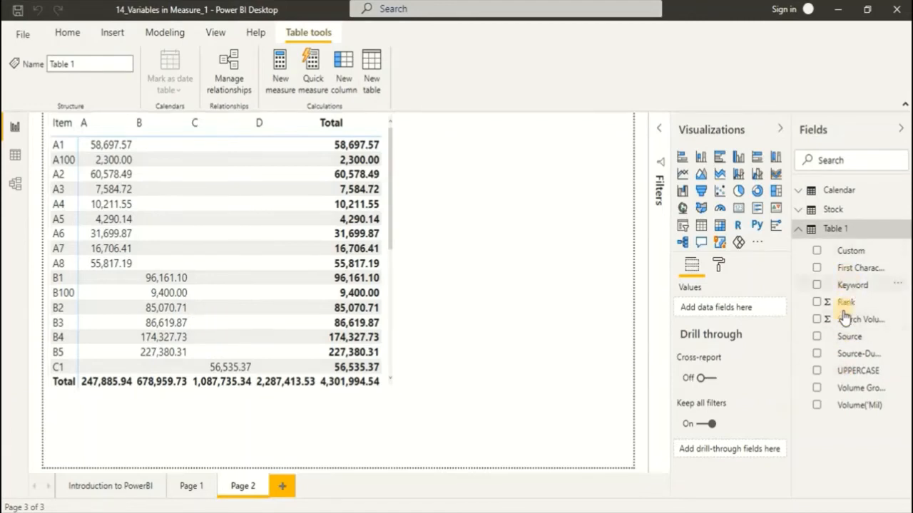
# Step: Create a new measure in Table 1 and name it Variable
pyautogui.rightClick(837, 230)
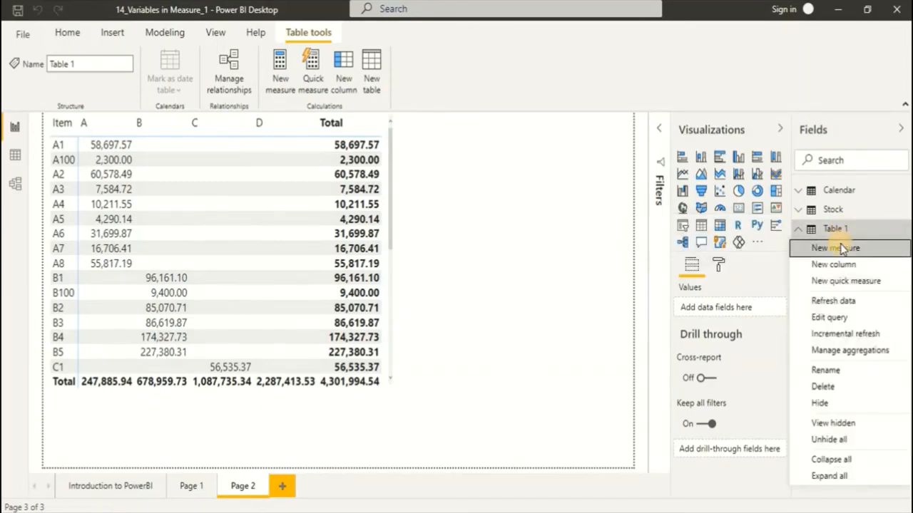
pyautogui.click(839, 248)
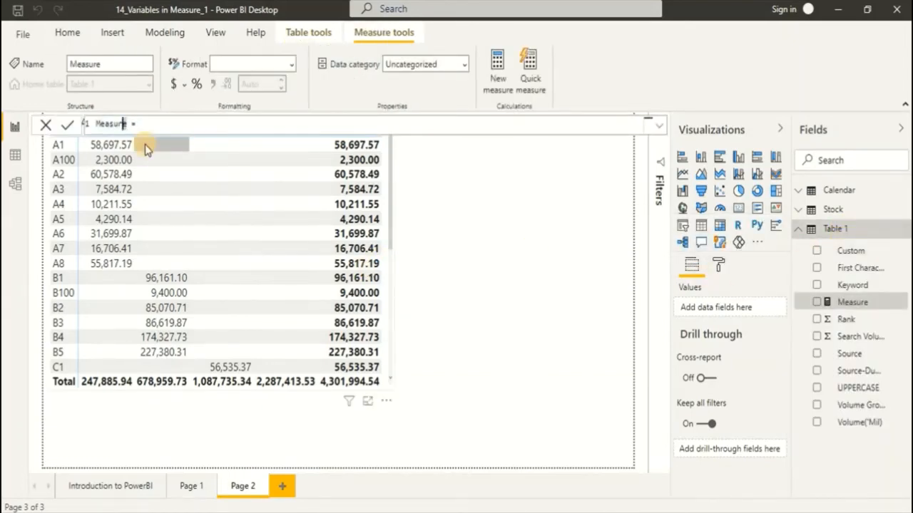
pyautogui.write('Vraib')
pyautogui.press('Left')
pyautogui.press('Left')
pyautogui.press('Left')
pyautogui.press('Left')
pyautogui.press('Left')
pyautogui.write('a')
pyautogui.press('Right')
pyautogui.press('Right')
pyautogui.press('Right')
pyautogui.press('Right')
pyautogui.press('End')
# Step: Declare variable a with the value 100 in the Variable measure's formula
pyautogui.write('lef')
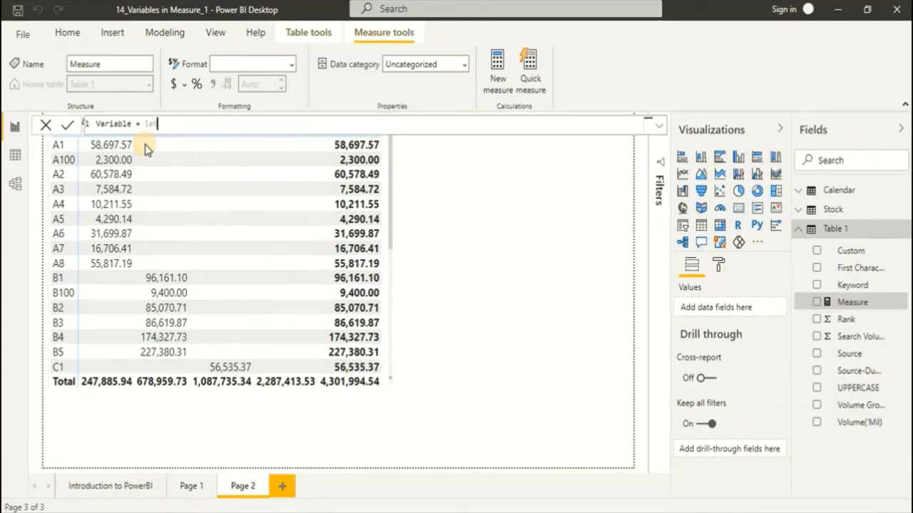
pyautogui.press('BackSpace')
pyautogui.press('BackSpace')
pyautogui.press('BackSpace')
pyautogui.write('var')
pyautogui.press('Escape')
pyautogui.write('a =100')
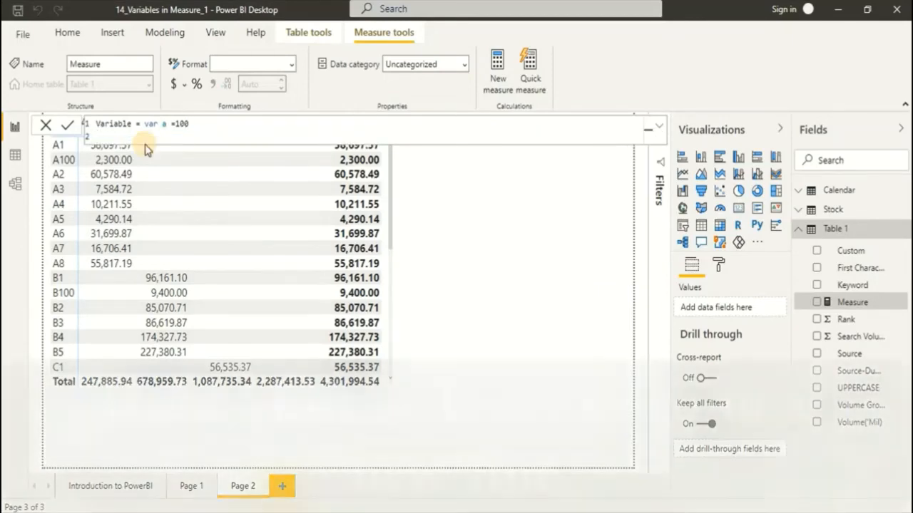
# Step: Declare variable b as 100 on a second line, return a+b on a third line, and commit the Variable measure
pyautogui.press('Tab')
pyautogui.press('Tab')
pyautogui.press('Tab')
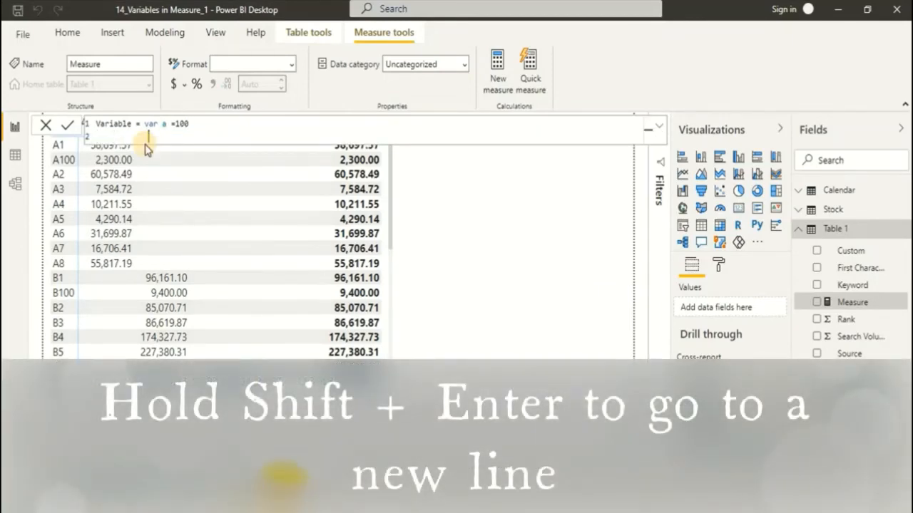
pyautogui.write('var b=100')
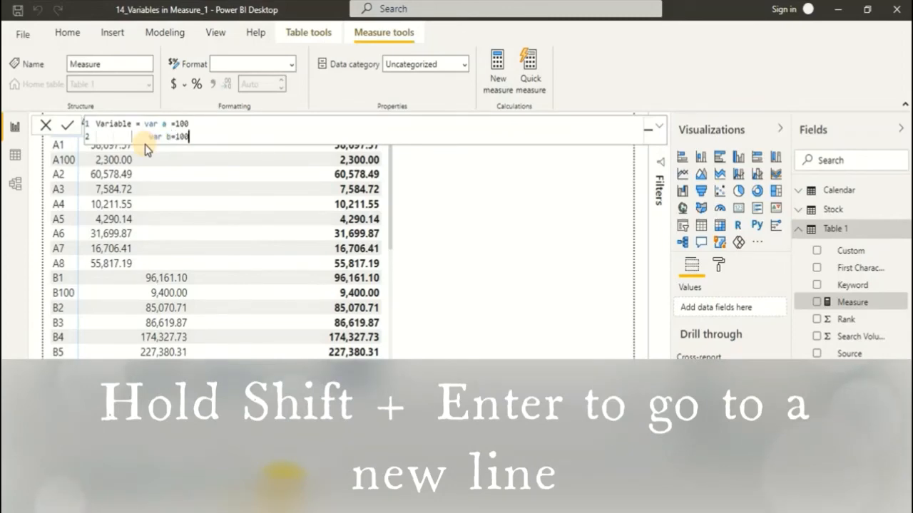
pyautogui.hotkey('shift', 'Return')
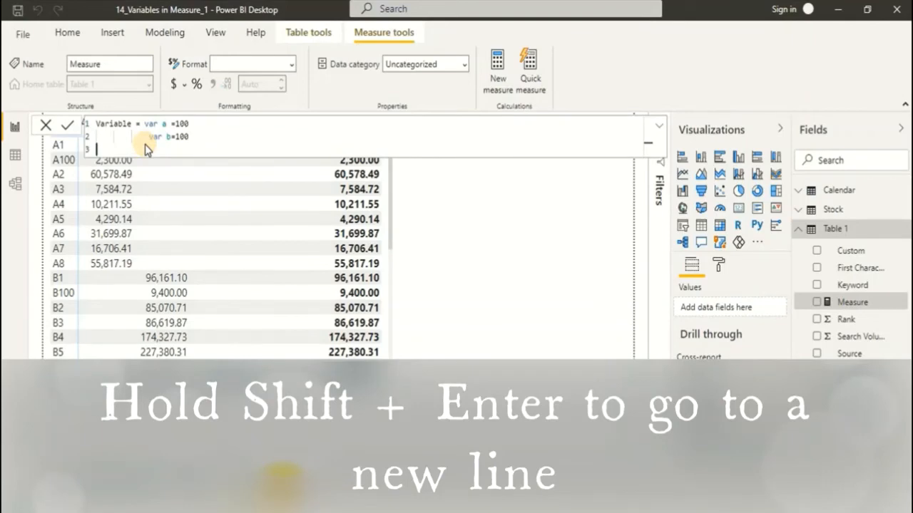
pyautogui.write('return')
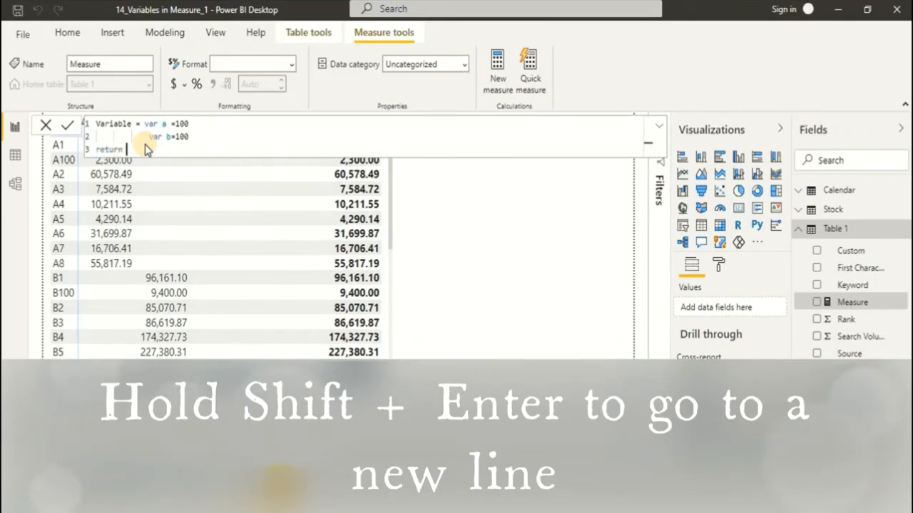
pyautogui.write(' a+b')
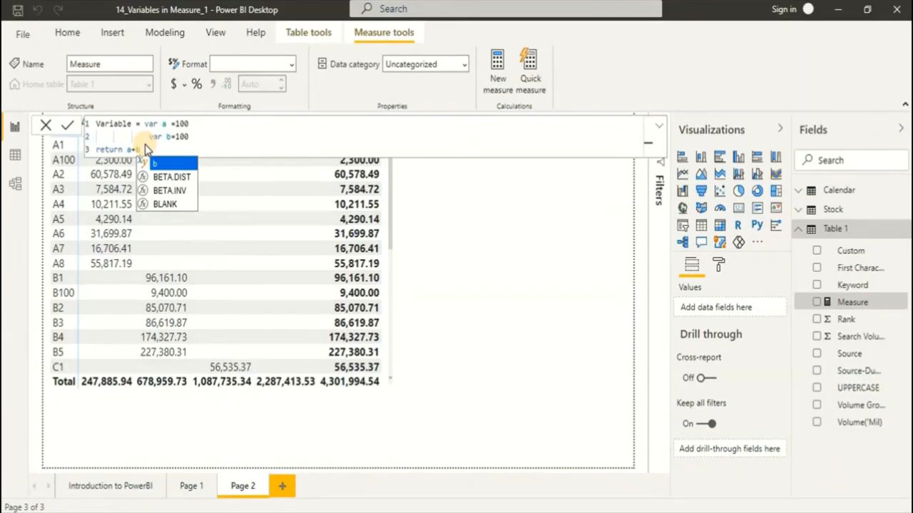
pyautogui.press('Return')
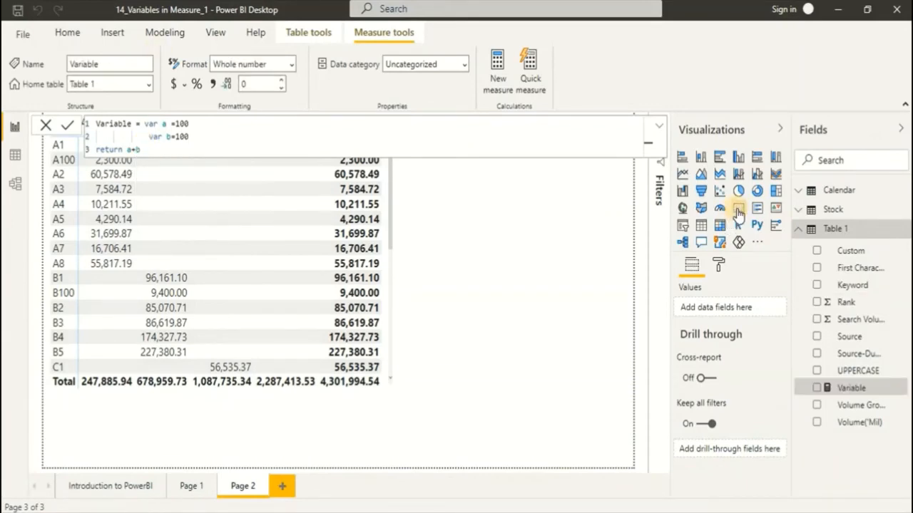
# Step: Add a card visual beside the matrix, narrow it to fit the free space, and show the Variable measure in it
pyautogui.click(738, 212)
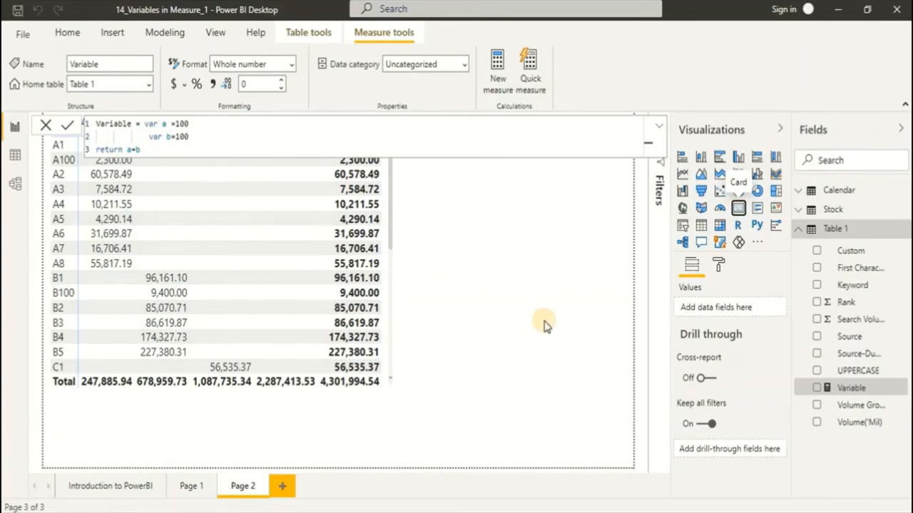
pyautogui.moveTo(295, 423); pyautogui.dragTo(557, 152)
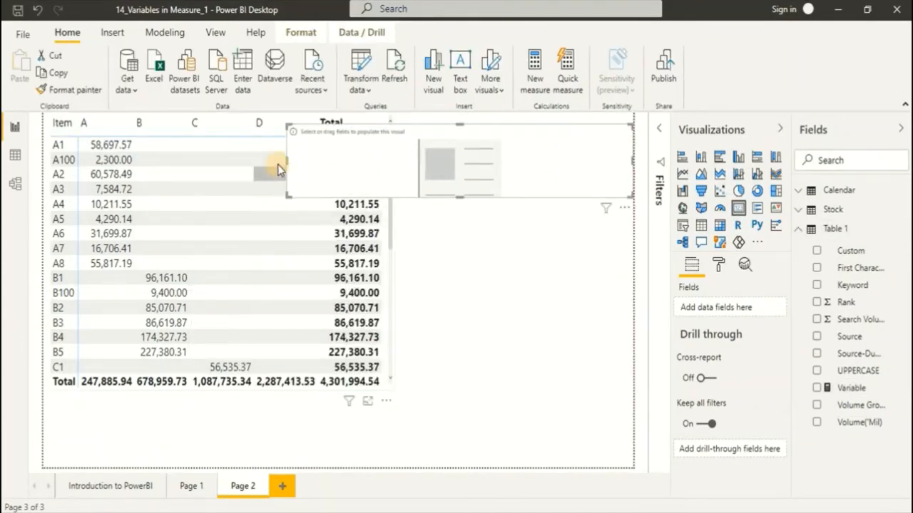
pyautogui.moveTo(399, 155); pyautogui.dragTo(395, 158)
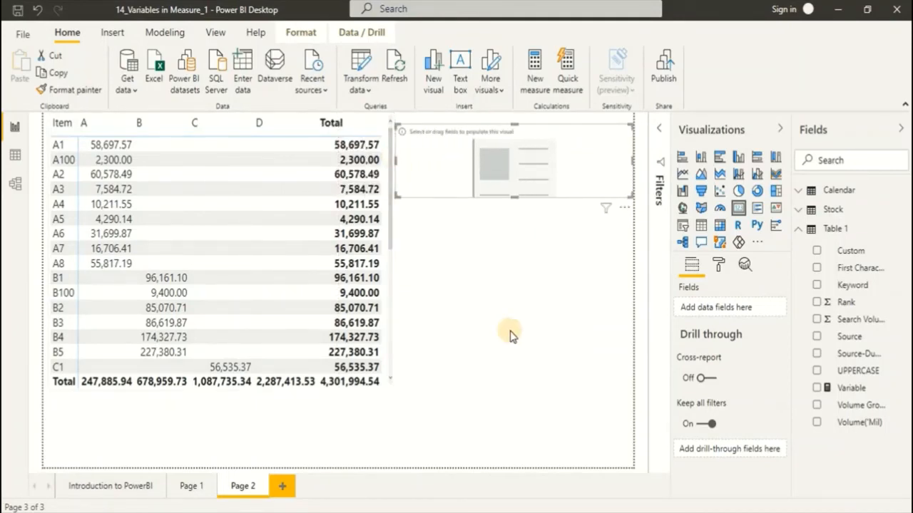
pyautogui.click(817, 389)
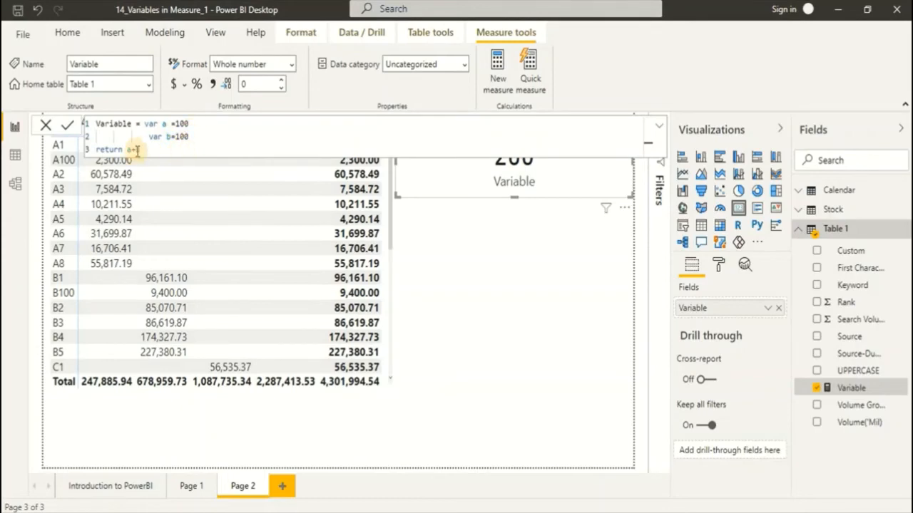
# Step: Change variable a to the text value "100" in the Variable measure, commit it, and check the card
pyautogui.click(173, 123)
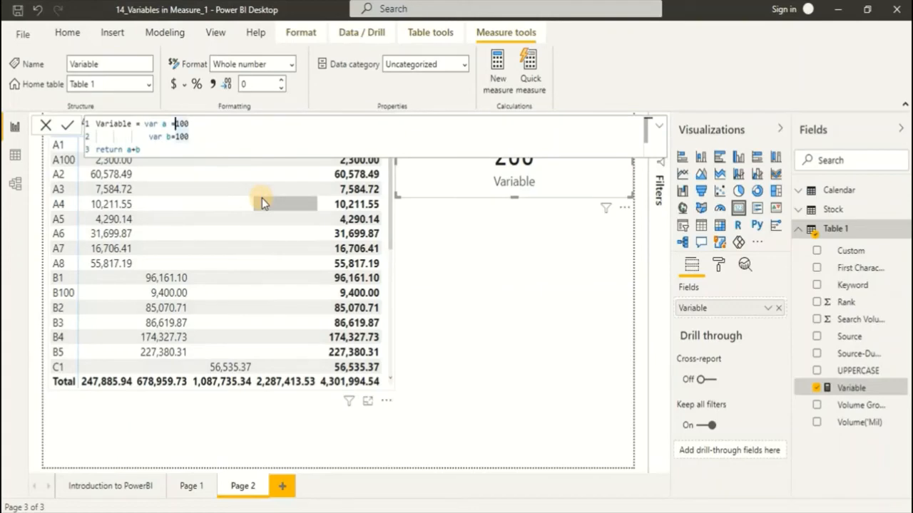
pyautogui.write('"100"')
pyautogui.click(223, 145)
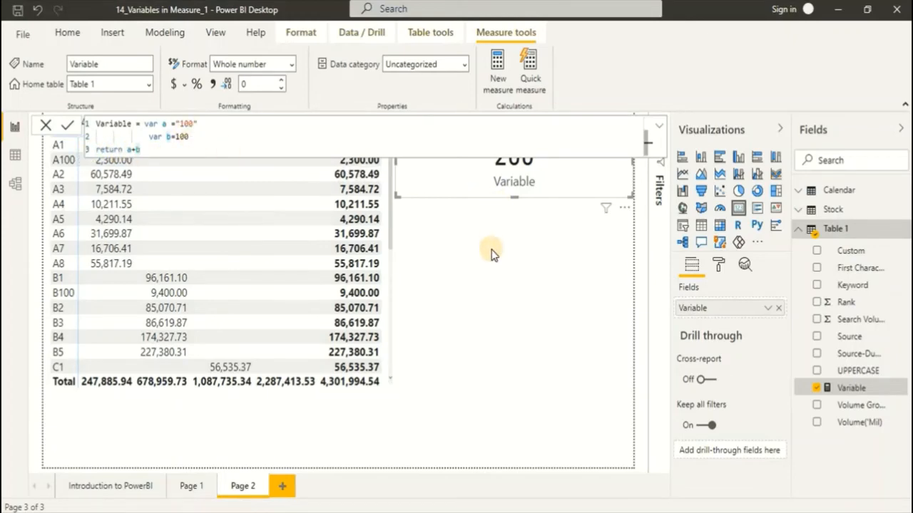
pyautogui.press('Return')
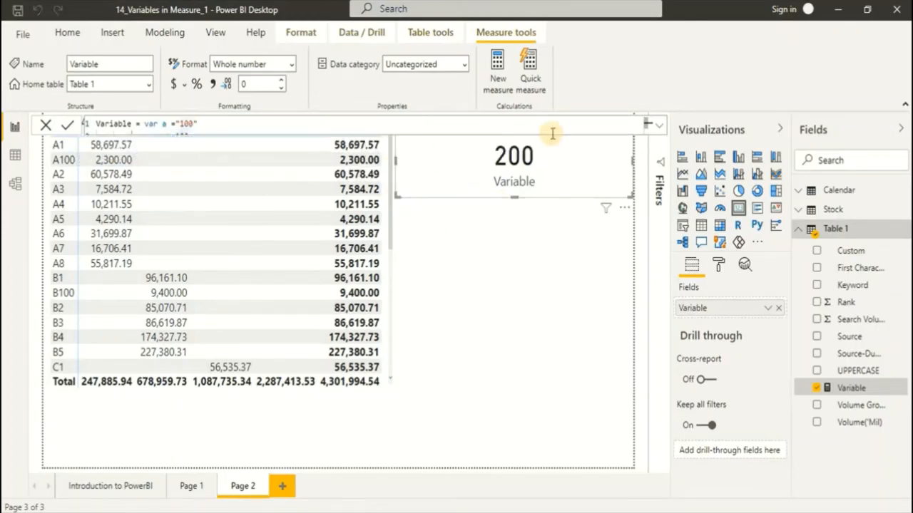
pyautogui.click(657, 126)
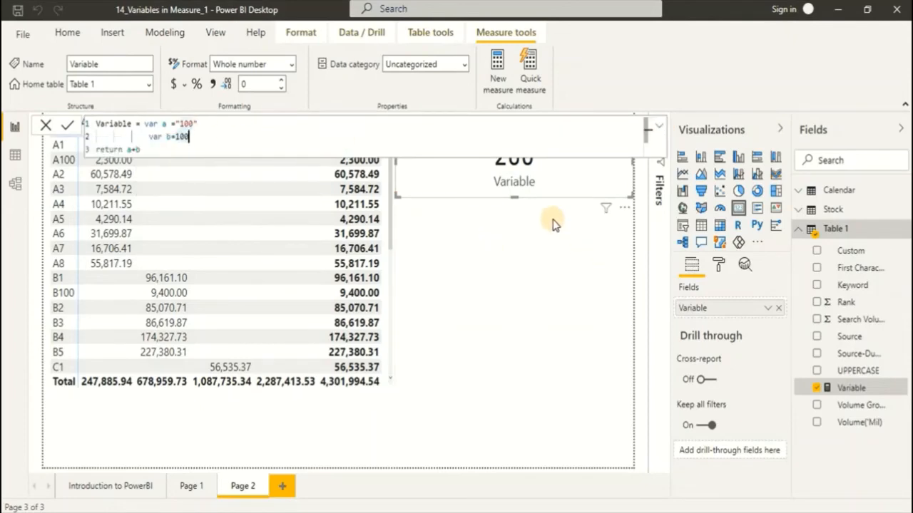
pyautogui.click(655, 127)
pyautogui.click(654, 128)
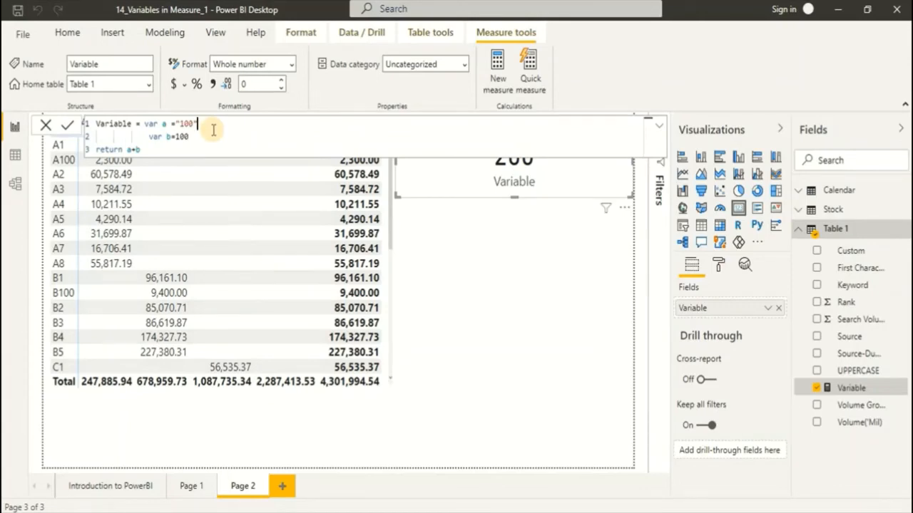
# Step: Set variable a to the text "a" in the Variable measure and commit the formula
pyautogui.press('BackSpace')
pyautogui.press('BackSpace')
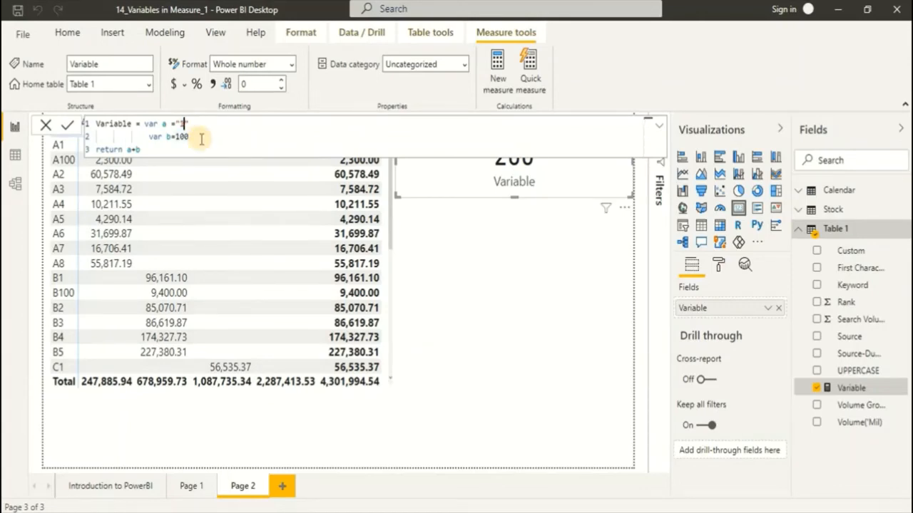
pyautogui.press('BackSpace')
pyautogui.write('s"')
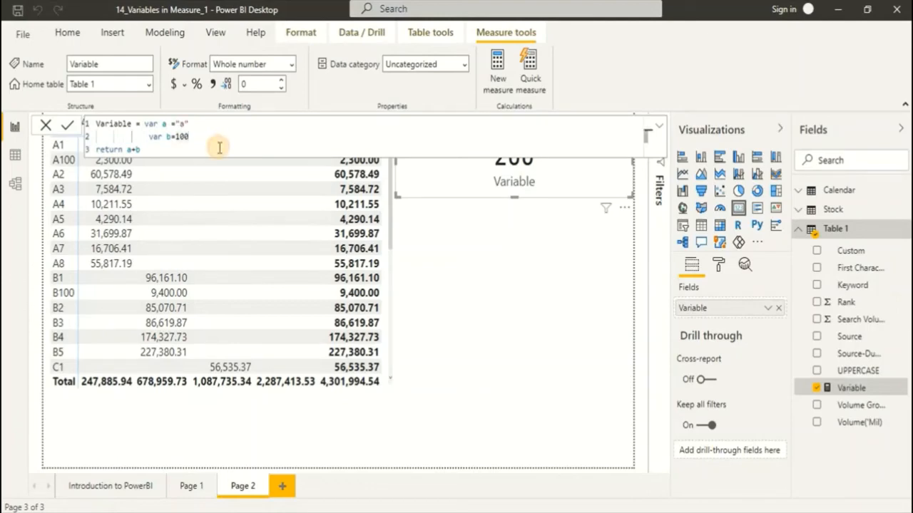
pyautogui.press('Return')
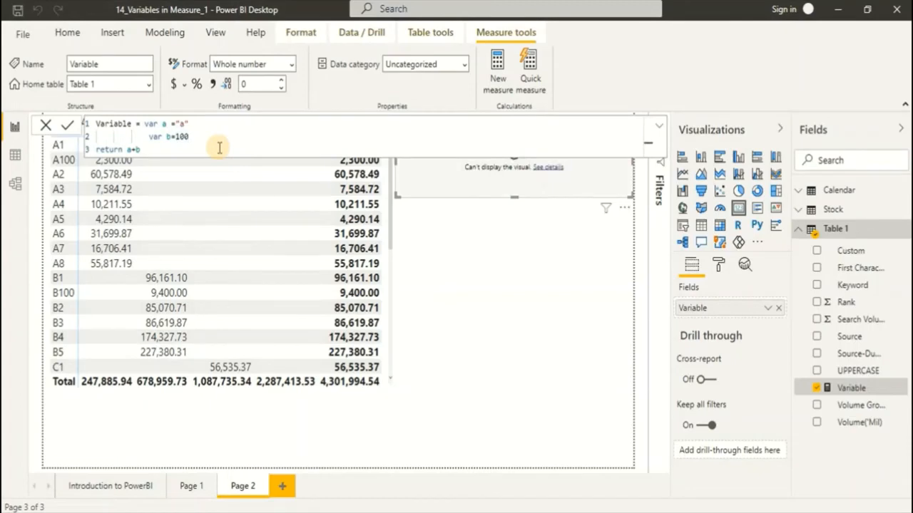
# Step: Examine the card and the definitions and return expression of variables a and b in the Variable measure's formula
pyautogui.click(531, 175)
pyautogui.click(658, 126)
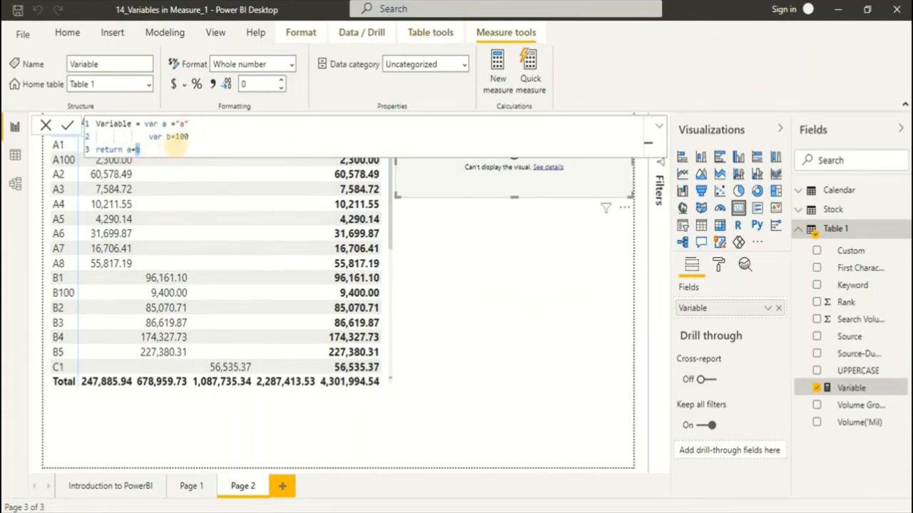
pyautogui.doubleClick(137, 150)
pyautogui.click(195, 136)
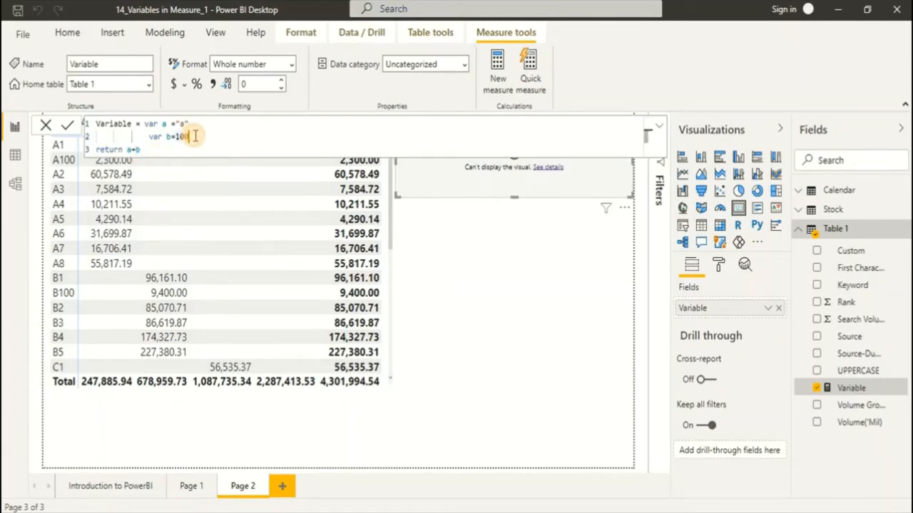
pyautogui.click(145, 151)
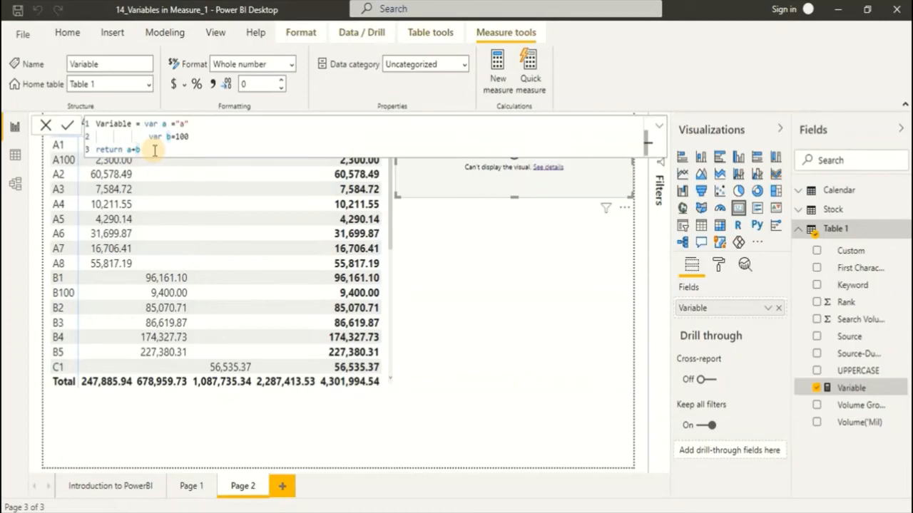
pyautogui.click(658, 127)
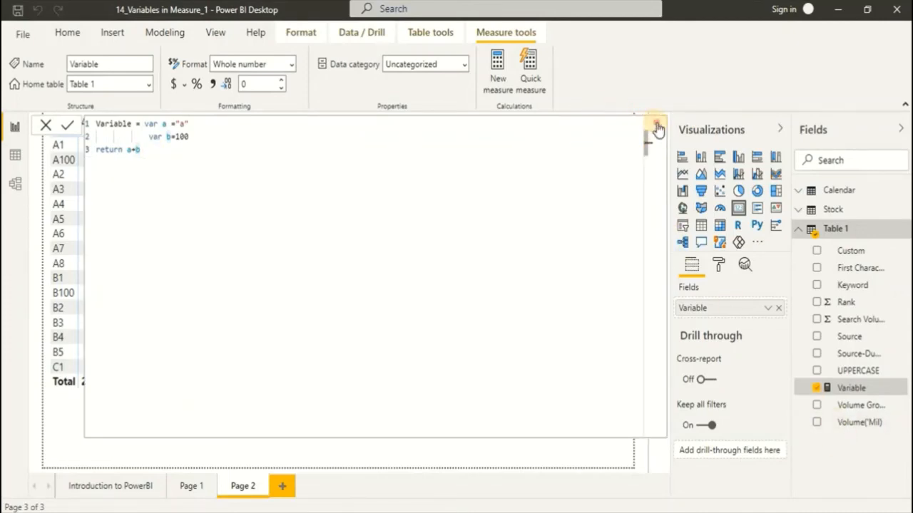
pyautogui.click(658, 127)
pyautogui.click(832, 446)
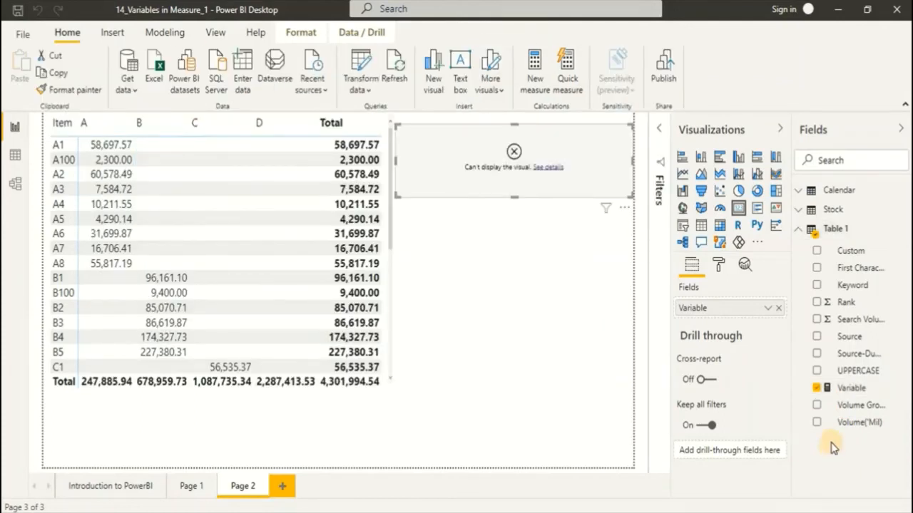
# Step: Try to create another measure in Table 1 that adds the Variable measure's variables with the formula a + b
pyautogui.rightClick(838, 236)
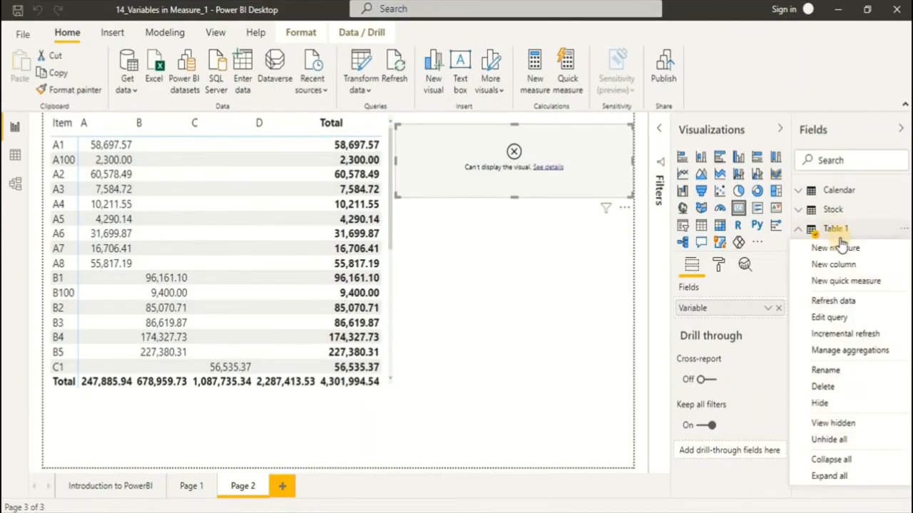
pyautogui.click(843, 248)
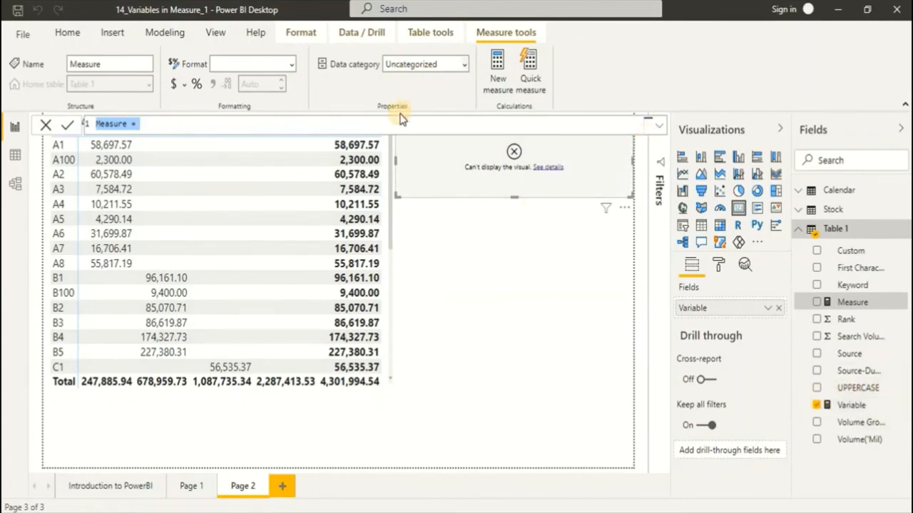
pyautogui.click(199, 121)
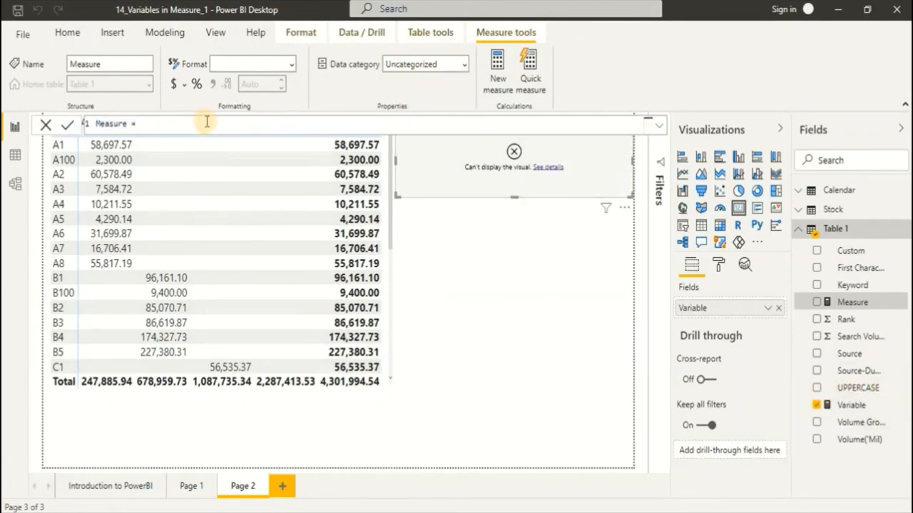
pyautogui.write('a')
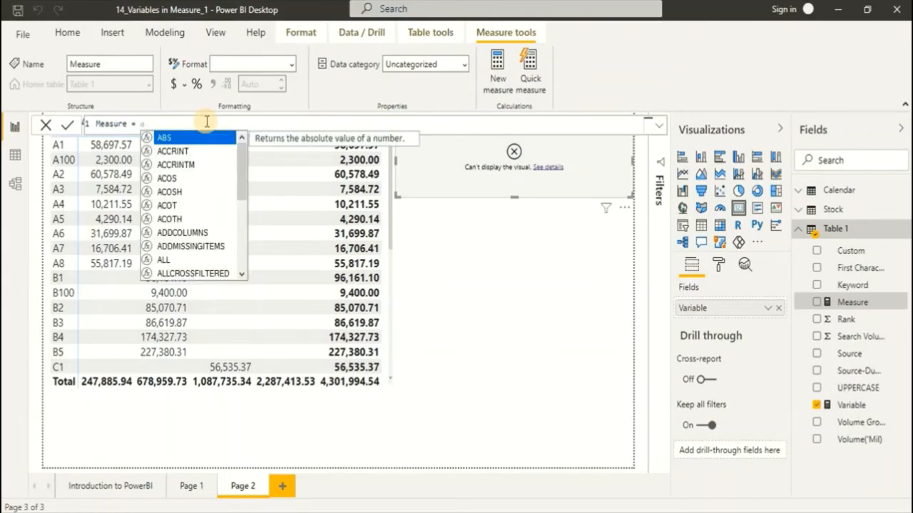
pyautogui.write(' + b')
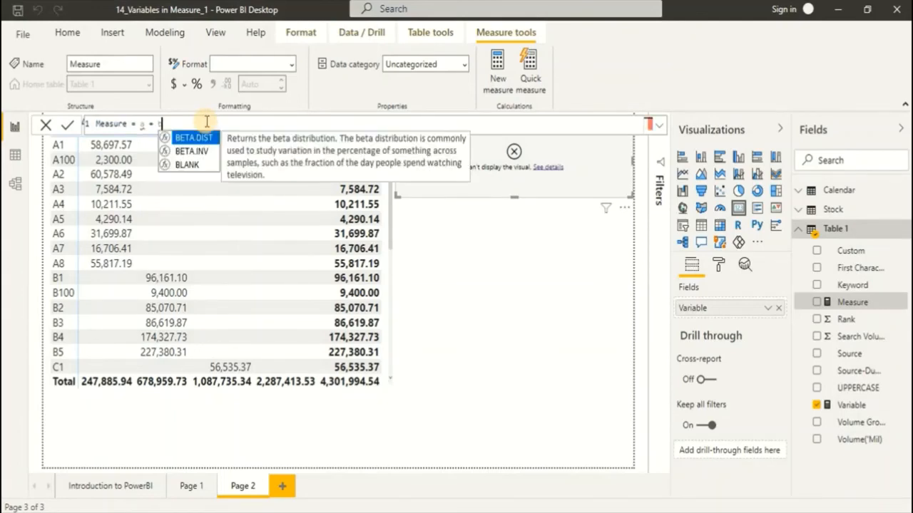
pyautogui.press('Left')
pyautogui.press('Left')
pyautogui.press('Left')
pyautogui.press('Left')
pyautogui.press('Left')
pyautogui.press('Right')
pyautogui.press('Right')
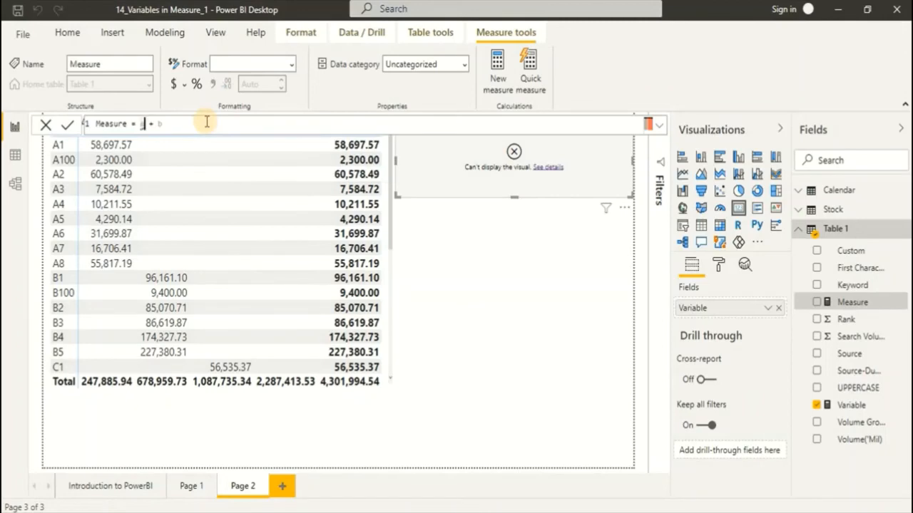
pyautogui.press('Left')
pyautogui.press('Left')
pyautogui.press('Right')
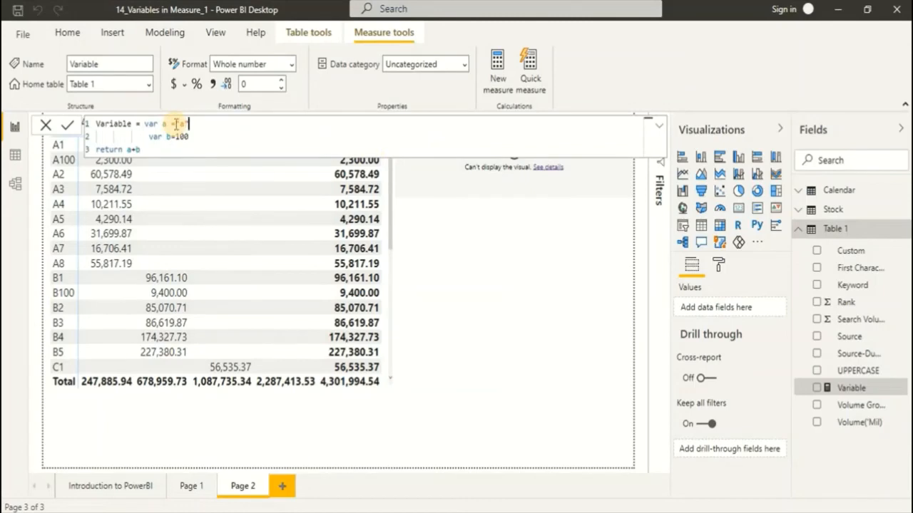
# Step: Set variable a to the number 100 in the Variable measure and enclose the returned a+b in parentheses
pyautogui.moveTo(172, 124); pyautogui.dragTo(189, 124)
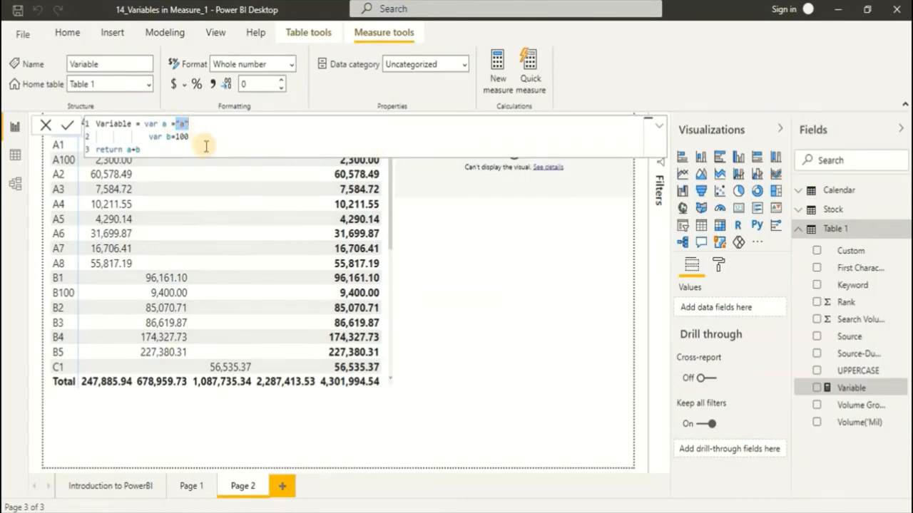
pyautogui.write('100')
pyautogui.press('Left')
pyautogui.press('Left')
pyautogui.press('Left')
pyautogui.write('(')
pyautogui.press('End')
pyautogui.write(')')
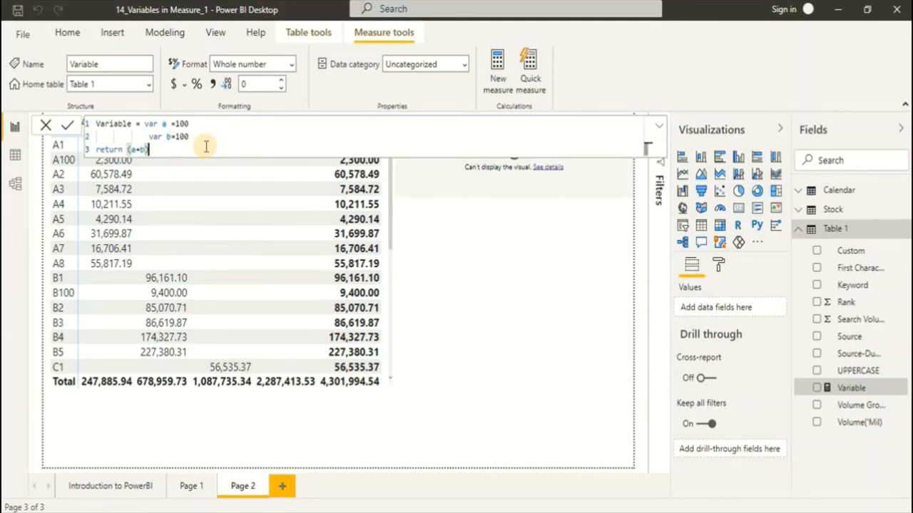
# Step: Extend the Variable measure's return expression to (a+b)-((a*b)+(a-b))
pyautogui.write('-(a')
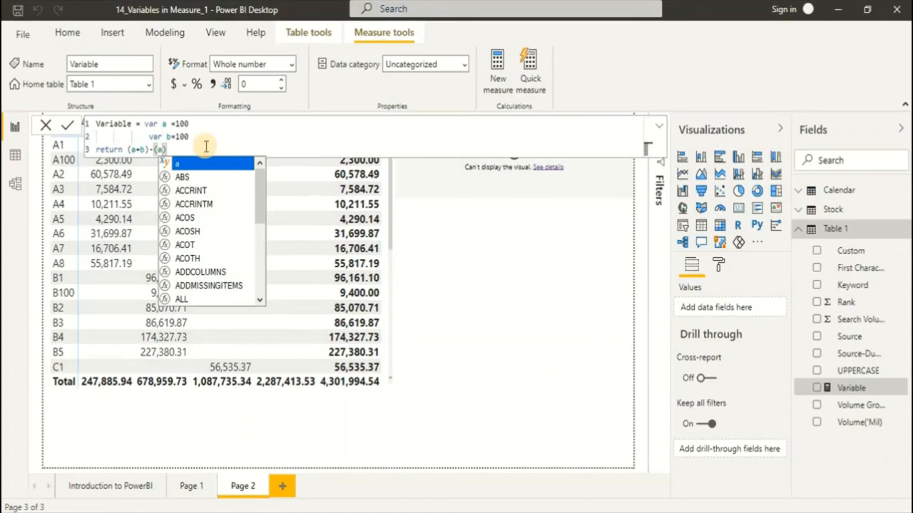
pyautogui.write('*')
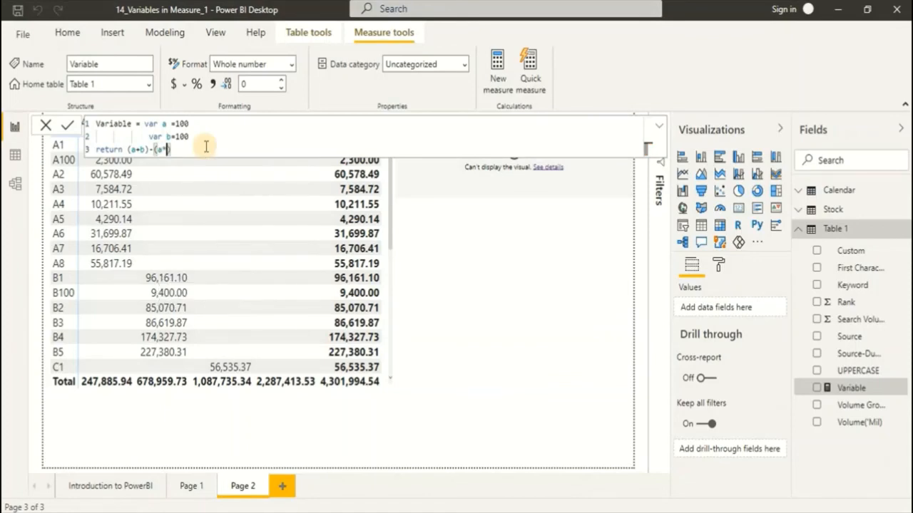
pyautogui.write('b')
pyautogui.press('Left')
pyautogui.write('(')
pyautogui.press('Right')
pyautogui.press('Right')
pyautogui.press('Right')
pyautogui.press('Right')
pyautogui.press('Right')
pyautogui.write('-(')
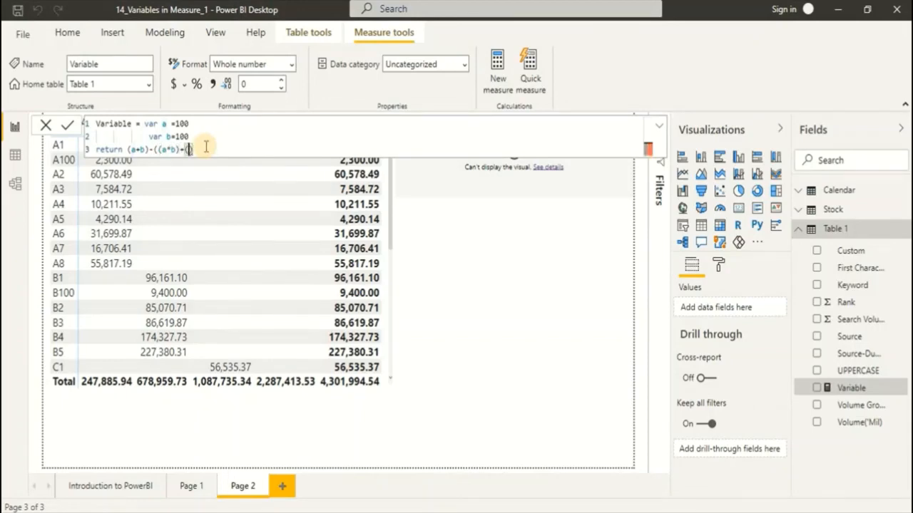
pyautogui.write('a-b)')
# Step: Examine where variables a and b are defined and reused in the Variable measure's return expression
pyautogui.doubleClick(132, 150)
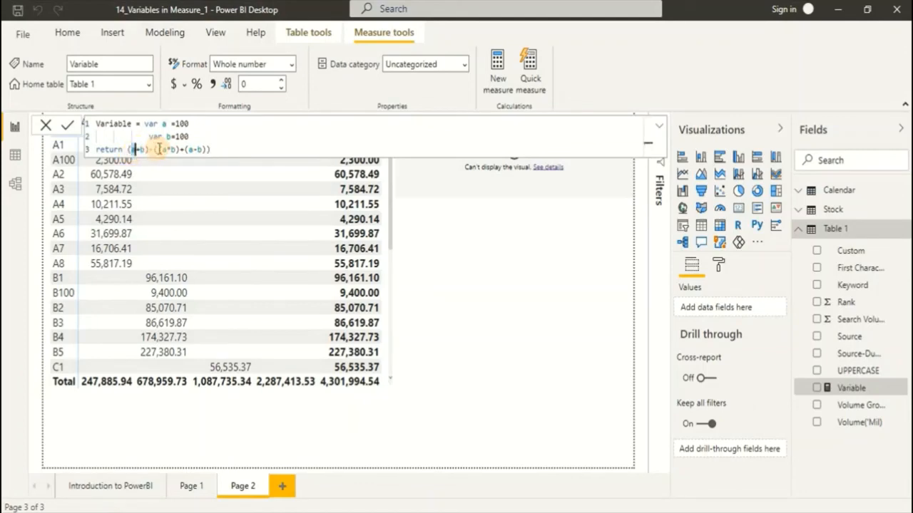
pyautogui.click(186, 151)
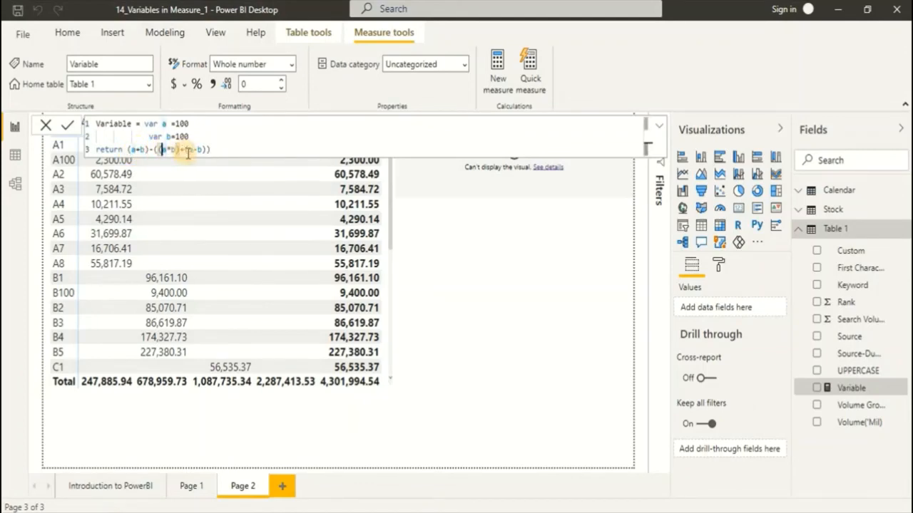
pyautogui.click(187, 150)
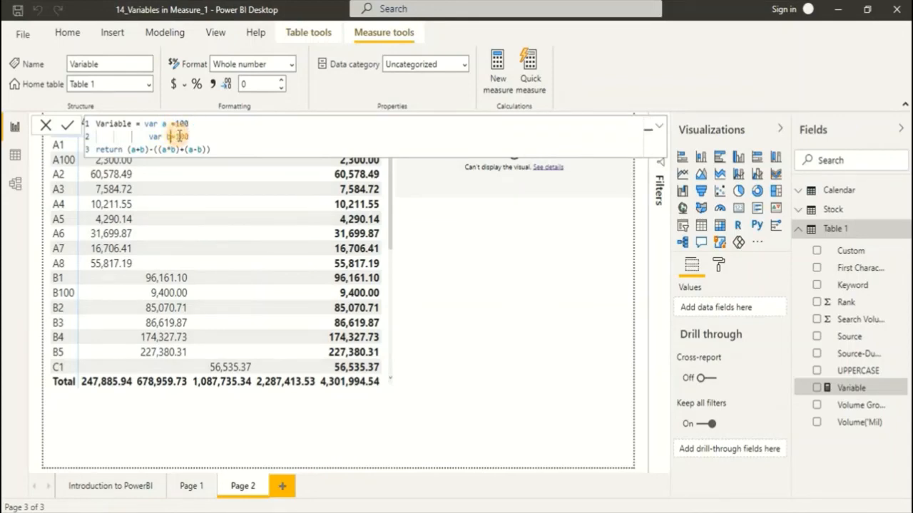
pyautogui.moveTo(176, 136); pyautogui.dragTo(197, 137)
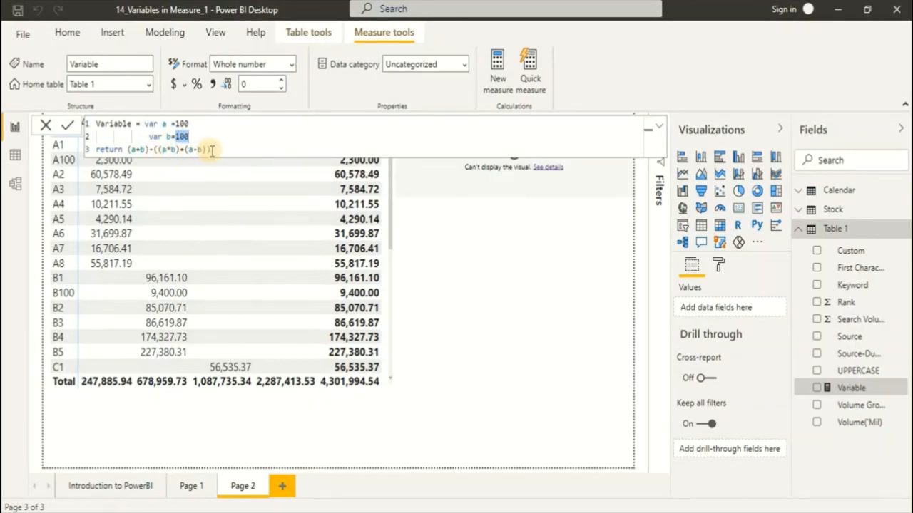
pyautogui.click(192, 135)
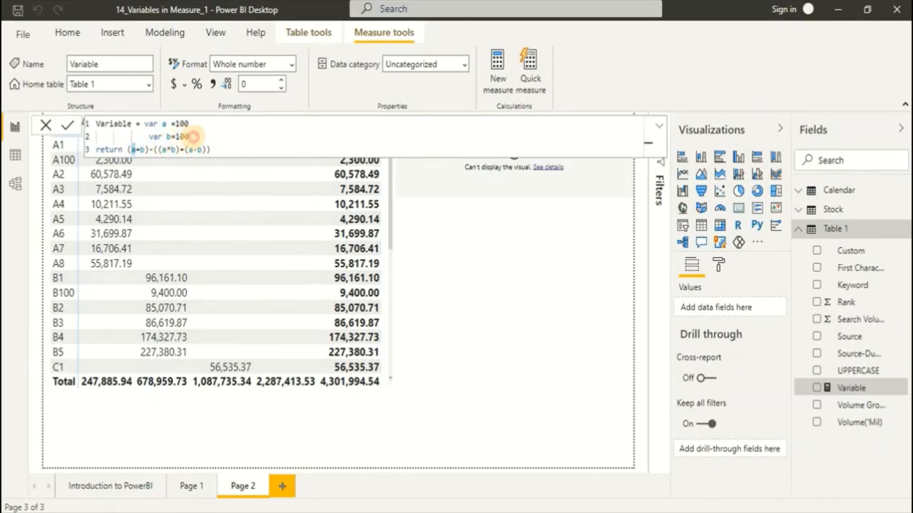
pyautogui.moveTo(146, 124); pyautogui.dragTo(194, 134)
pyautogui.click(198, 135)
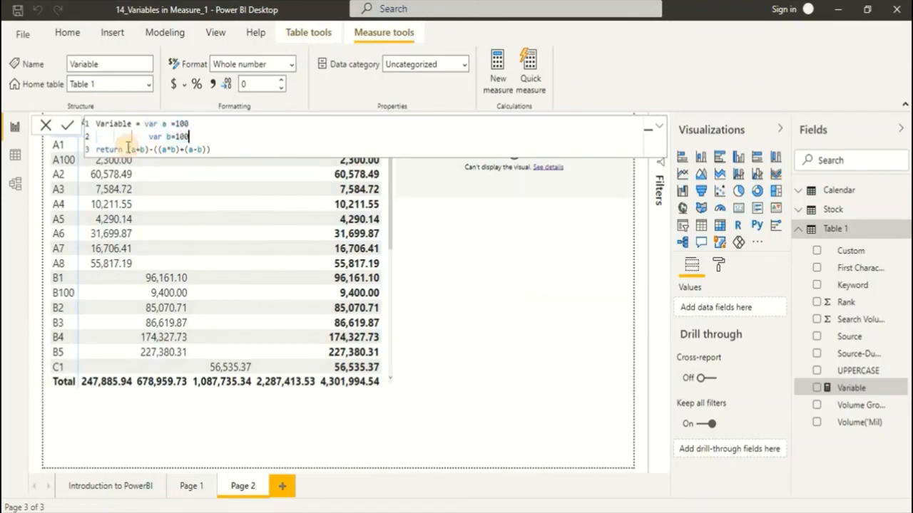
pyautogui.click(133, 149)
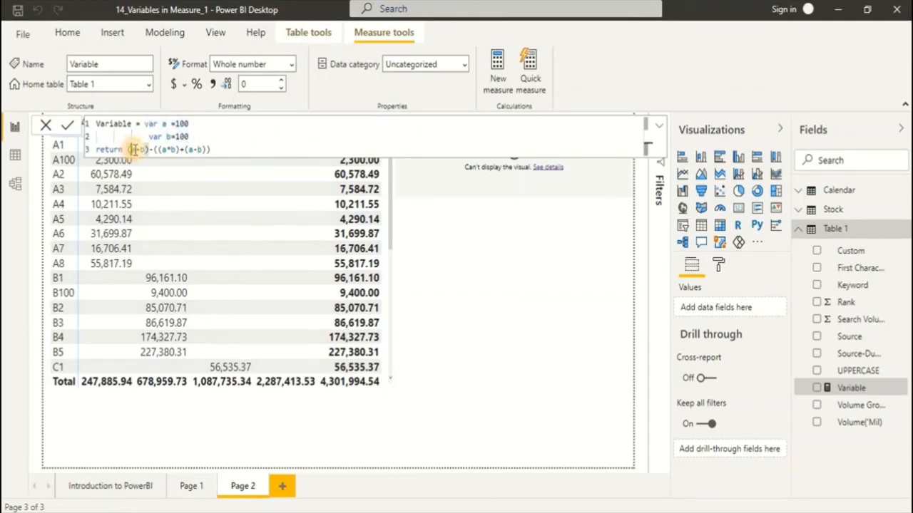
pyautogui.click(159, 149)
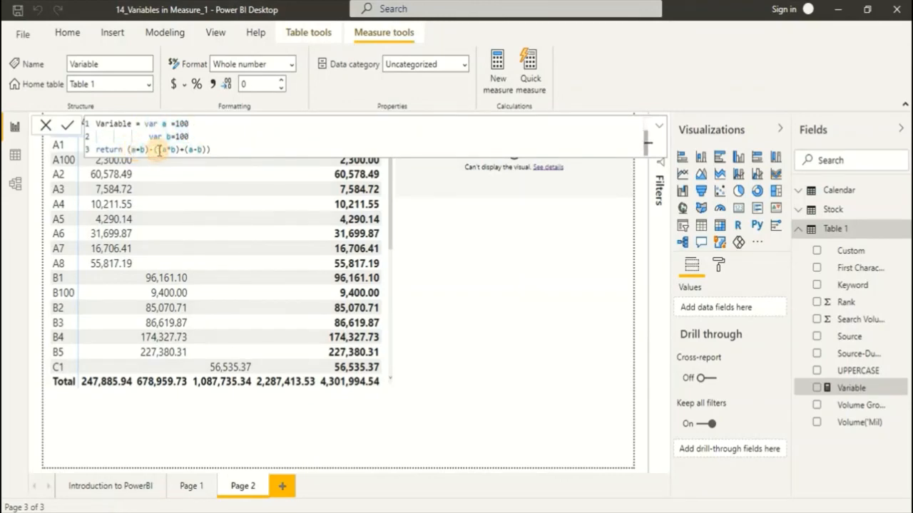
pyautogui.write('(')
pyautogui.moveTo(212, 137); pyautogui.dragTo(215, 123)
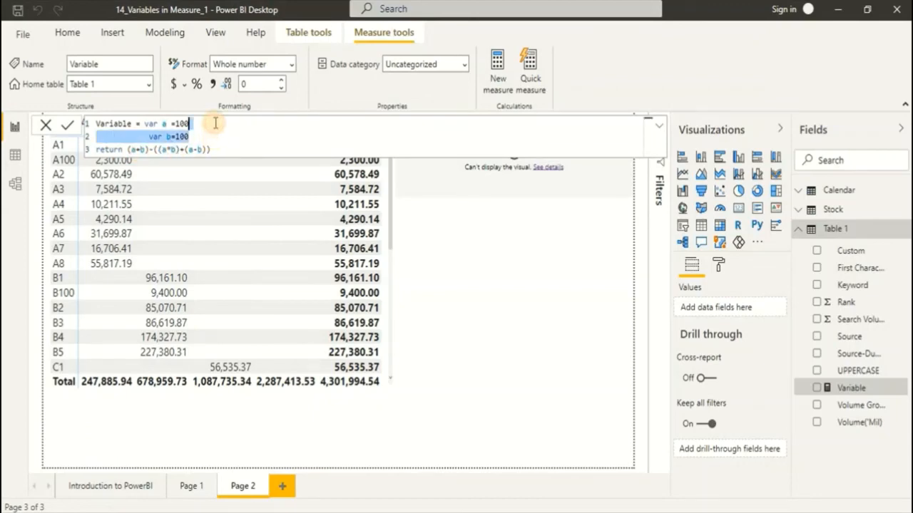
# Step: Set variable b to 50 in the Variable measure, commit the formula, and collapse the formula editor to check the card
pyautogui.click(180, 137)
pyautogui.press('BackSpace')
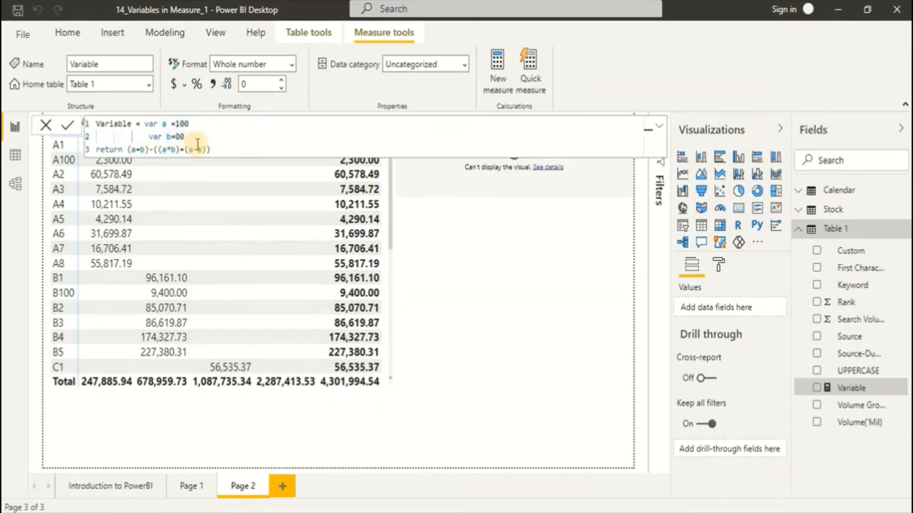
pyautogui.press('Right')
pyautogui.press('BackSpace')
pyautogui.write('5')
pyautogui.press('Right')
pyautogui.press('Return')
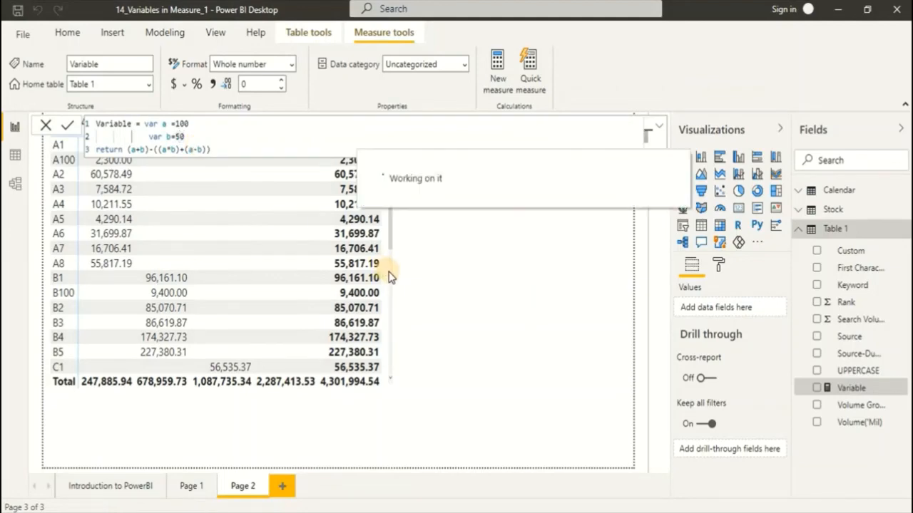
pyautogui.click(660, 126)
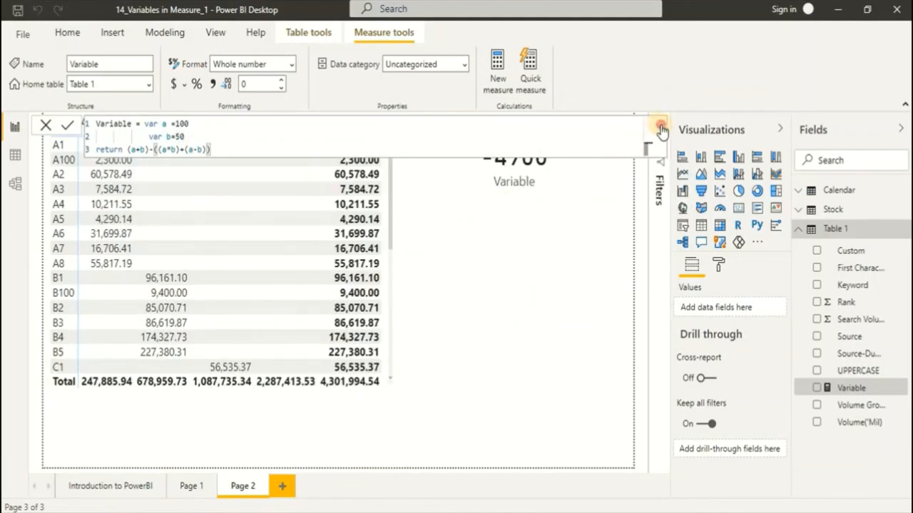